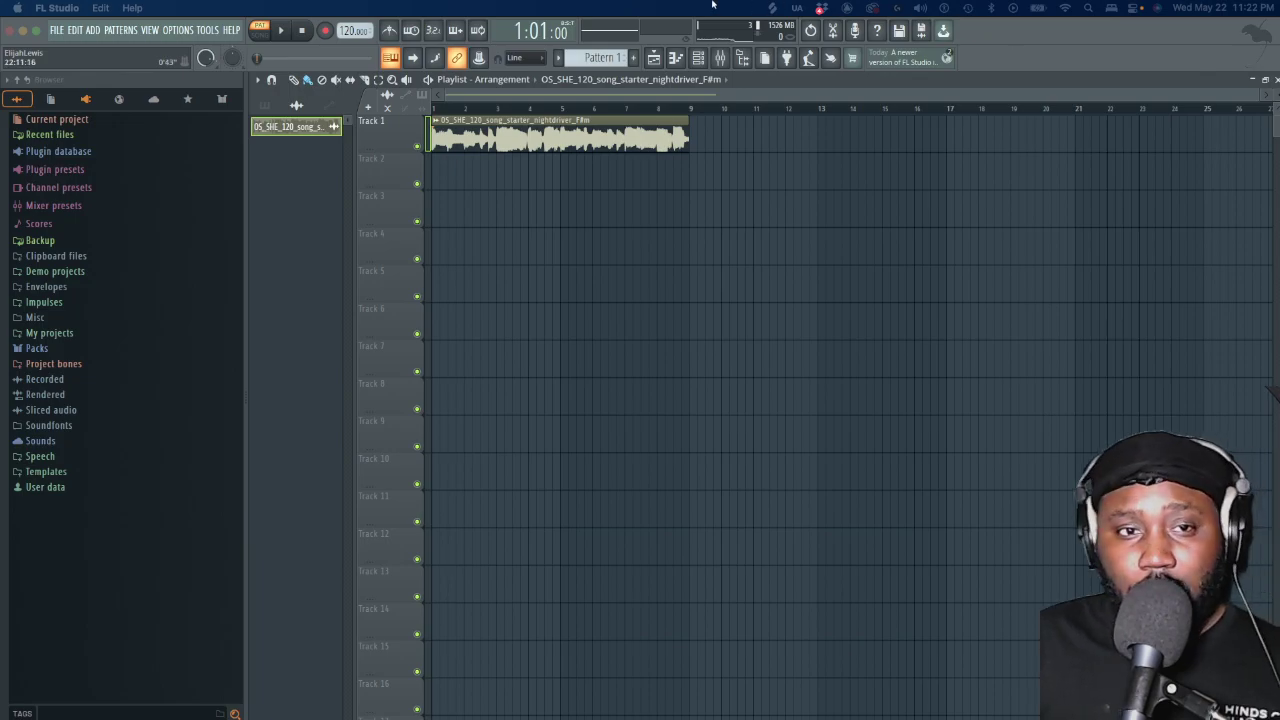
# Open the mixer and load Fruity Reeverb 2 into the first effect slot of the Master track
pyautogui.click(700, 59)
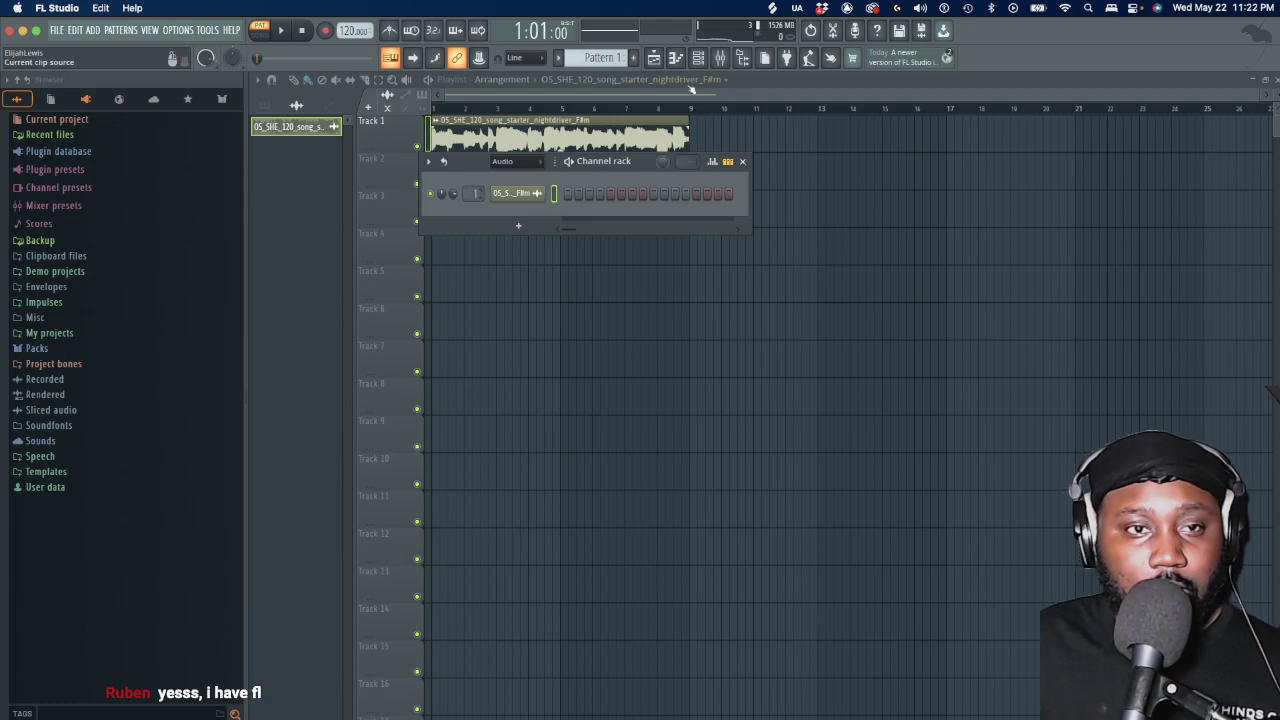
pyautogui.click(721, 59)
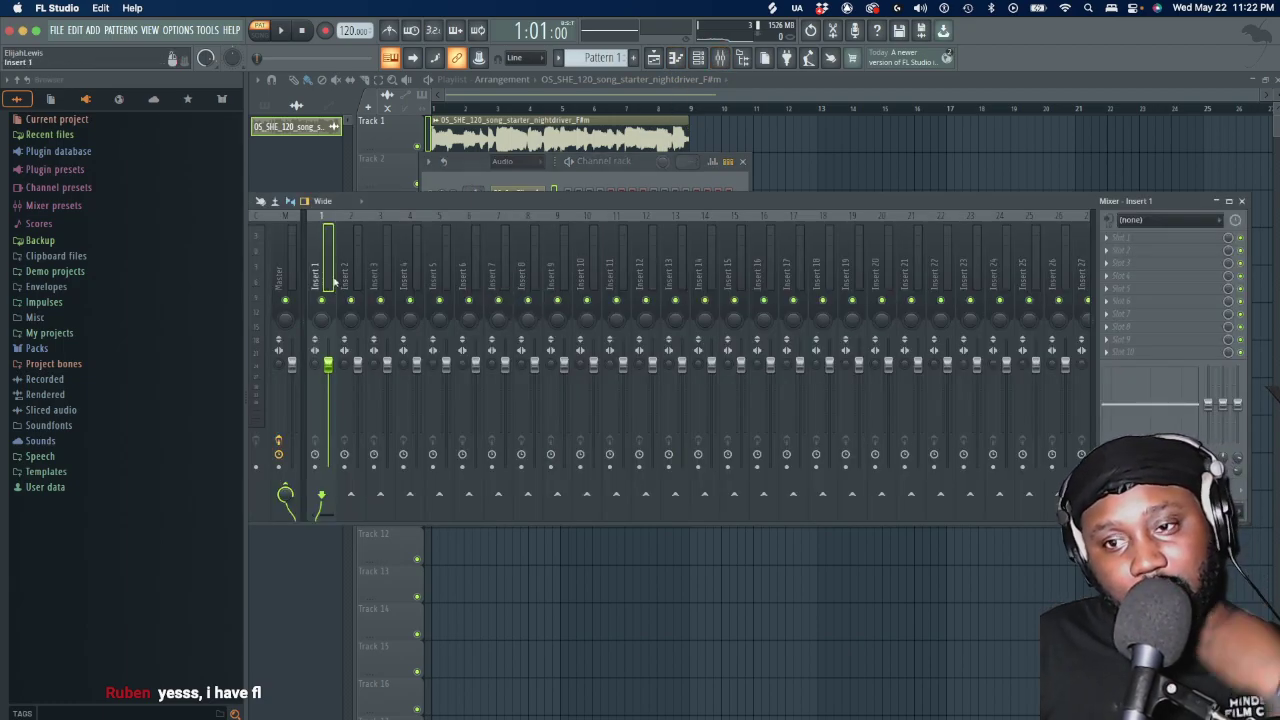
pyautogui.click(288, 272)
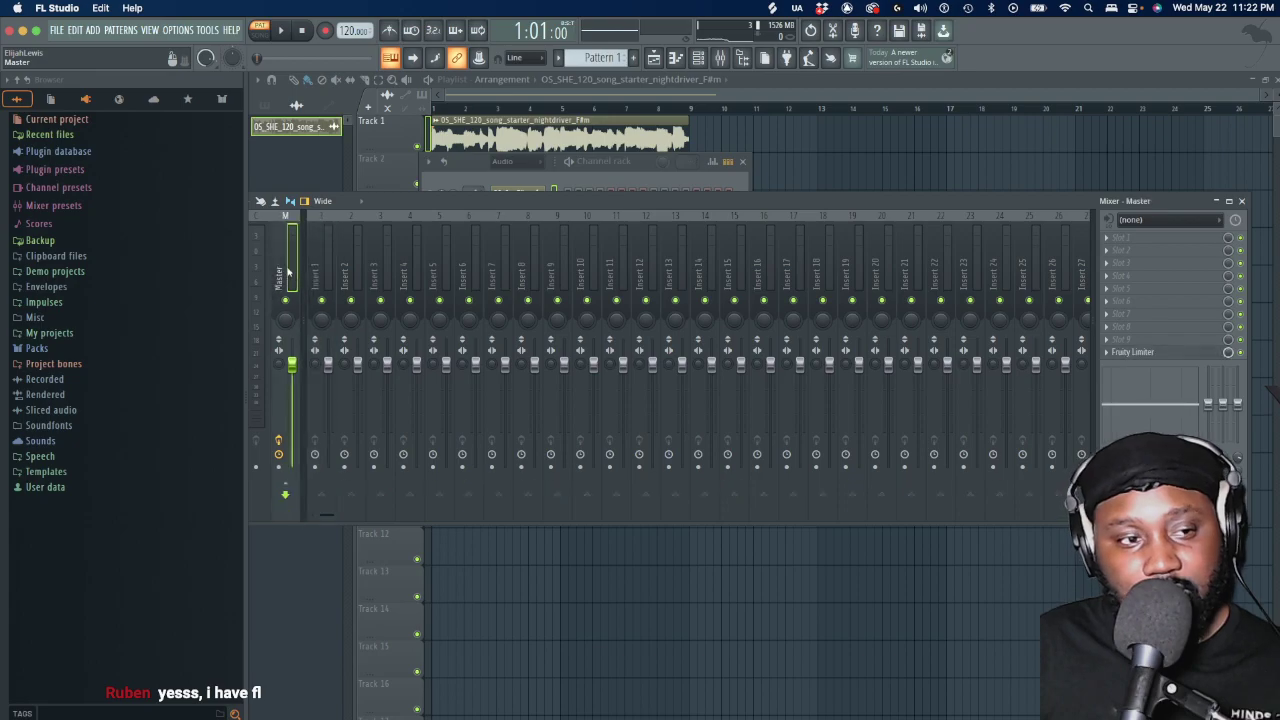
pyautogui.click(1119, 240)
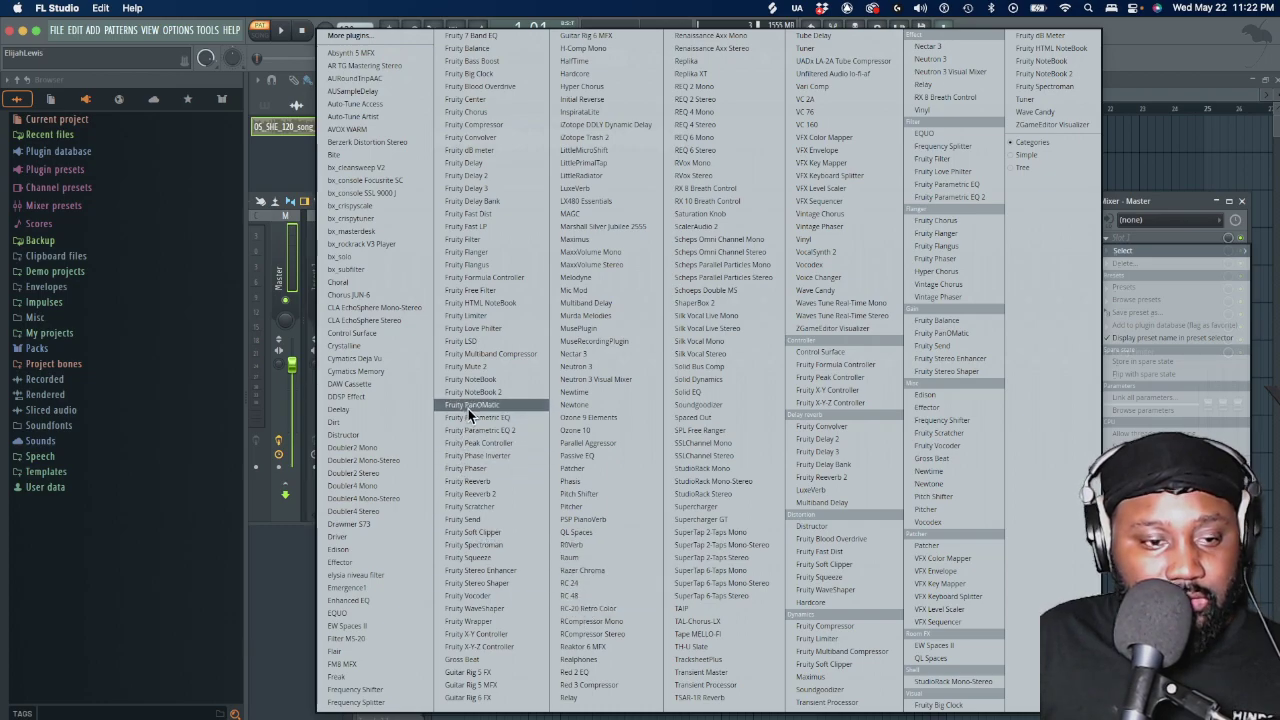
pyautogui.click(494, 494)
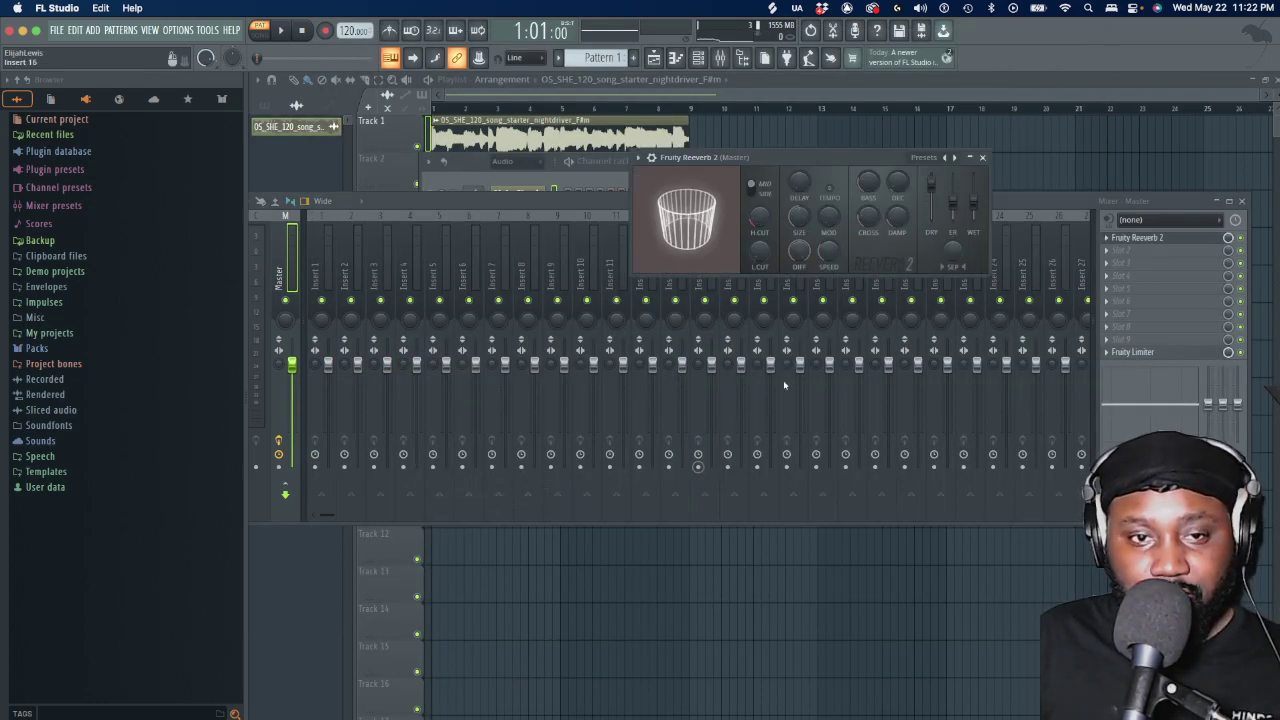
# Add Fruity Parametric EQ 2 in the second Master effect slot and switch playback to song mode
pyautogui.click(1145, 250)
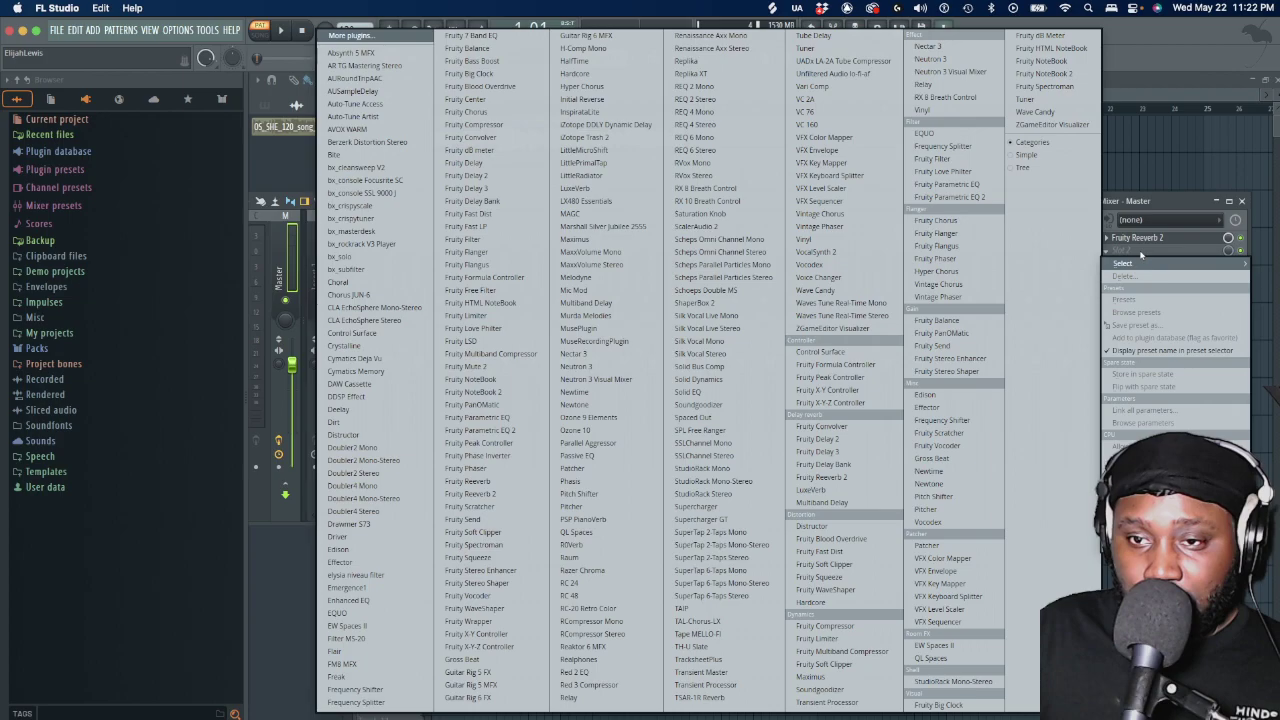
pyautogui.click(492, 430)
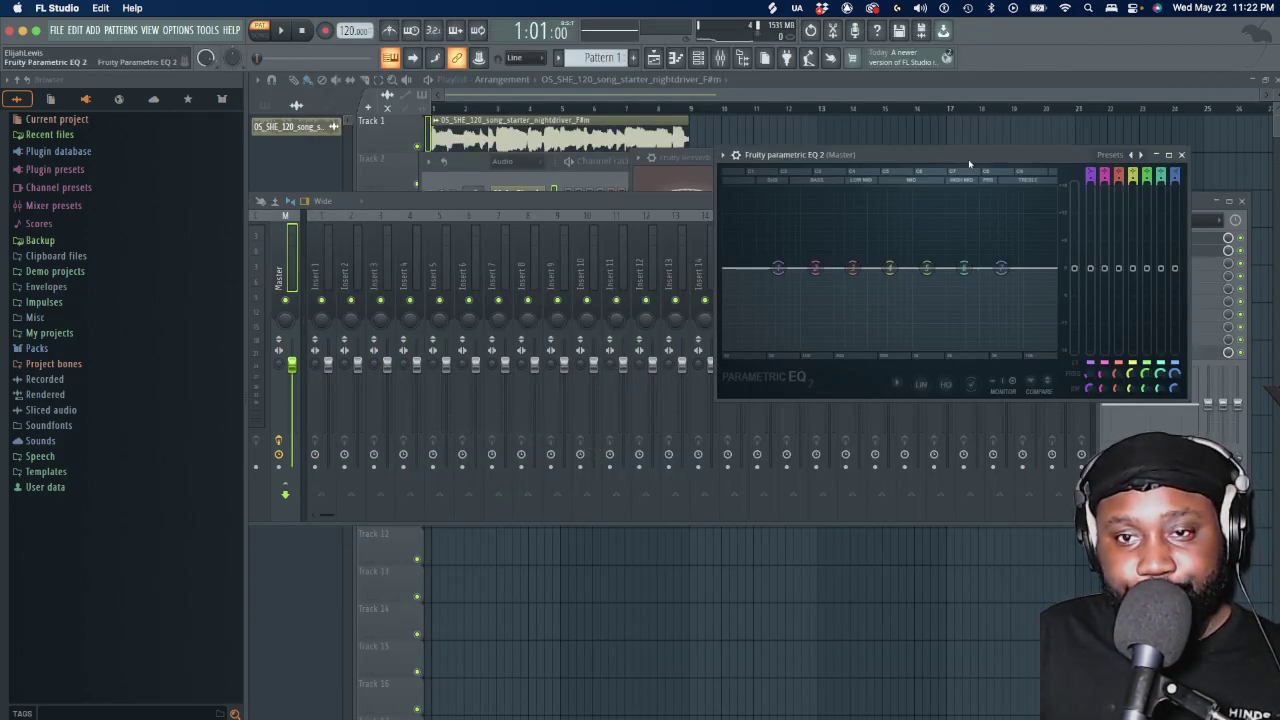
pyautogui.moveTo(969, 163); pyautogui.dragTo(763, 369)
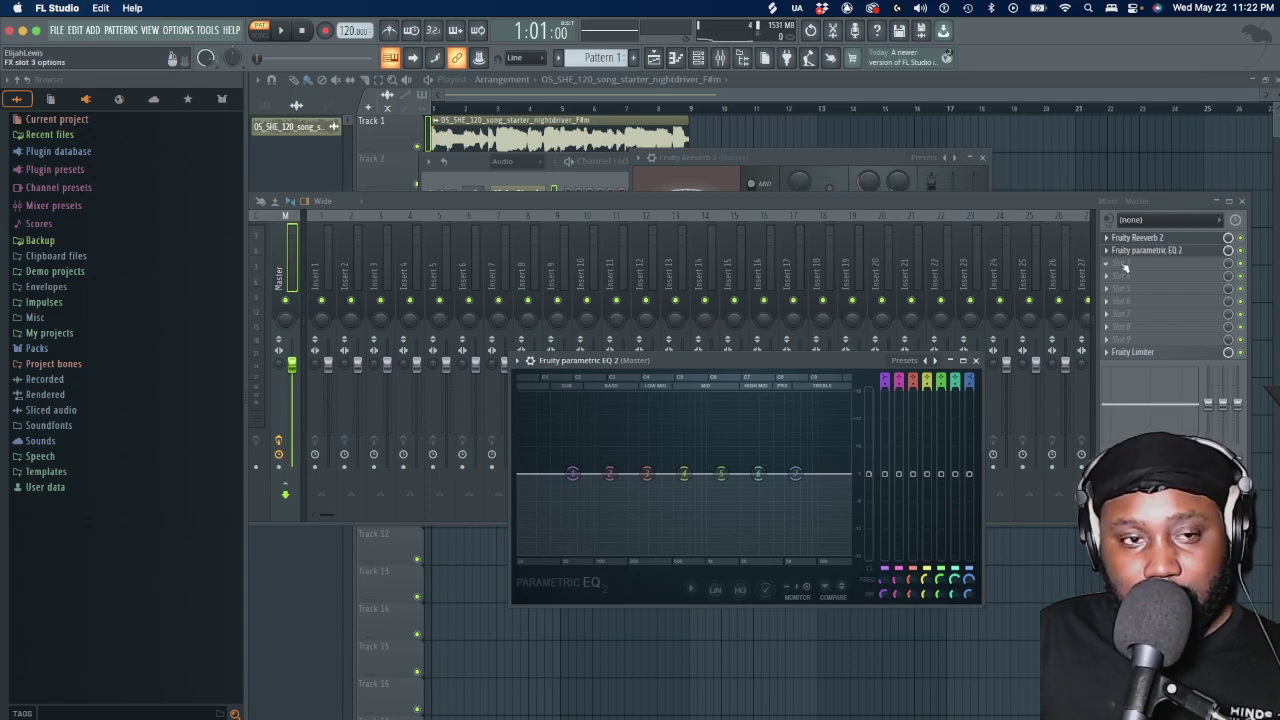
pyautogui.click(1124, 267)
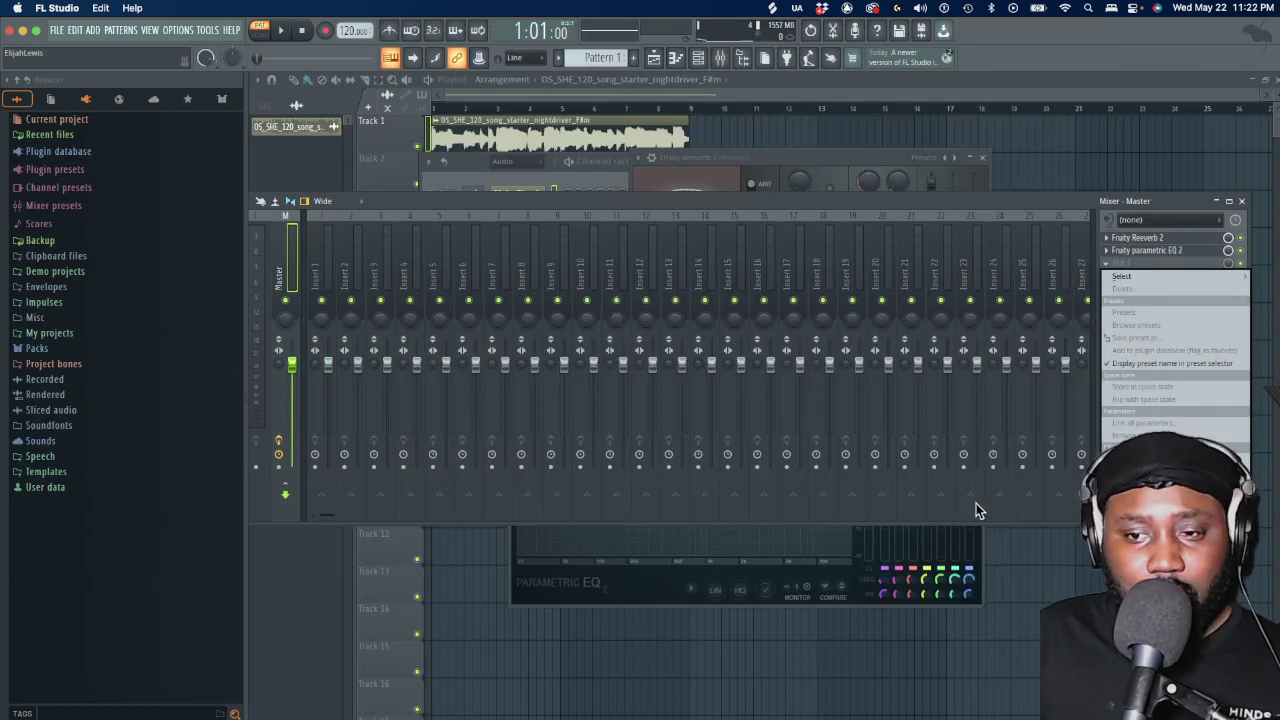
pyautogui.click(978, 510)
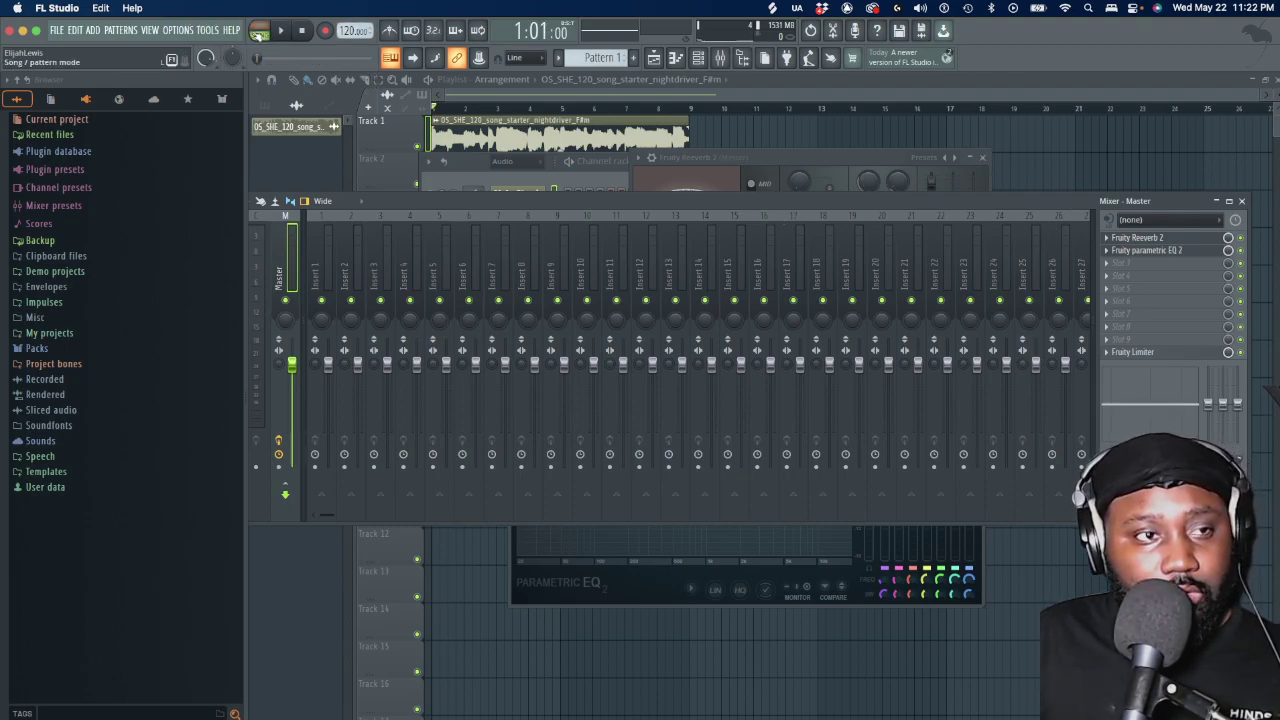
# Apply the Large Hall preset to Fruity Reeverb 2 and lower the mix level of its Master slot
pyautogui.click(877, 156)
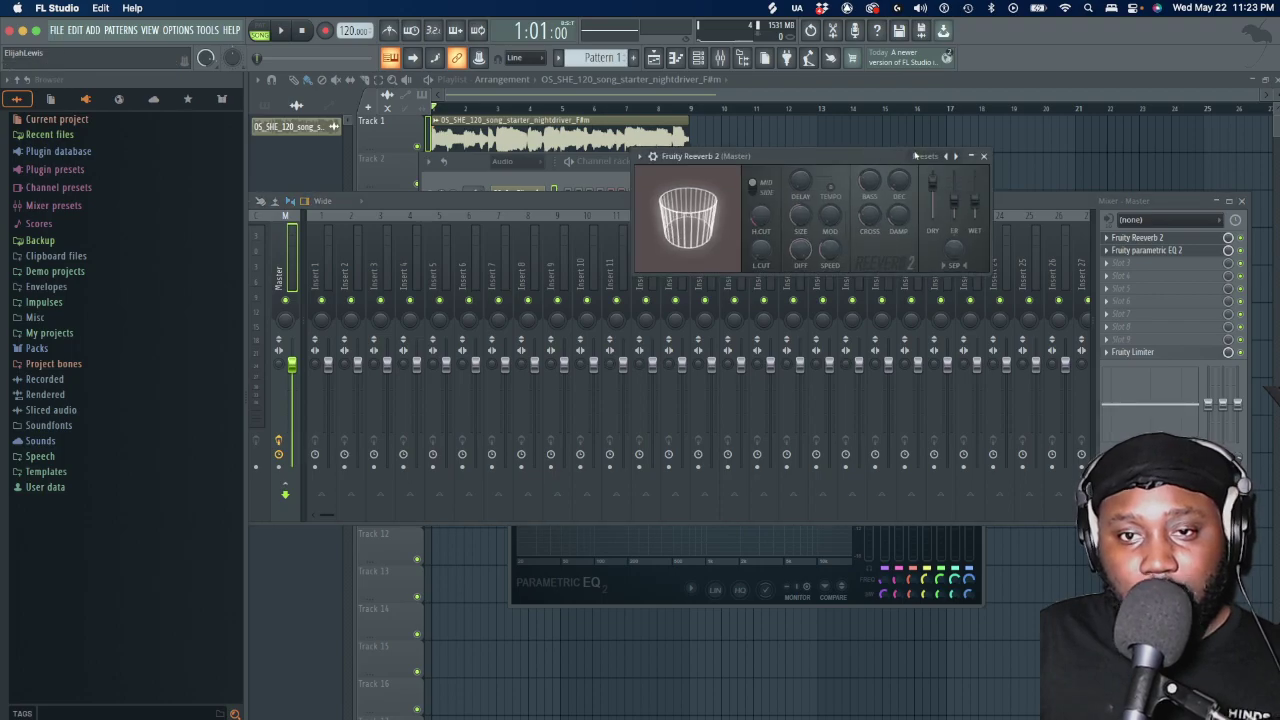
pyautogui.click(924, 157)
pyautogui.click(955, 203)
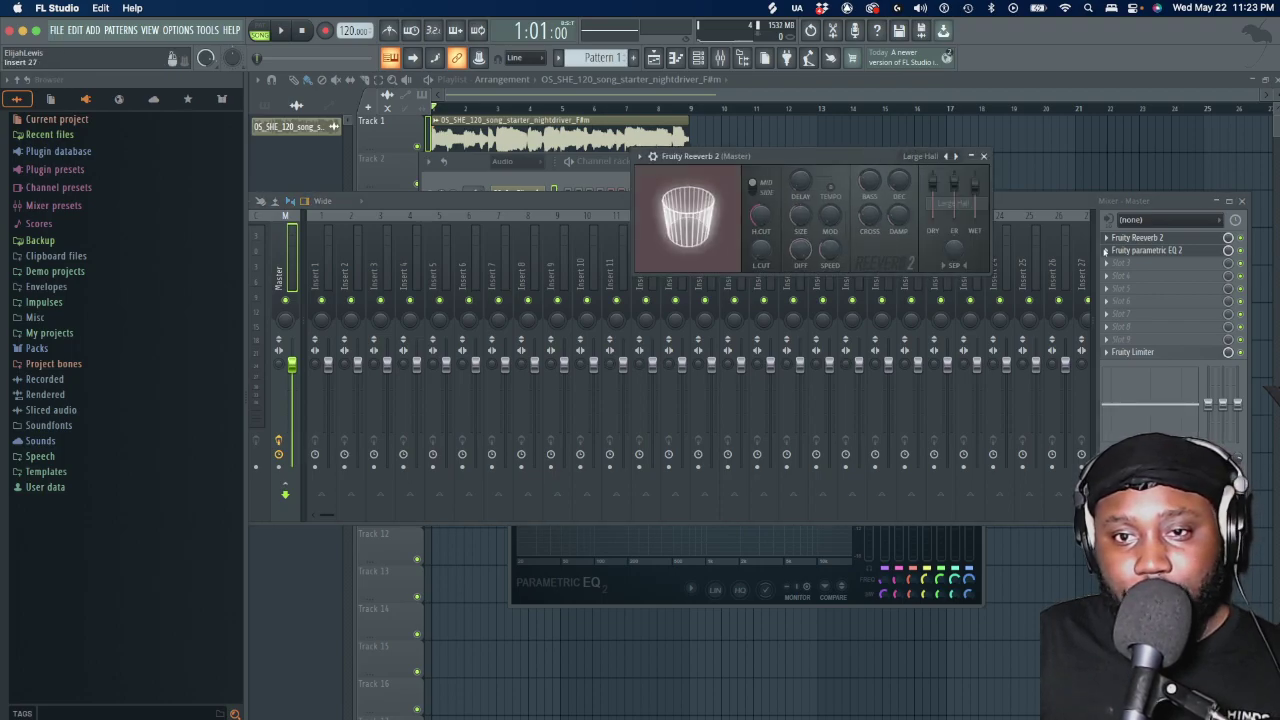
pyautogui.click(1228, 237)
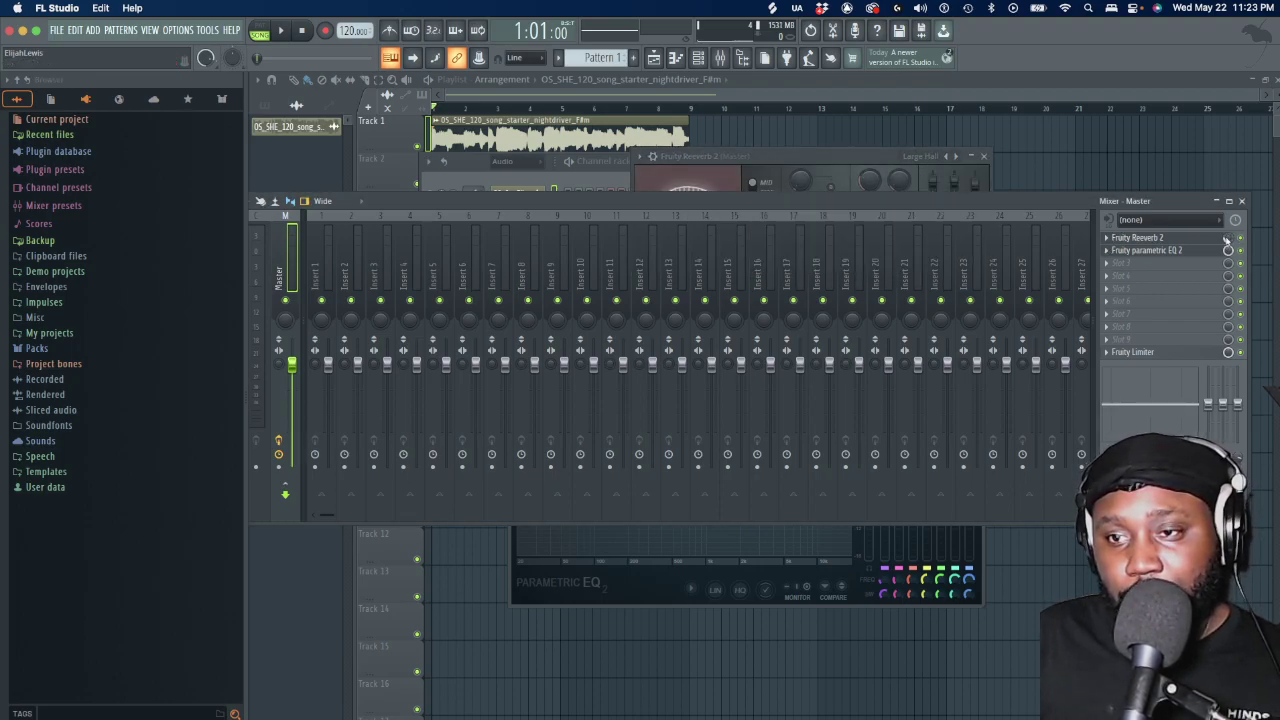
# Pull band 7 of the Master's Parametric EQ 2 down to -18 dB at about 1100 Hz and start playback
pyautogui.click(1179, 257)
pyautogui.click(1170, 251)
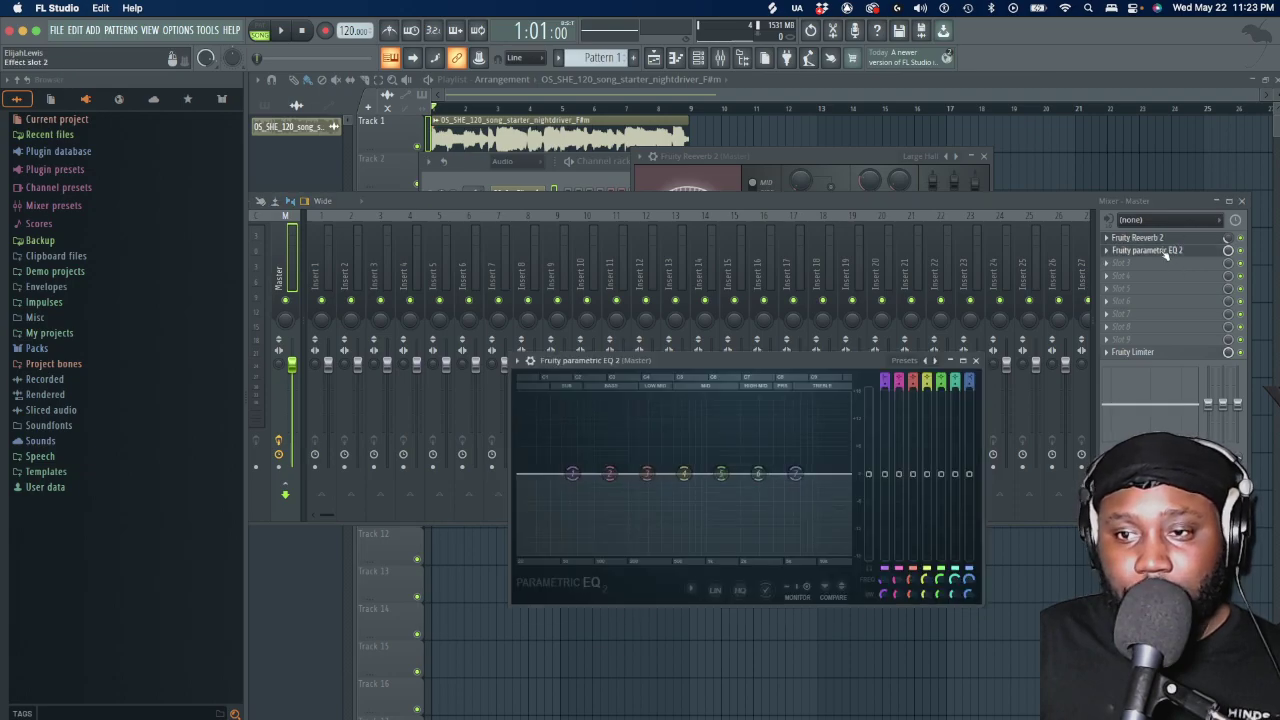
pyautogui.moveTo(795, 474); pyautogui.dragTo(710, 551)
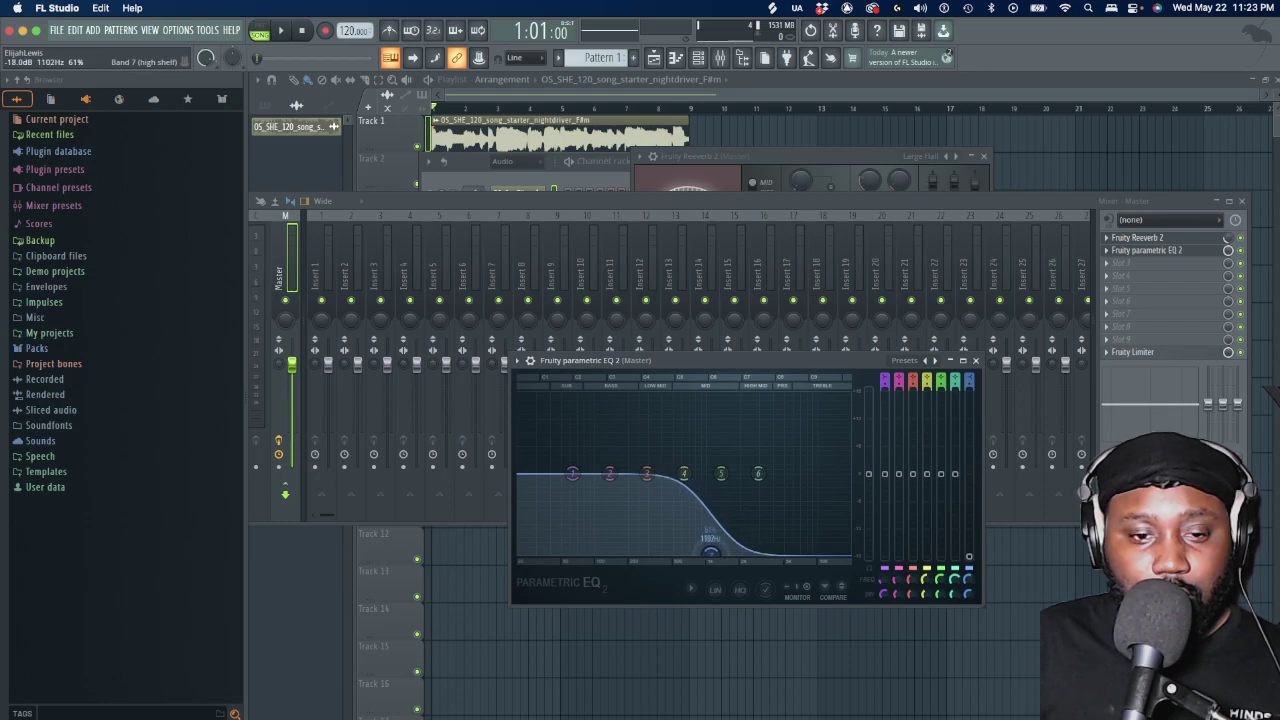
pyautogui.press('space')
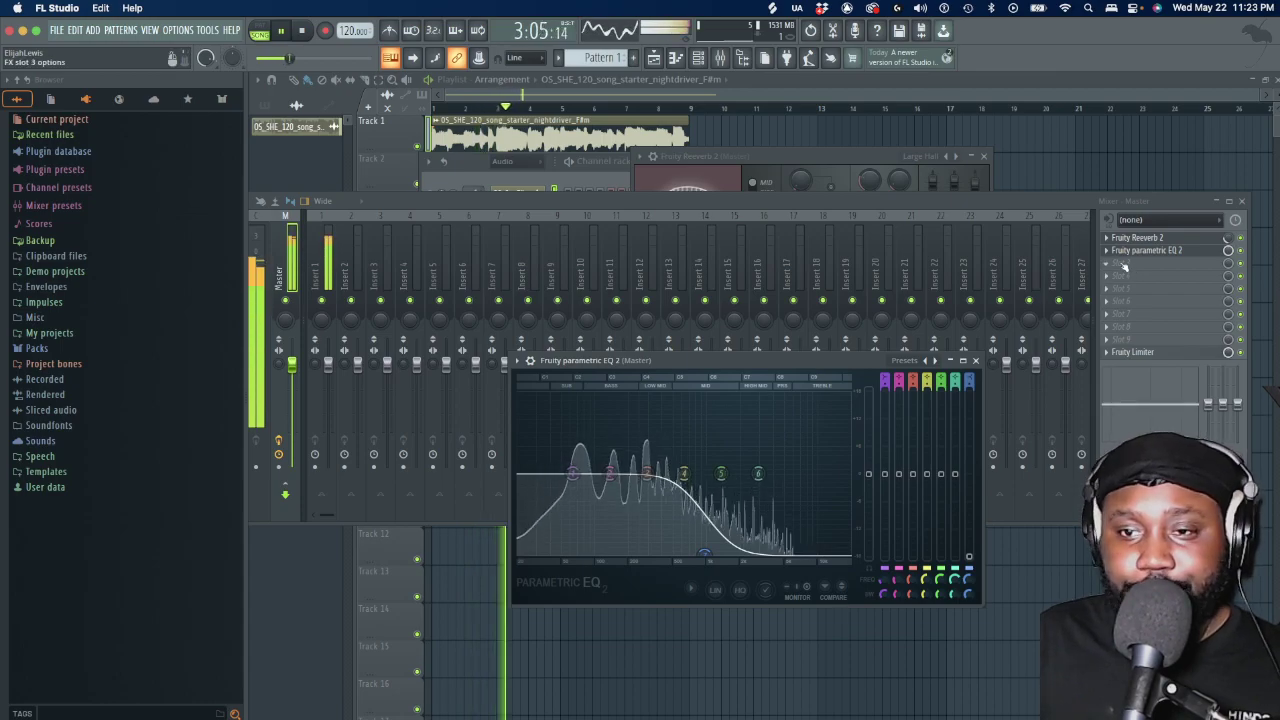
# Load Fruity Flanger into the third Master effect slot and apply its Moving preset
pyautogui.click(1117, 280)
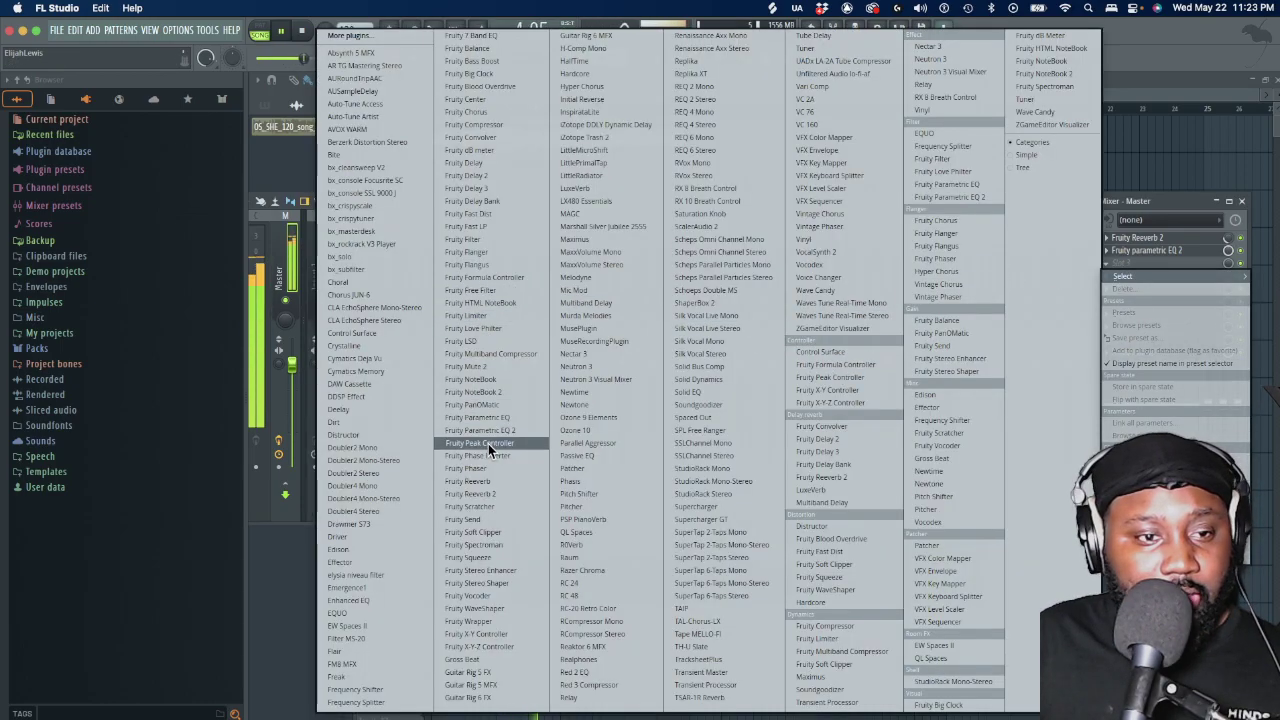
pyautogui.click(467, 251)
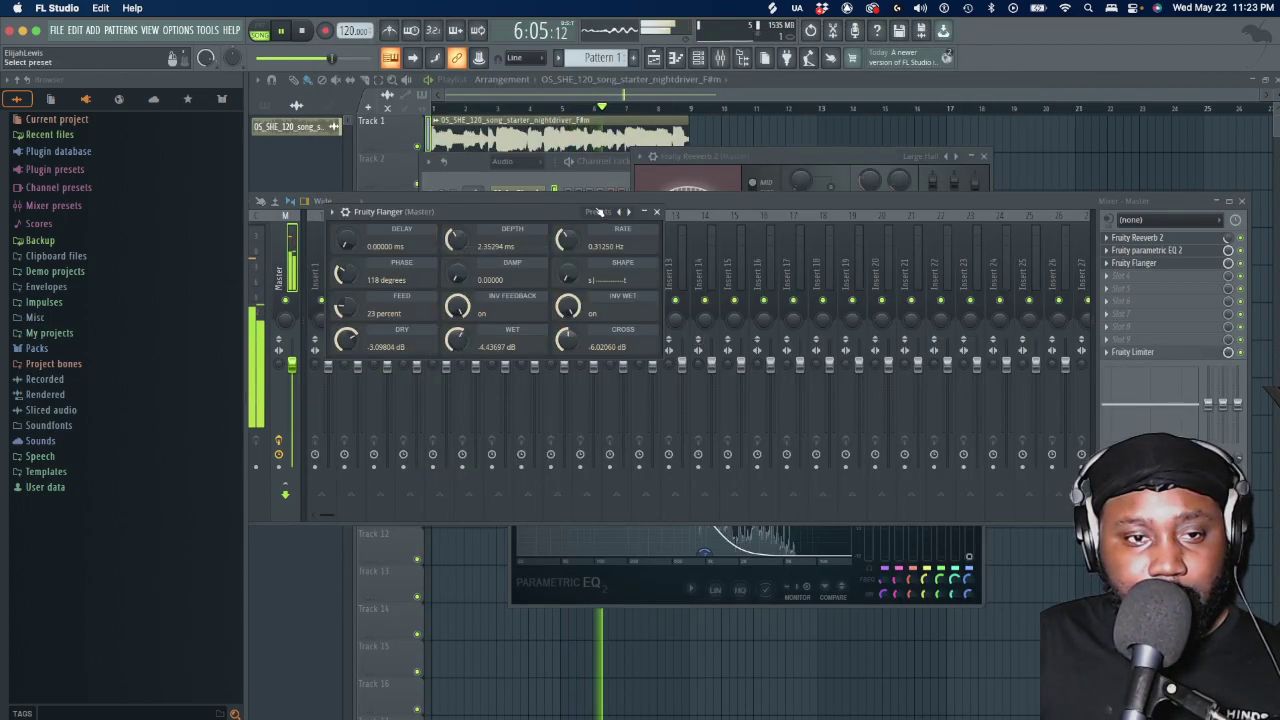
pyautogui.click(598, 211)
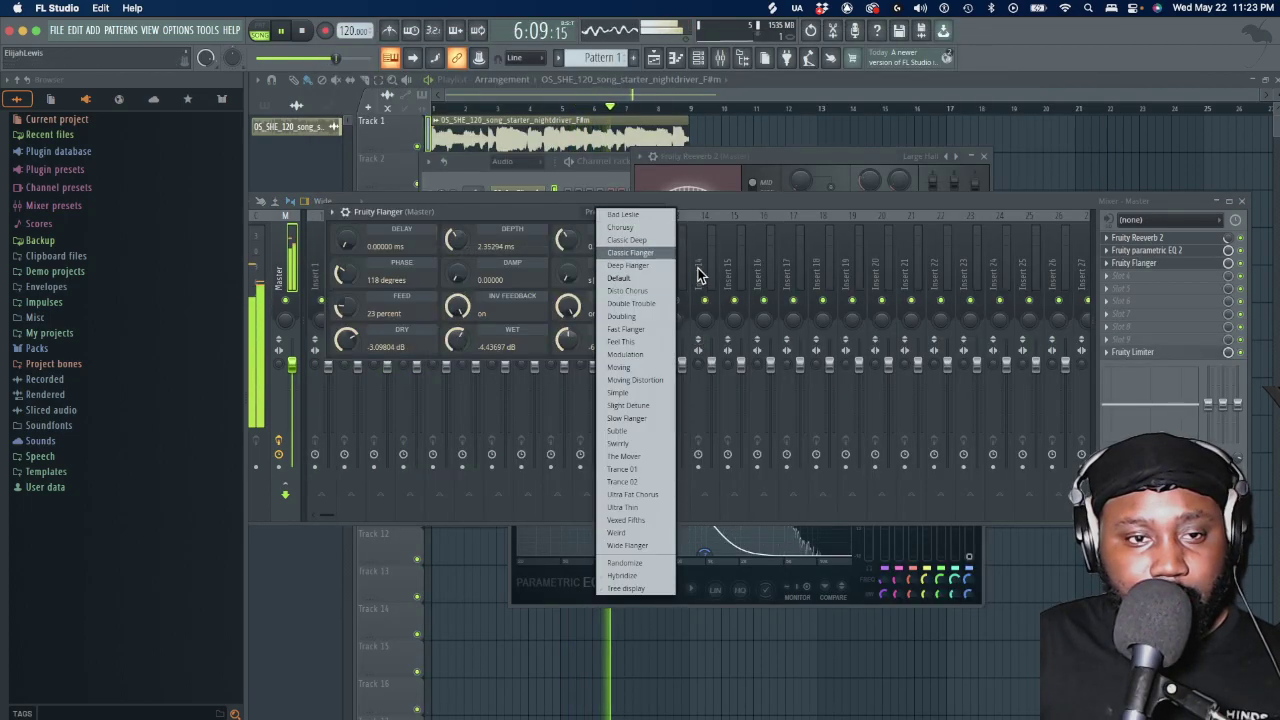
pyautogui.click(638, 367)
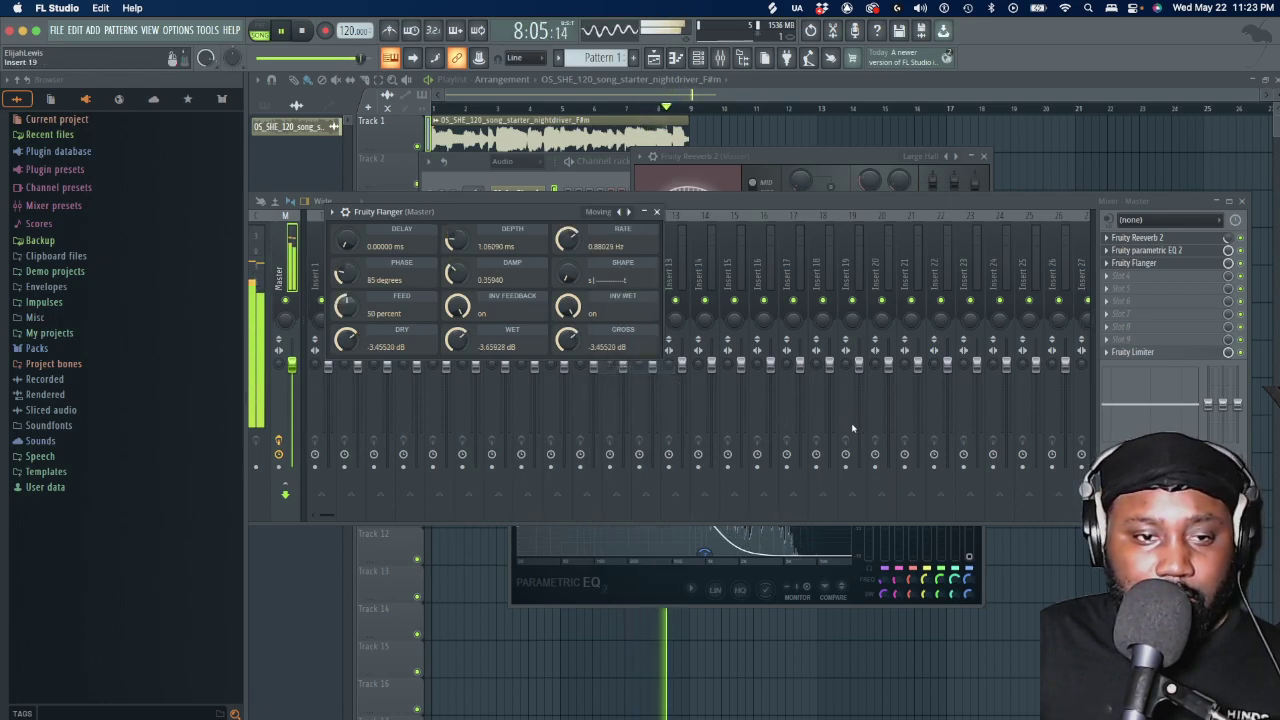
# Switch Fruity Flanger to the Modulation preset and close the plugin window
pyautogui.click(600, 212)
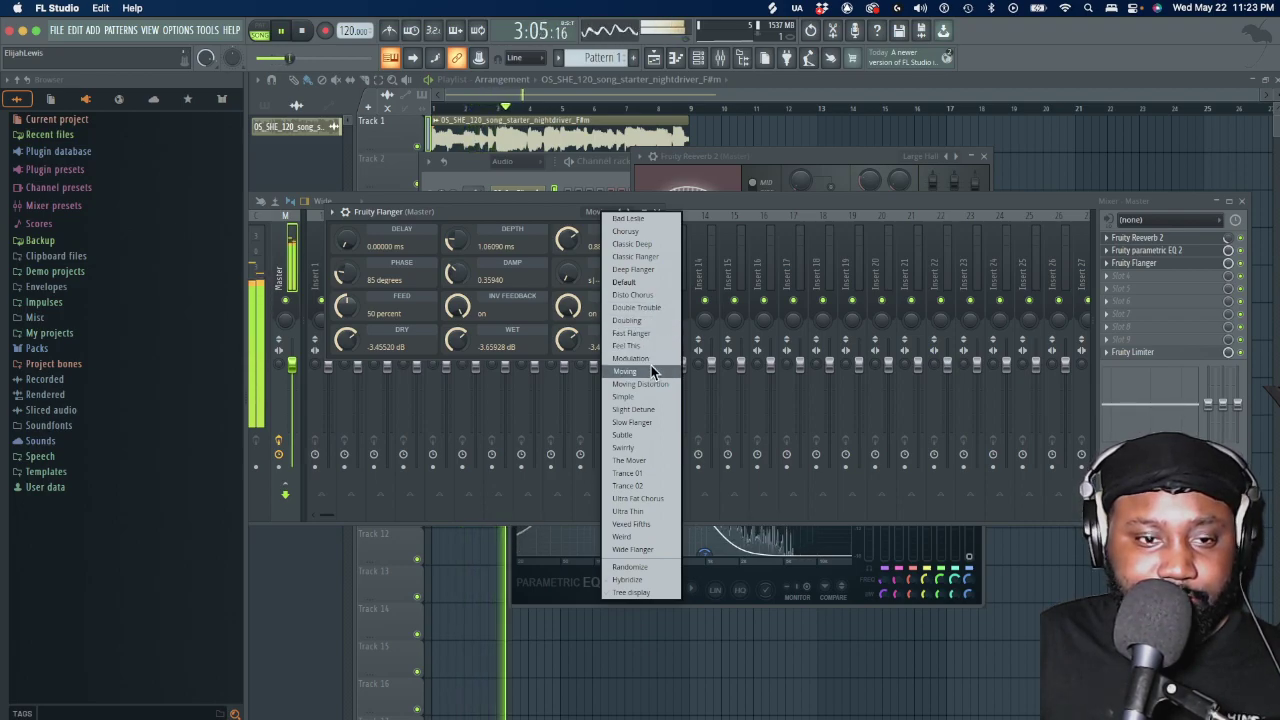
pyautogui.click(654, 359)
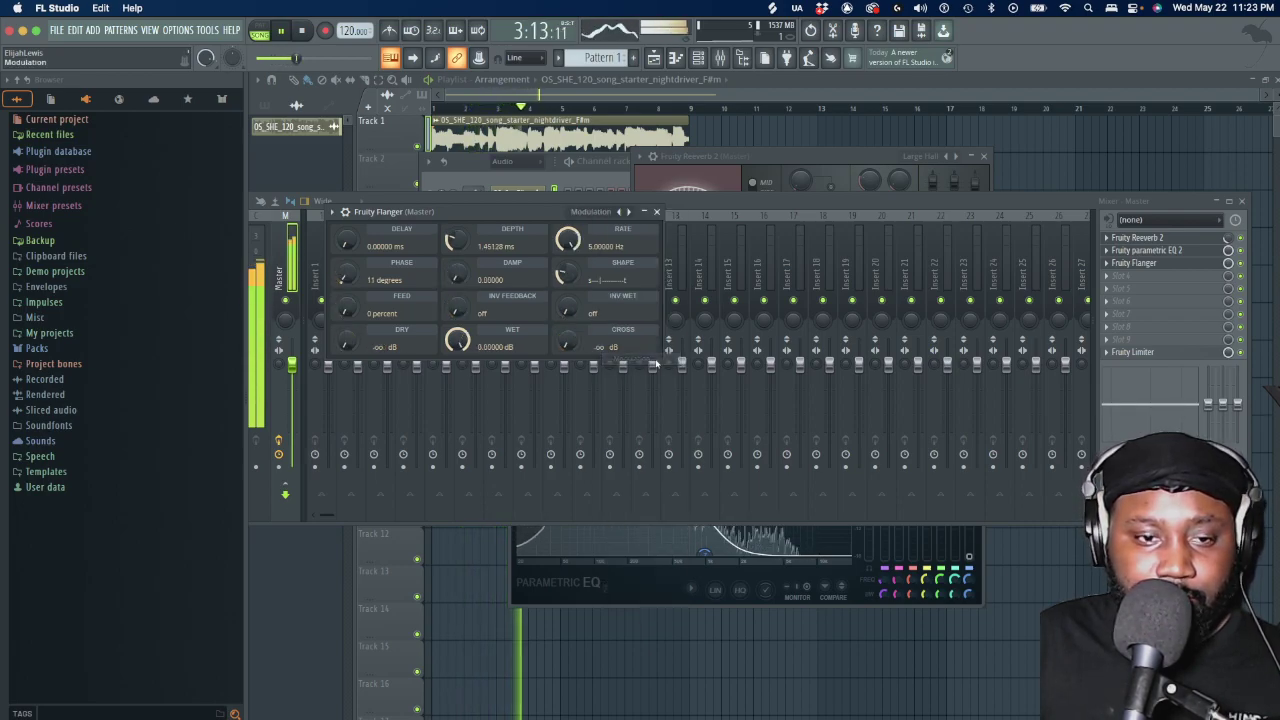
pyautogui.click(656, 211)
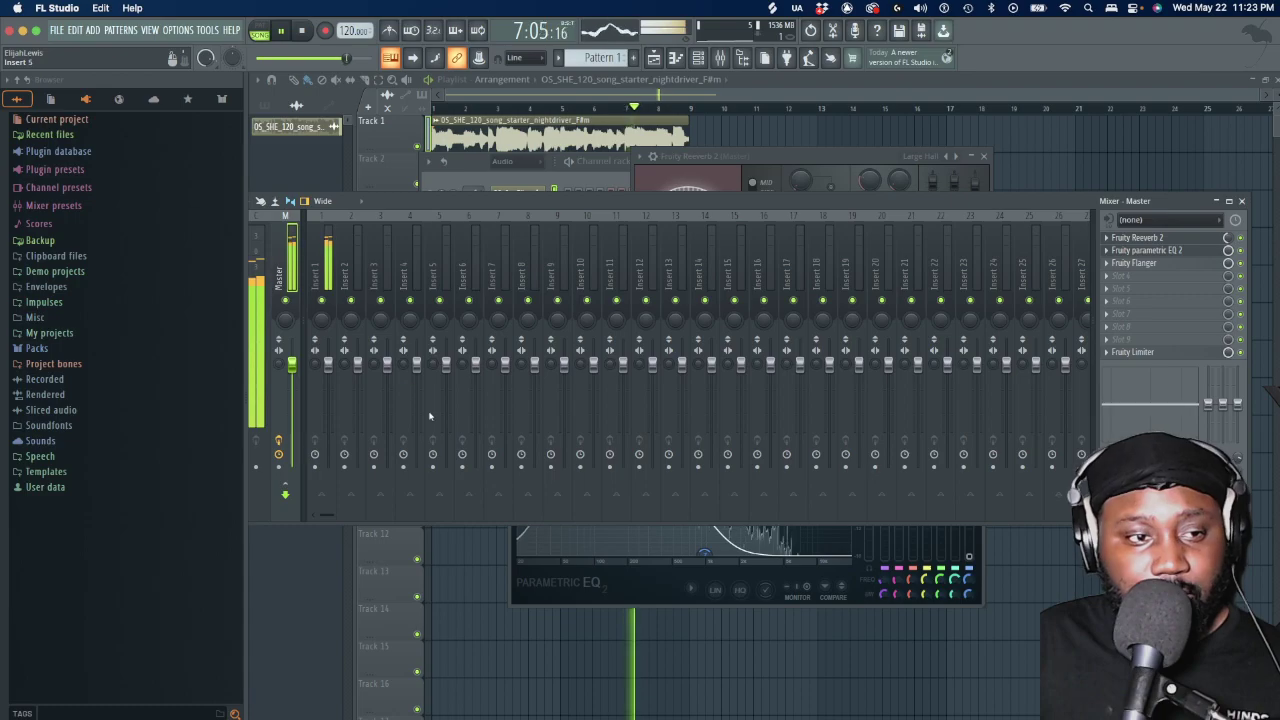
# Lower the Insert 1 volume to about 67% (-8.1 dB) and replay the loop from the start to check it
pyautogui.moveTo(328, 363); pyautogui.dragTo(328, 398)
pyautogui.press('space')
pyautogui.press('space')
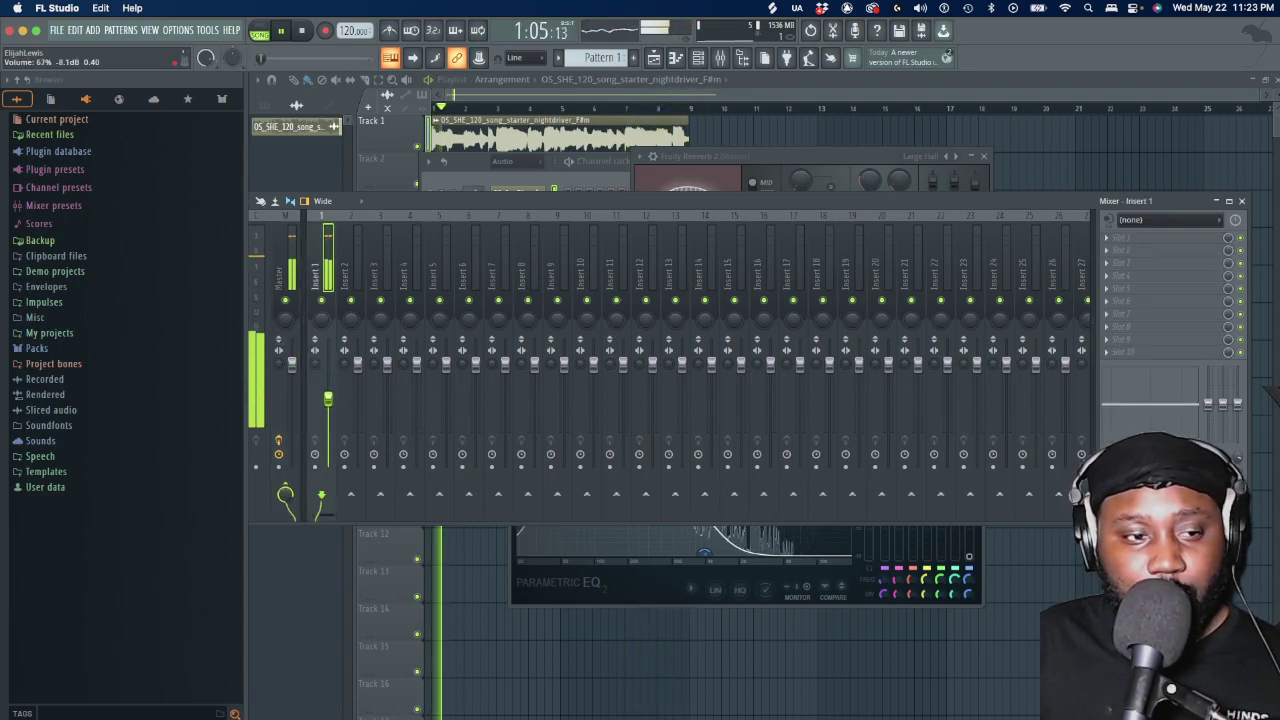
pyautogui.press('space')
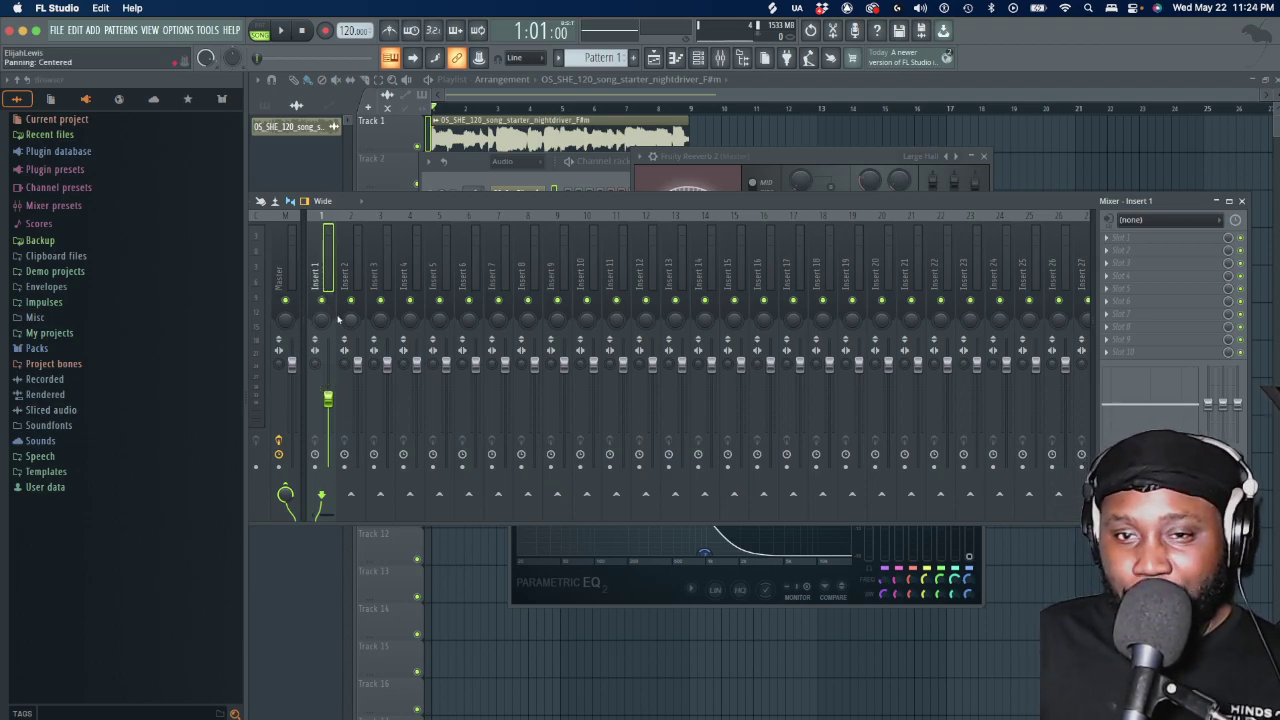
pyautogui.press('space')
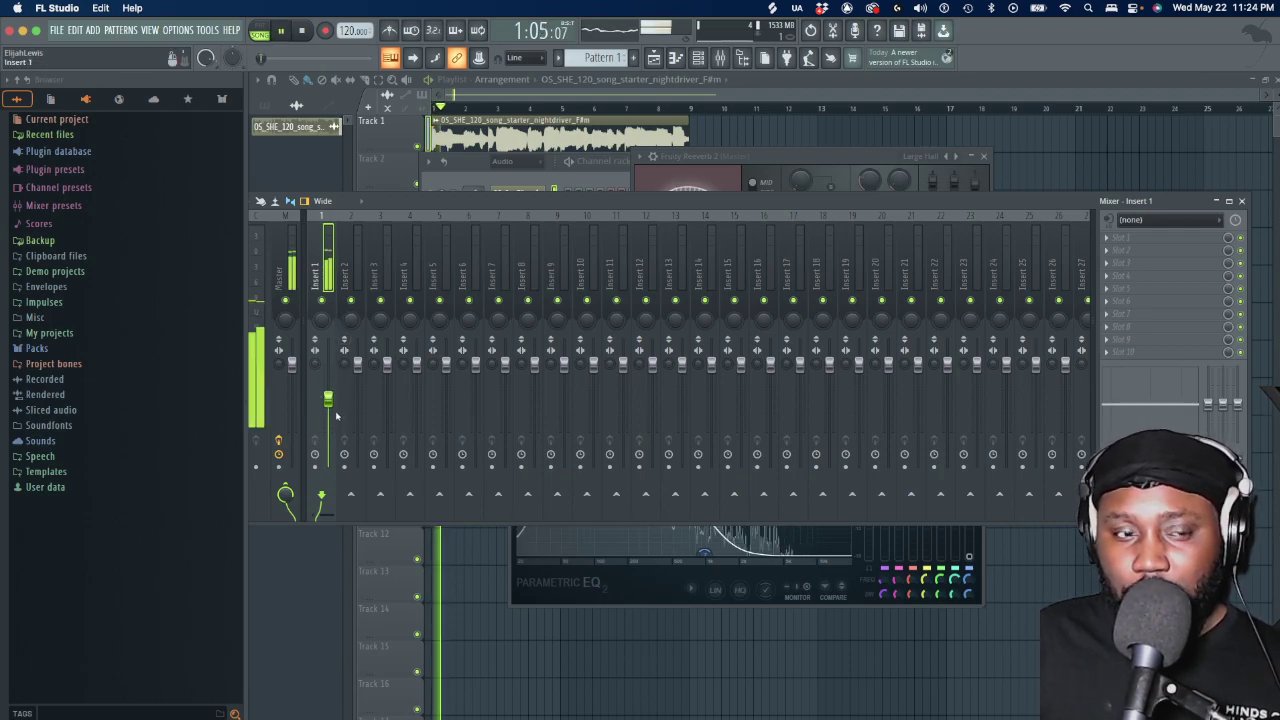
pyautogui.press('space')
# Disable the first three Master effects and load RC-20 Retro Color into the fourth slot
pyautogui.click(281, 311)
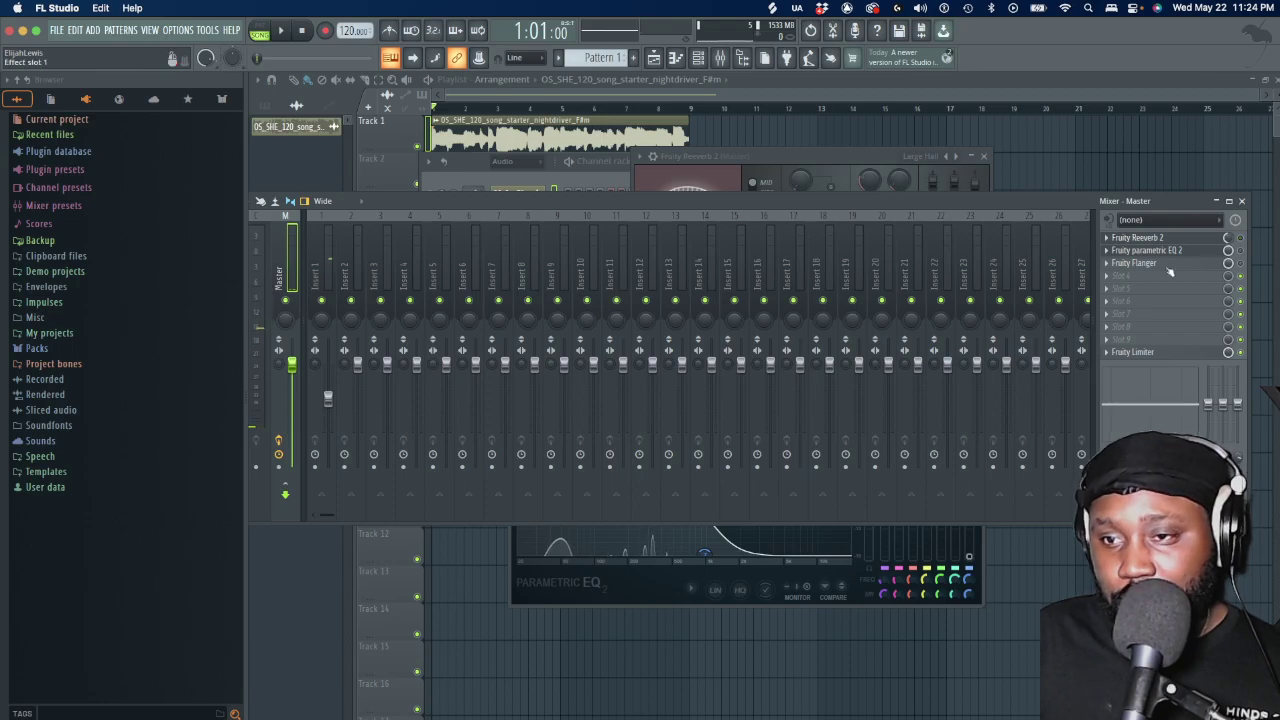
pyautogui.click(1133, 275)
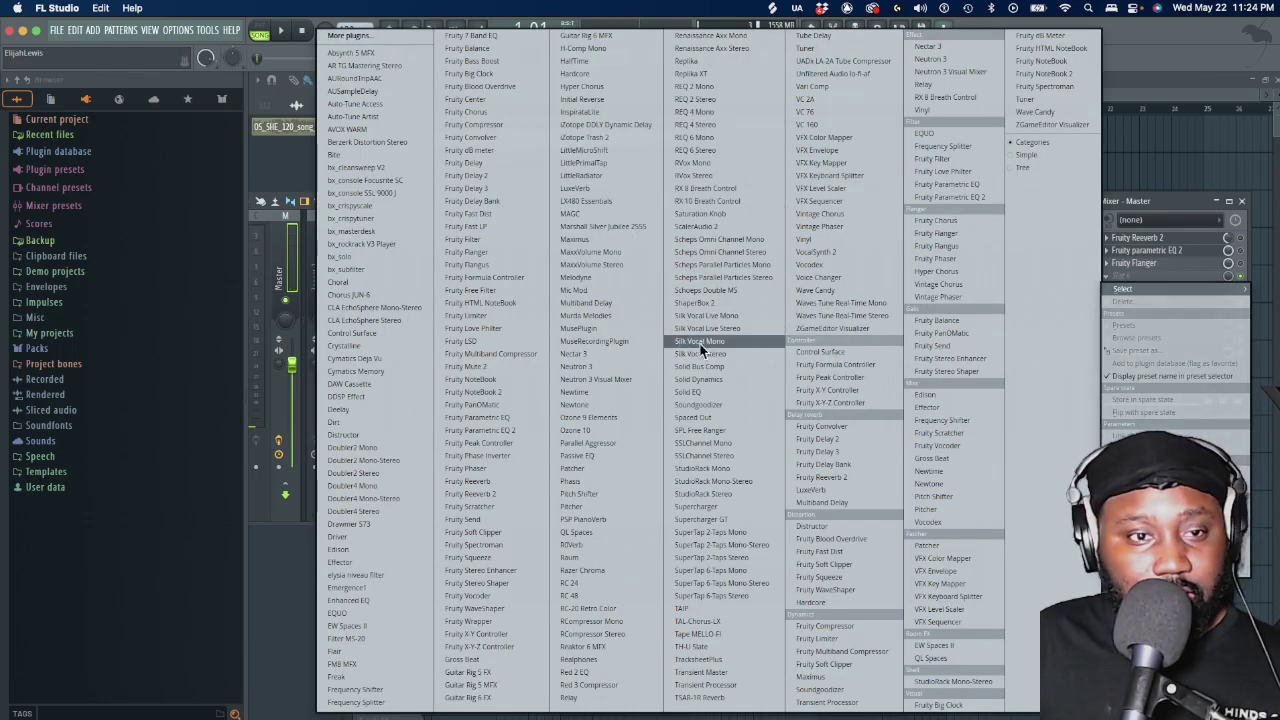
pyautogui.click(614, 607)
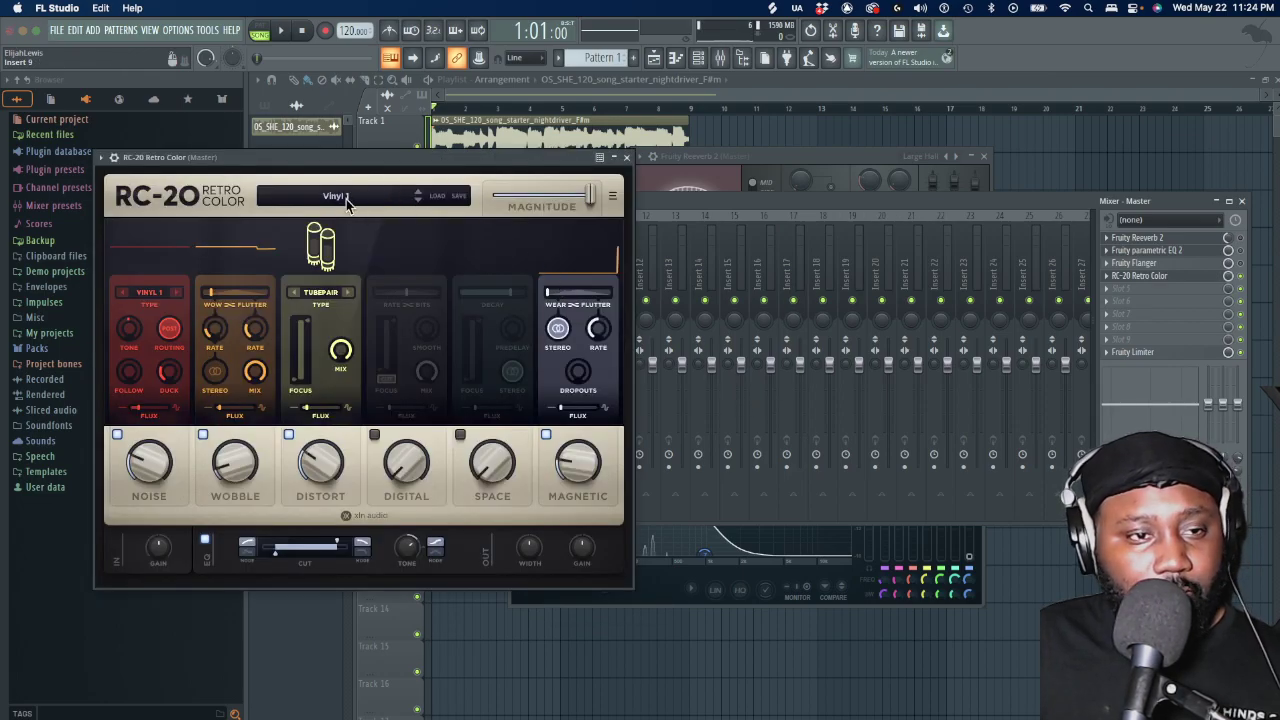
# Browse the User presets in RC-20 Retro Color and load ILLMINDWARP_drunkenbassist
pyautogui.click(346, 199)
pyautogui.click(124, 267)
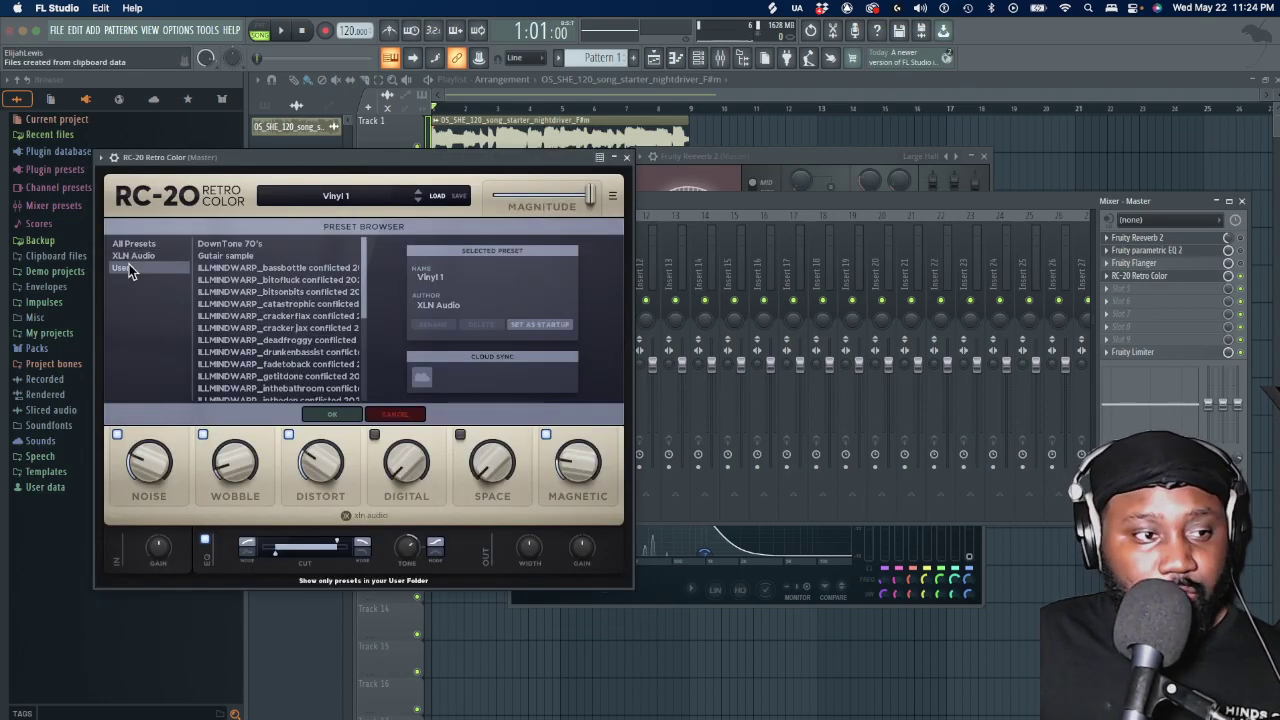
pyautogui.scroll(-1, 294, 354)
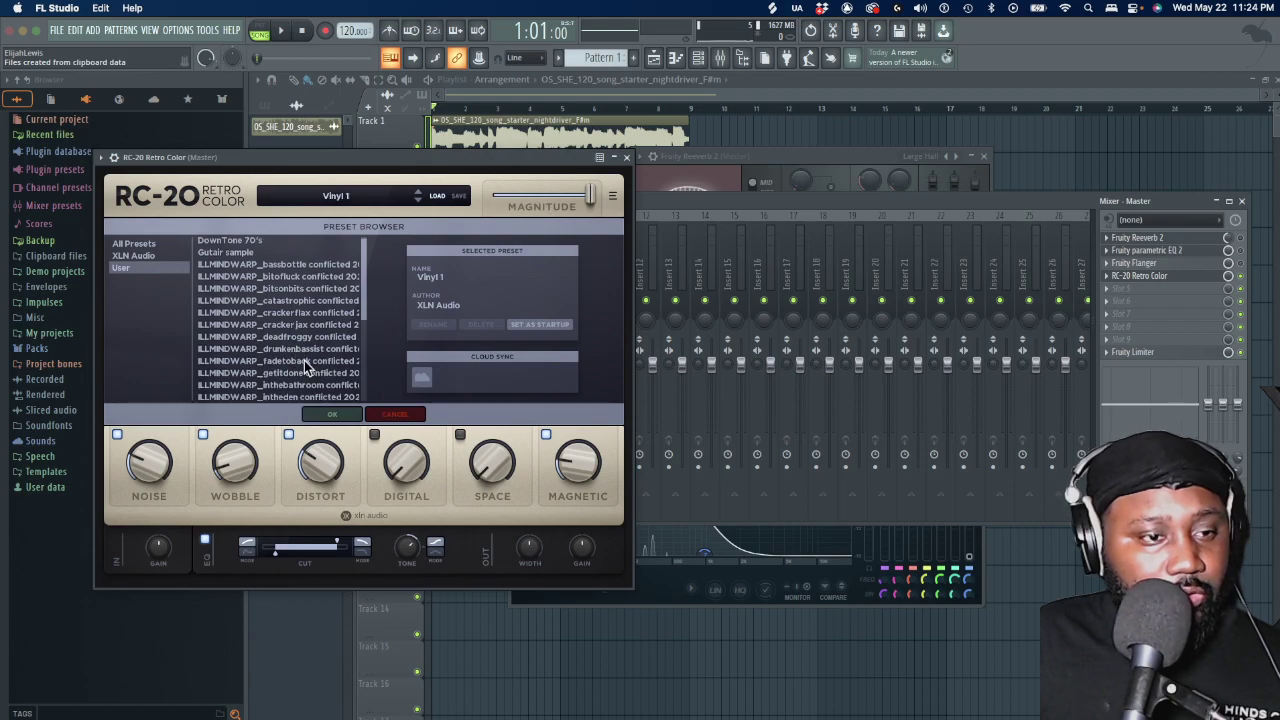
pyautogui.click(303, 348)
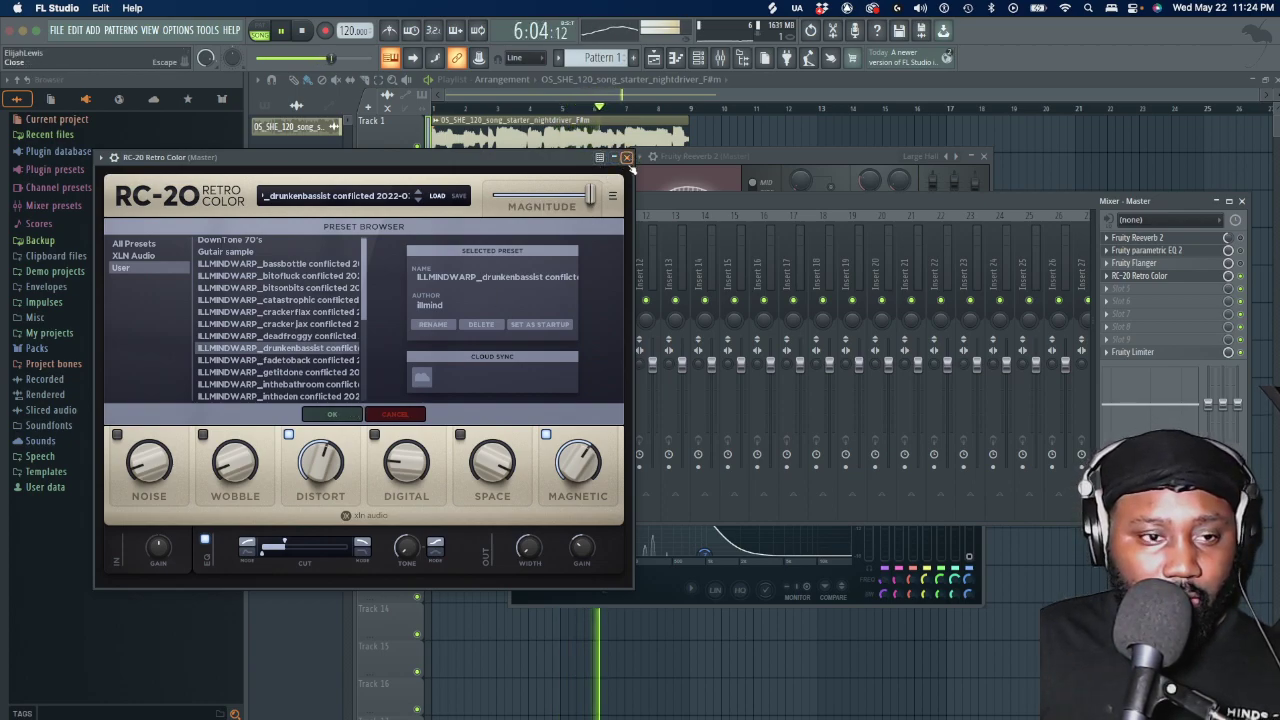
# Audition the RC-20 user presets deadfroggy, bitofluck, bitsonbits and bassbottle, and select ILLMINDWARP_inthebathroom
pyautogui.click(309, 336)
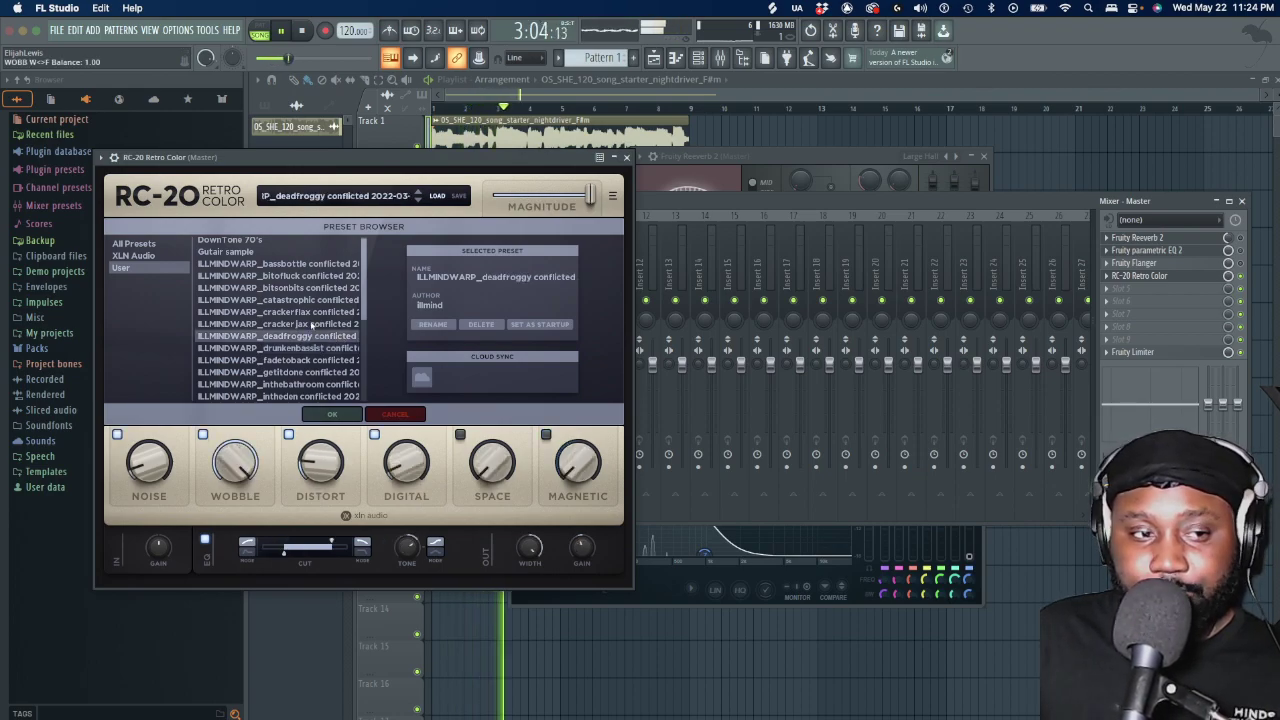
pyautogui.click(295, 275)
pyautogui.click(298, 287)
pyautogui.click(300, 263)
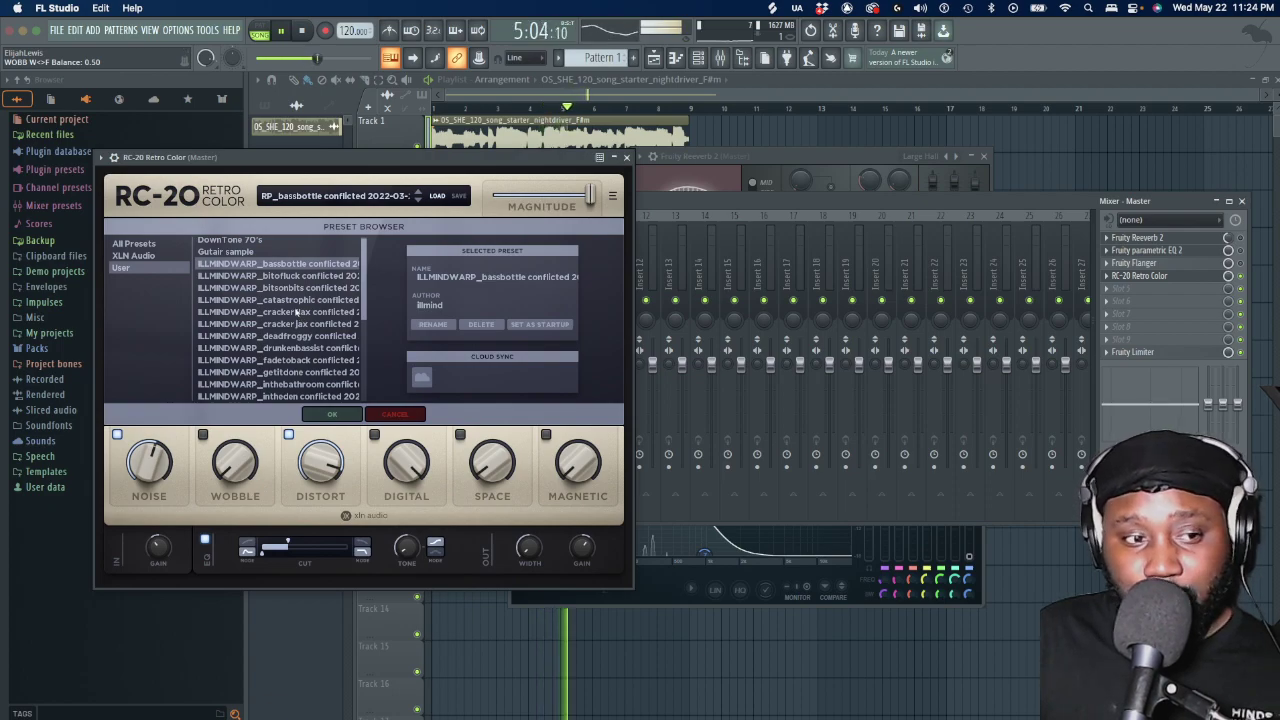
pyautogui.click(306, 384)
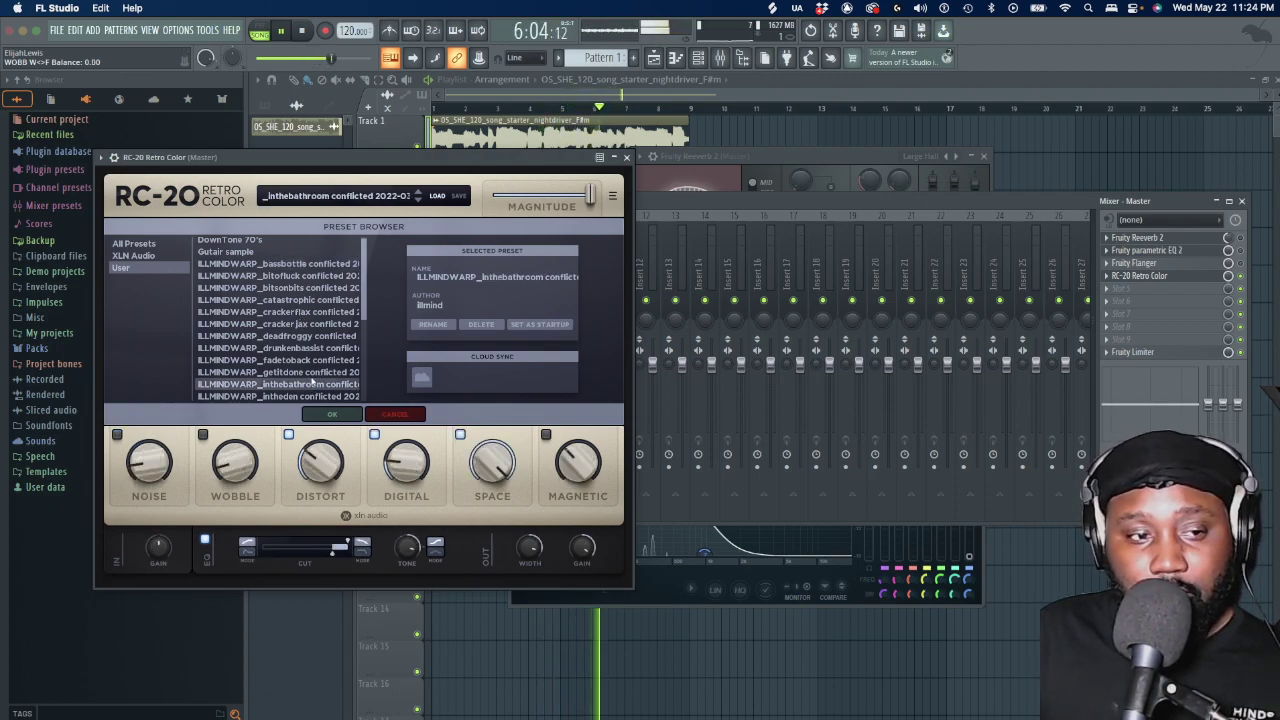
# Load the ILLMINDWARP_intheden user preset in RC-20 Retro Color, audition it and stop playback
pyautogui.scroll(-1, 313, 380)
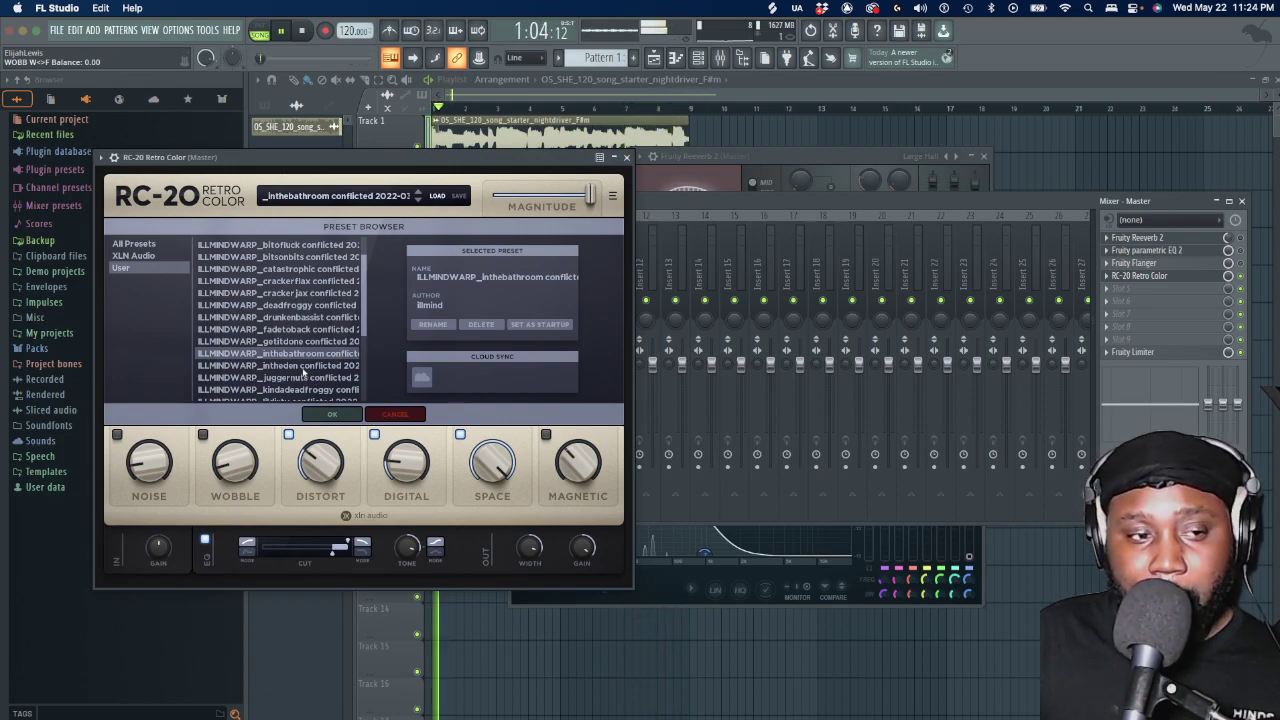
pyautogui.click(304, 370)
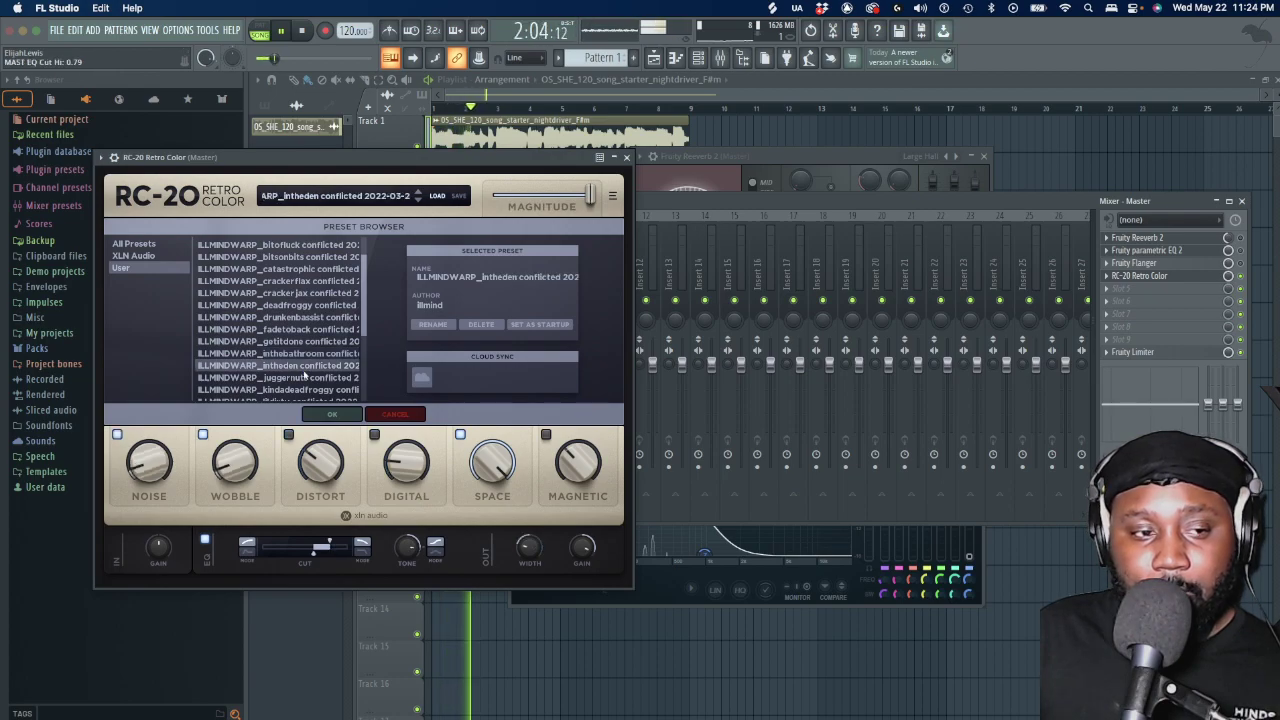
pyautogui.scroll(-5, 304, 372)
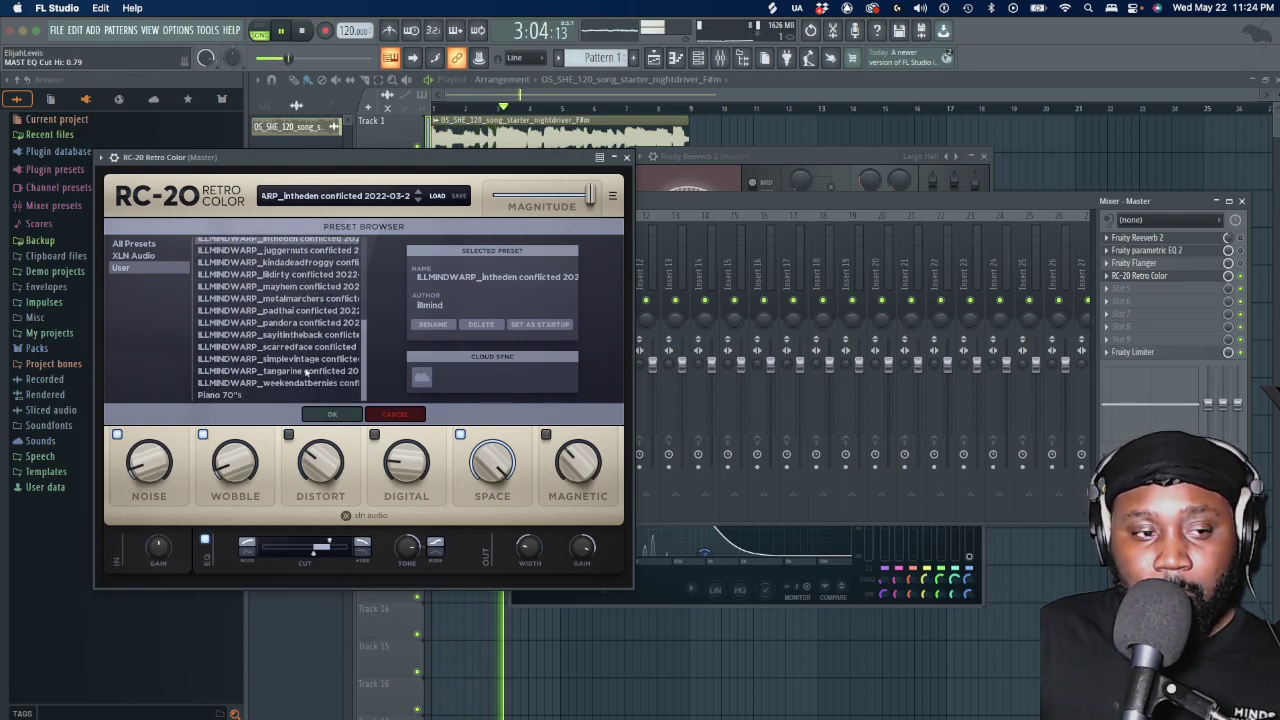
pyautogui.press('space')
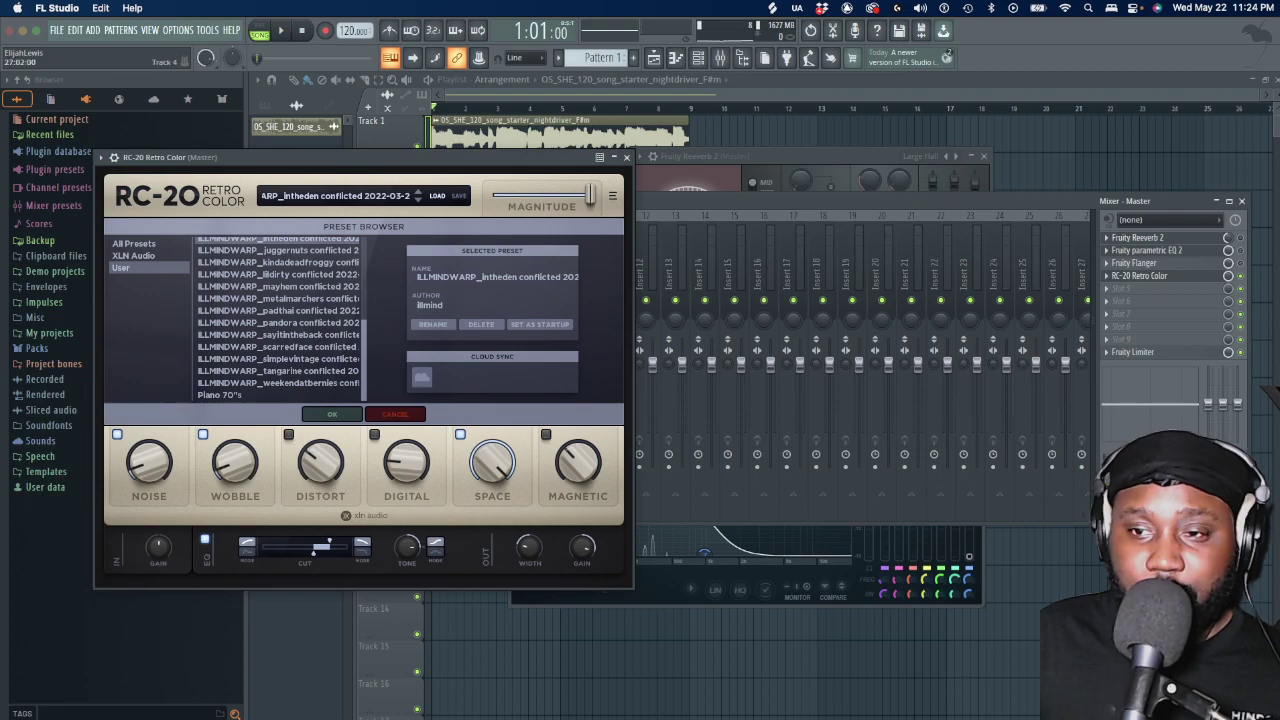
# Load Murda Melodies into the fifth Master effect slot and play the loop through its Lofi preset Dark and Low
pyautogui.click(1118, 289)
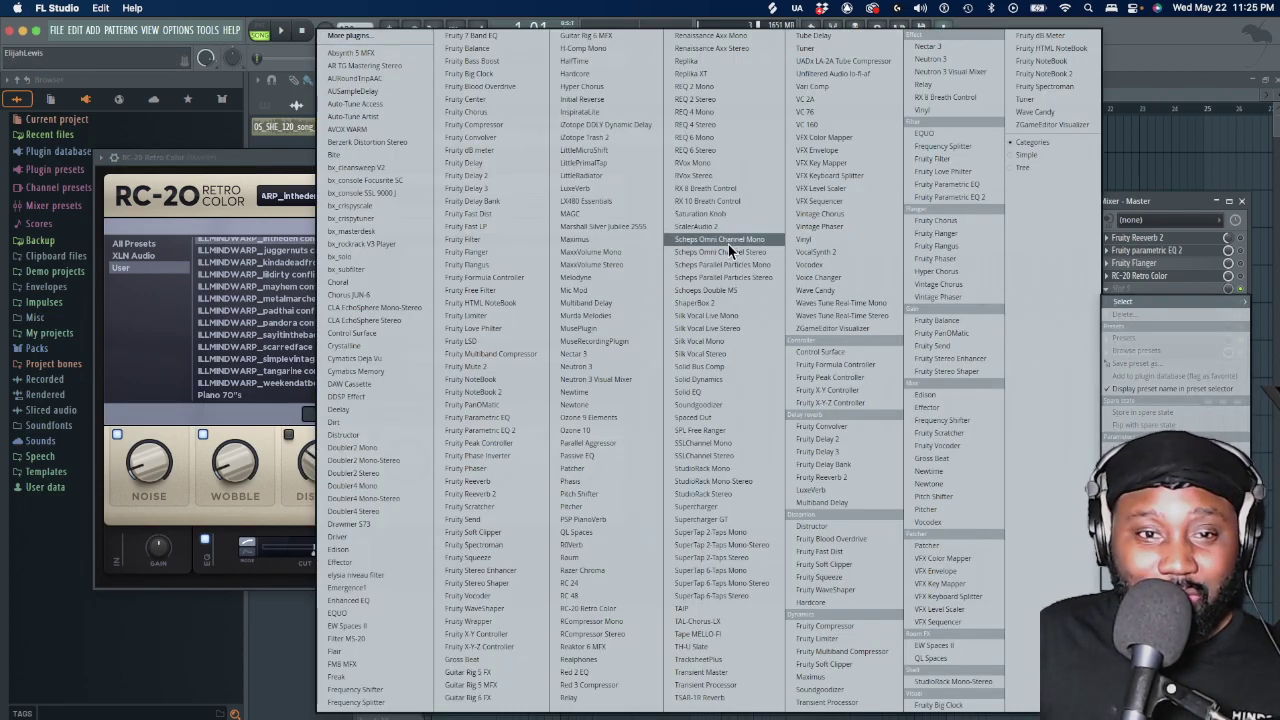
pyautogui.click(632, 315)
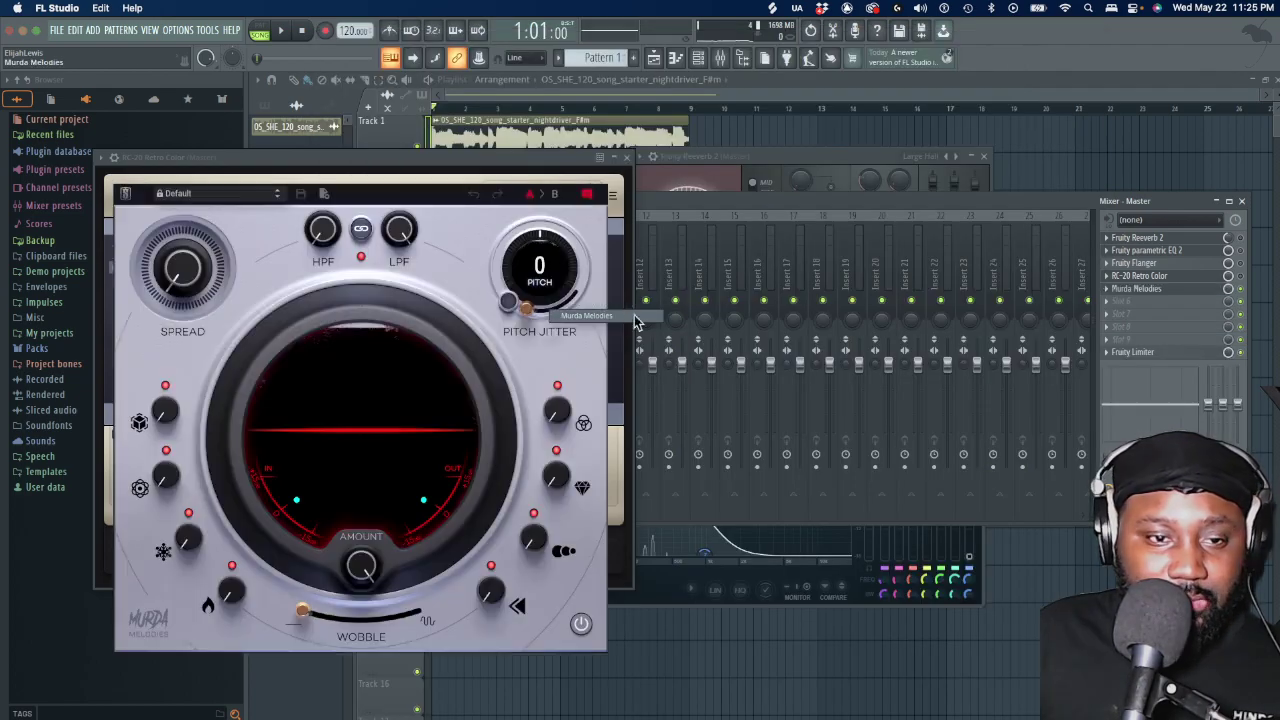
pyautogui.click(180, 196)
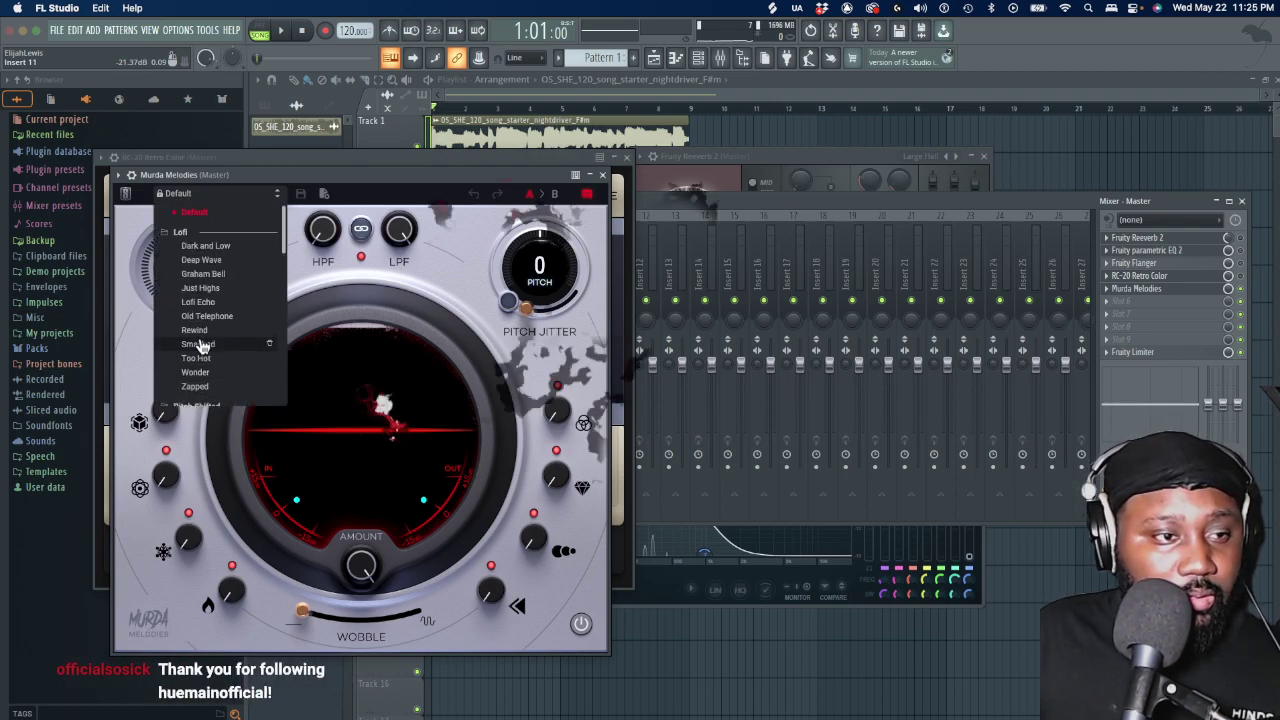
pyautogui.click(203, 246)
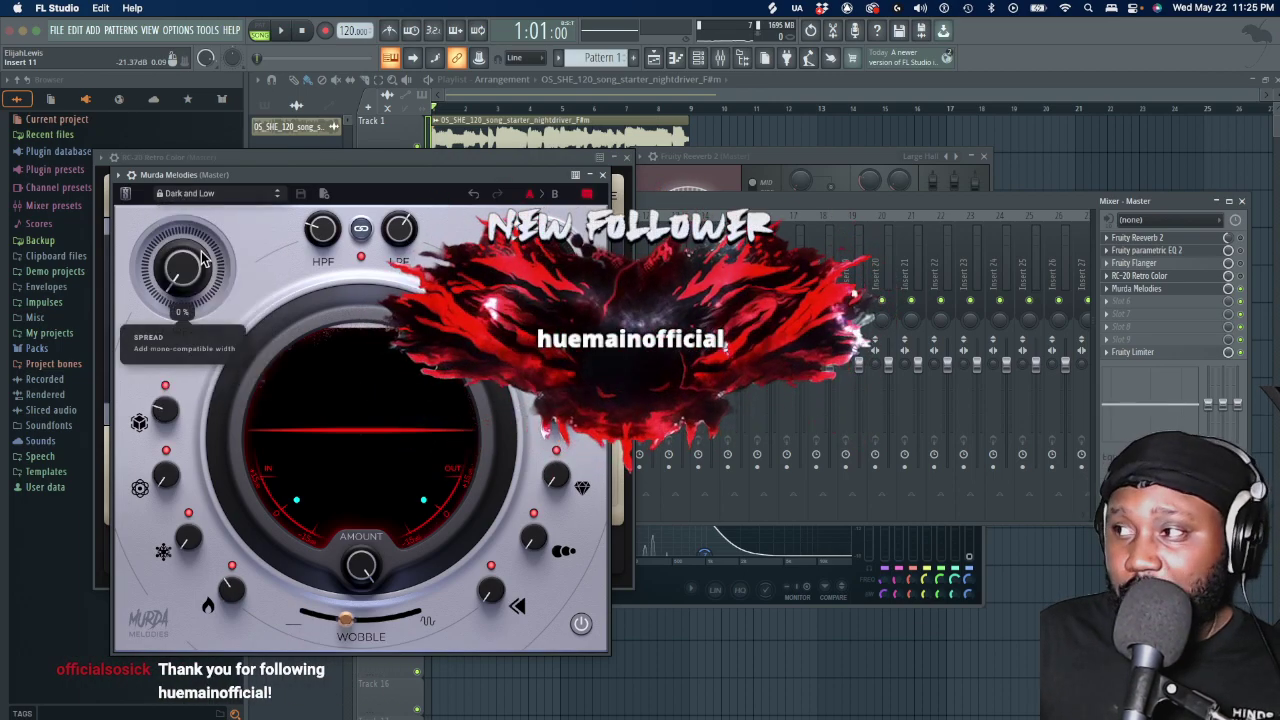
pyautogui.press('space')
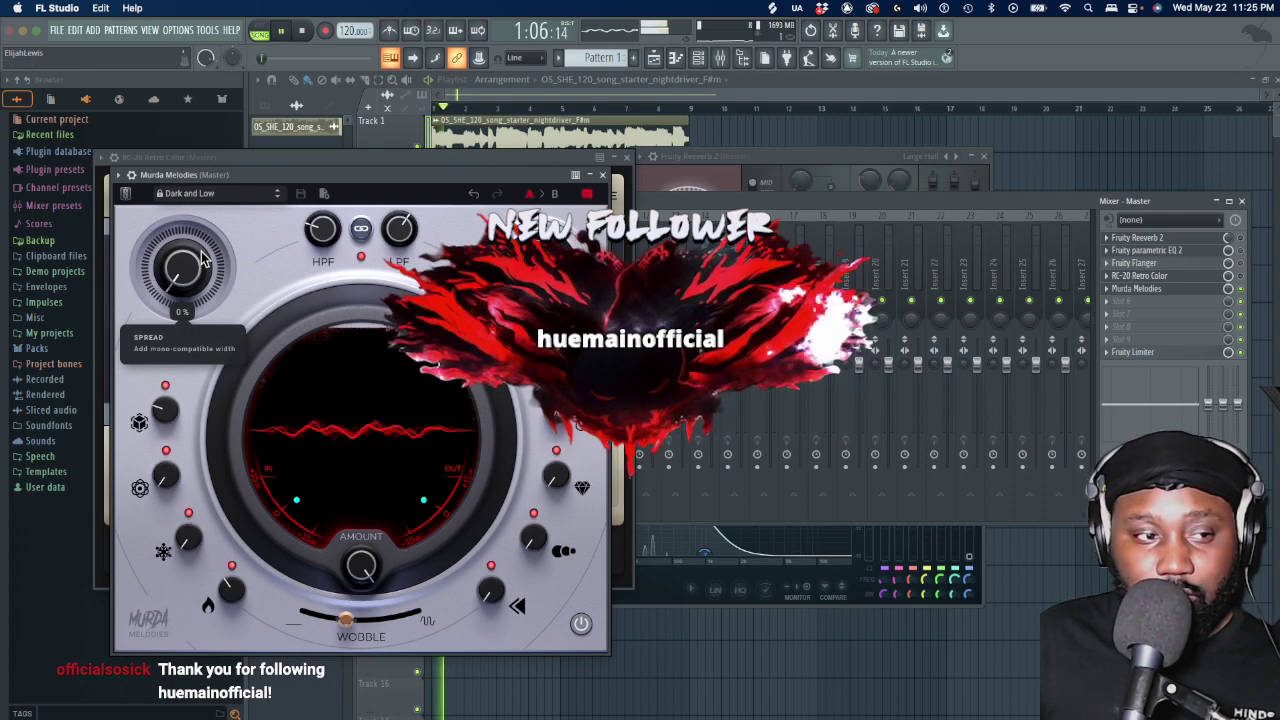
# Audition the Murda Melodies presets Deep Wave and Cavern, load Pad Maker and stop playback
pyautogui.click(240, 194)
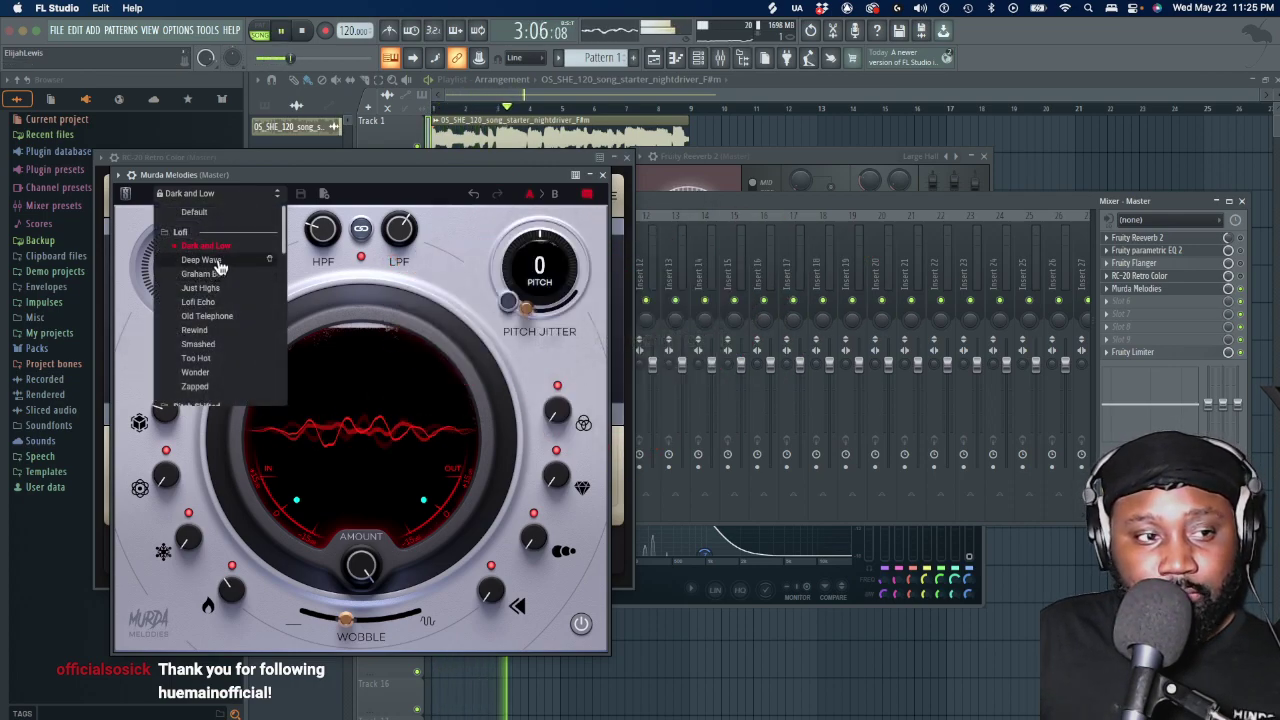
pyautogui.click(205, 260)
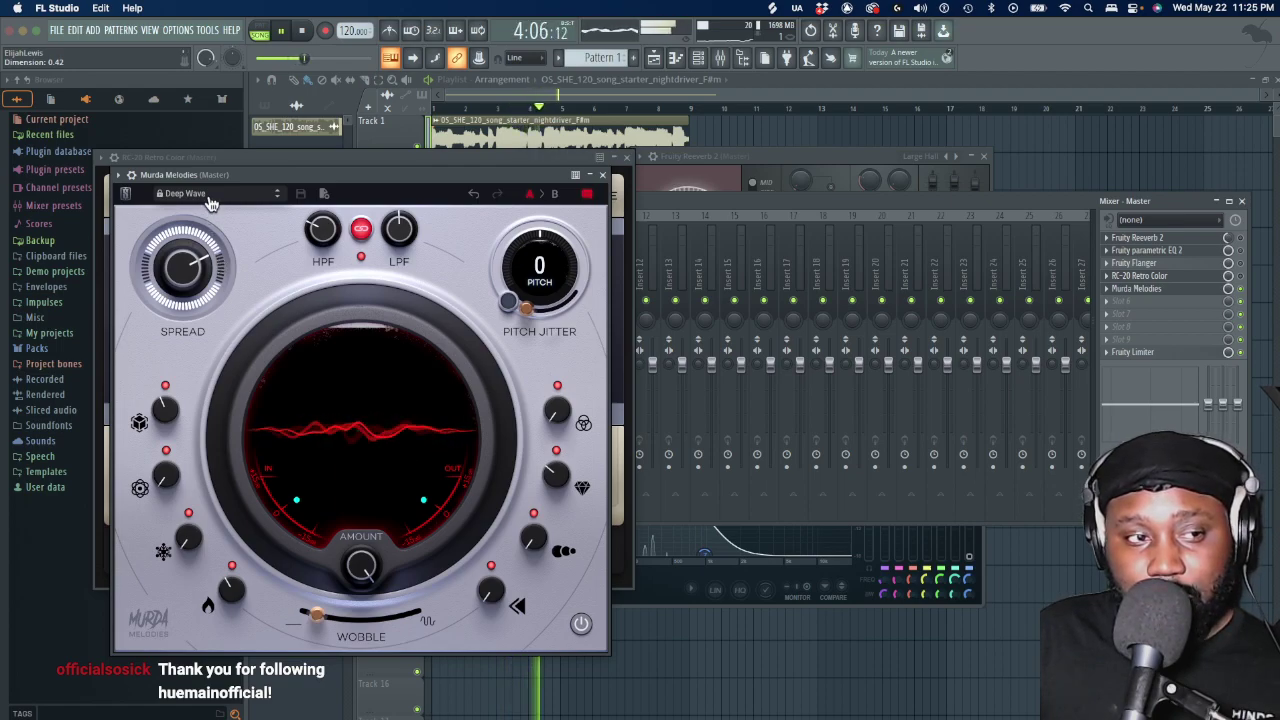
pyautogui.click(210, 197)
pyautogui.scroll(-5, 240, 340)
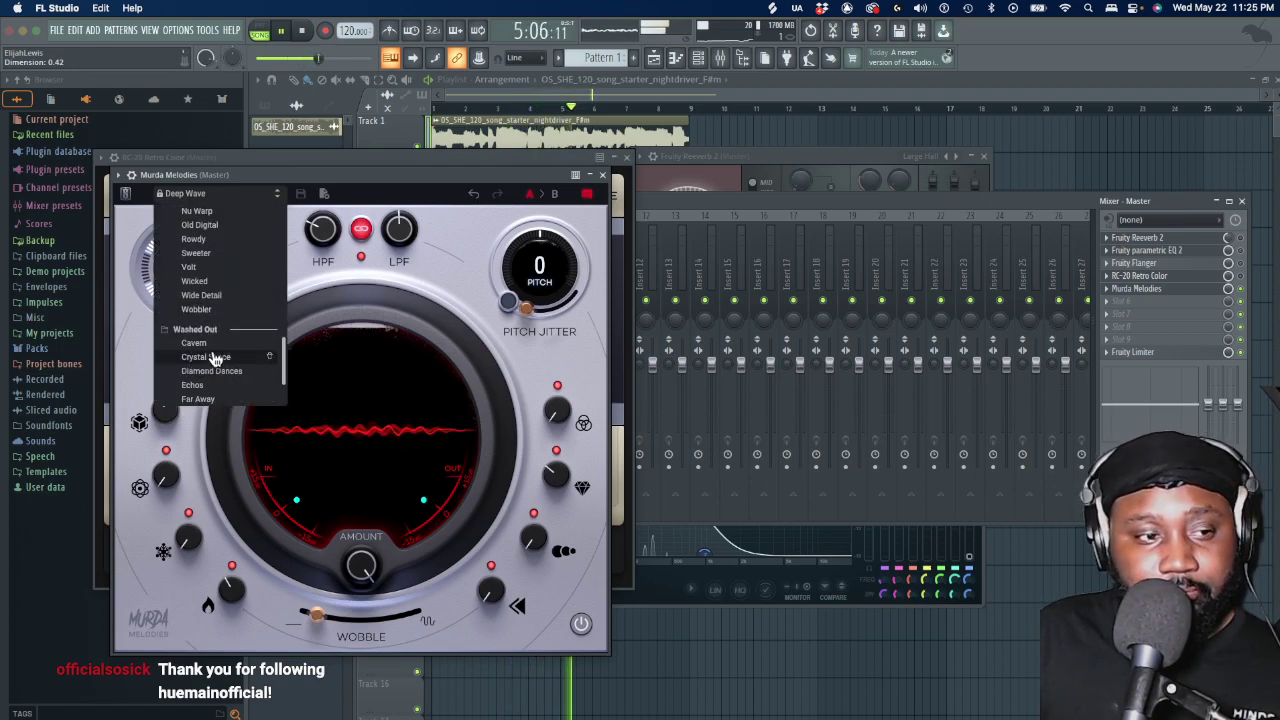
pyautogui.click(212, 343)
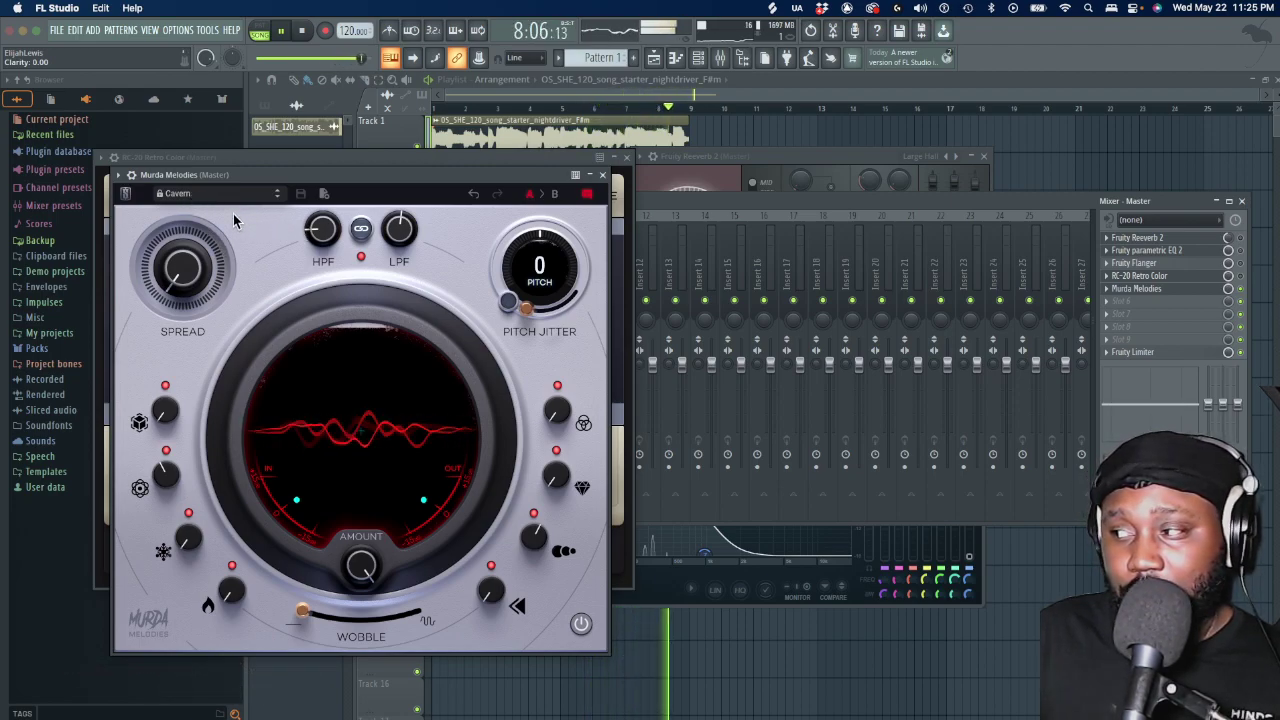
pyautogui.click(208, 196)
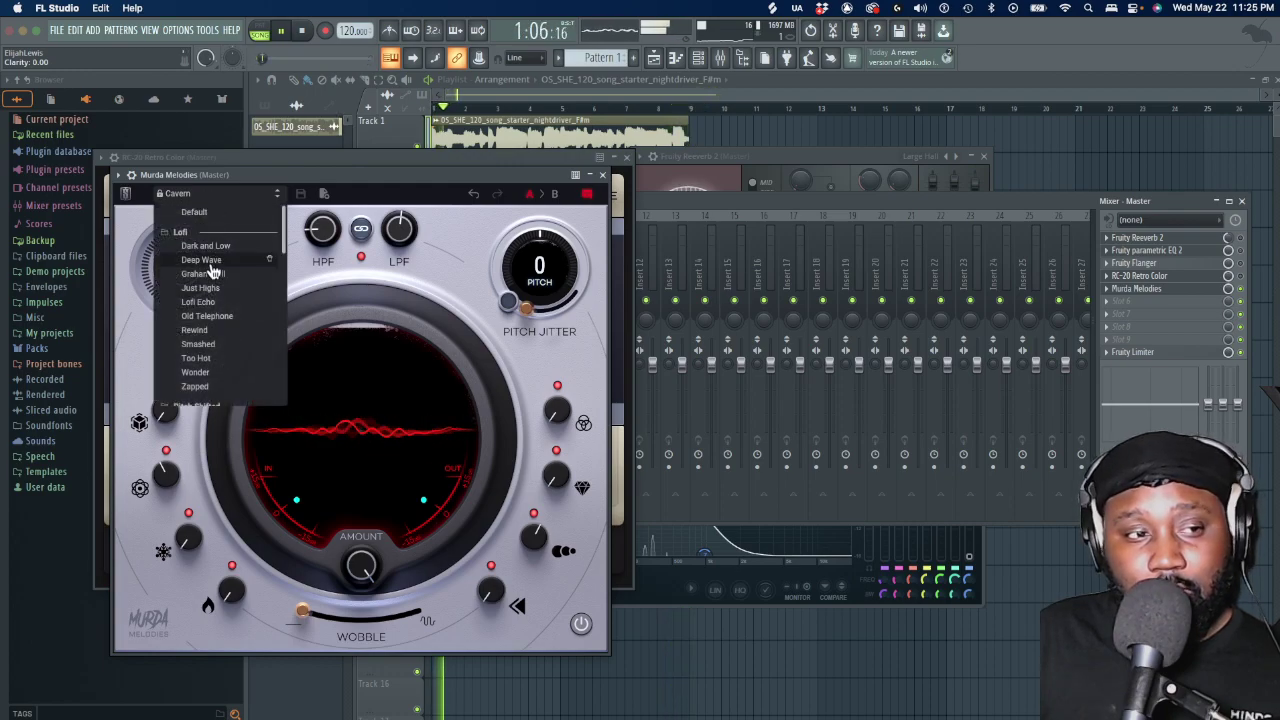
pyautogui.scroll(-4, 228, 340)
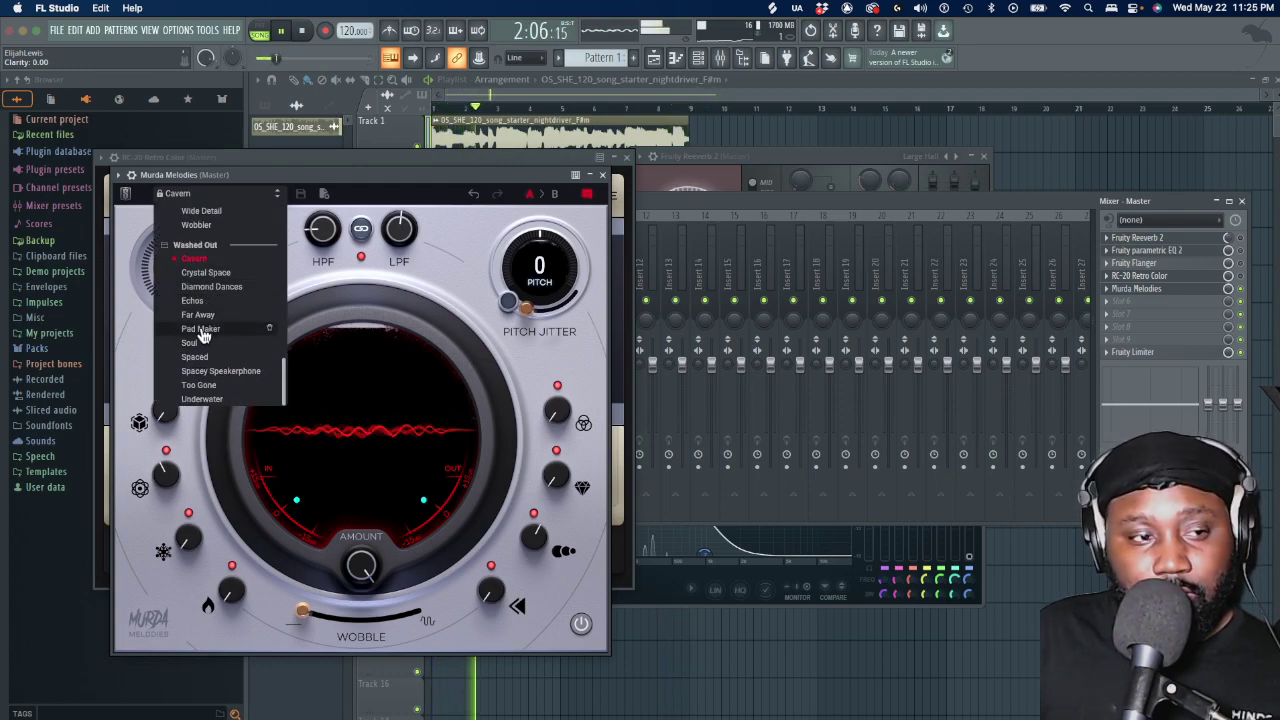
pyautogui.click(201, 328)
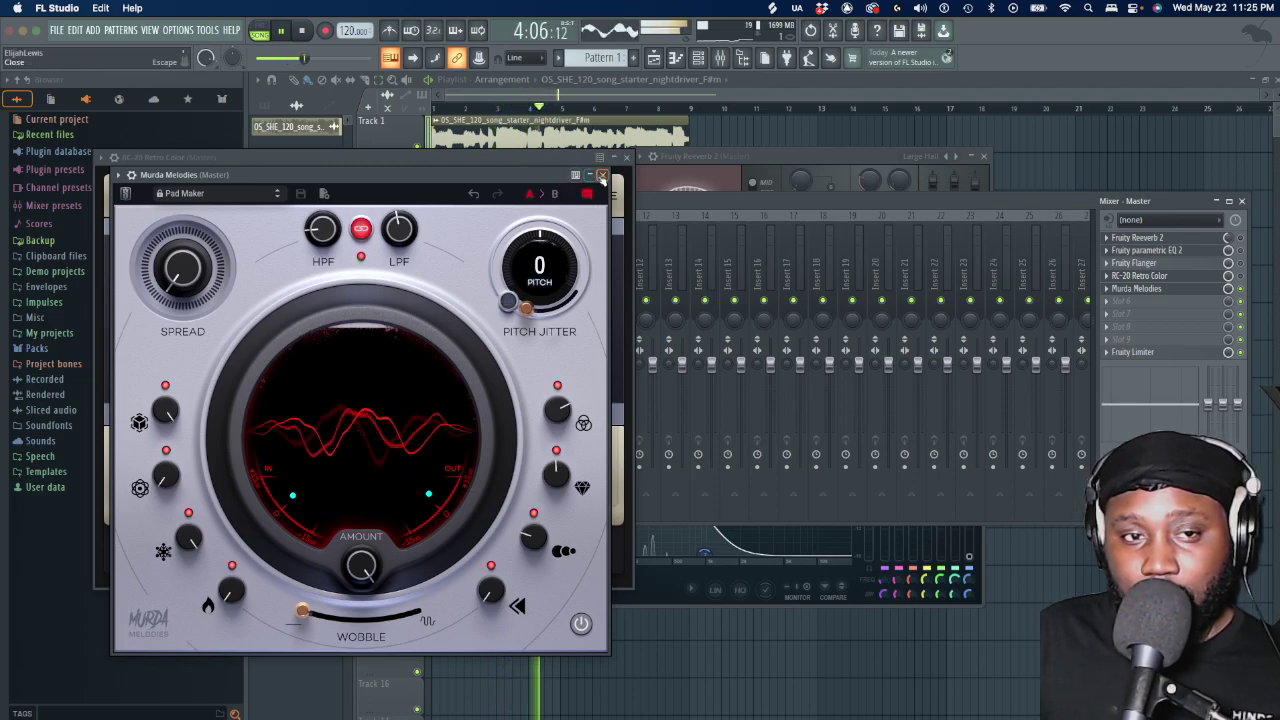
pyautogui.press('space')
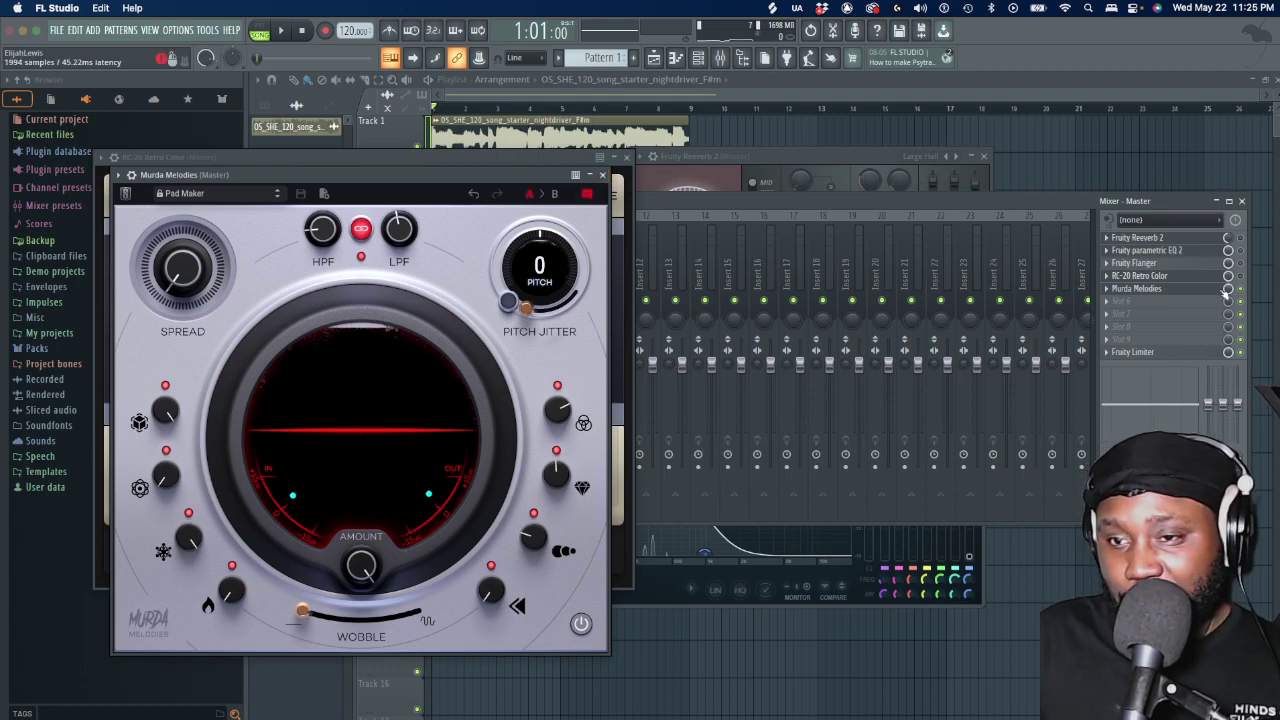
# Bypass Murda Melodies and compare the loop through the first three Master effects, switching those effects off again
pyautogui.click(1240, 288)
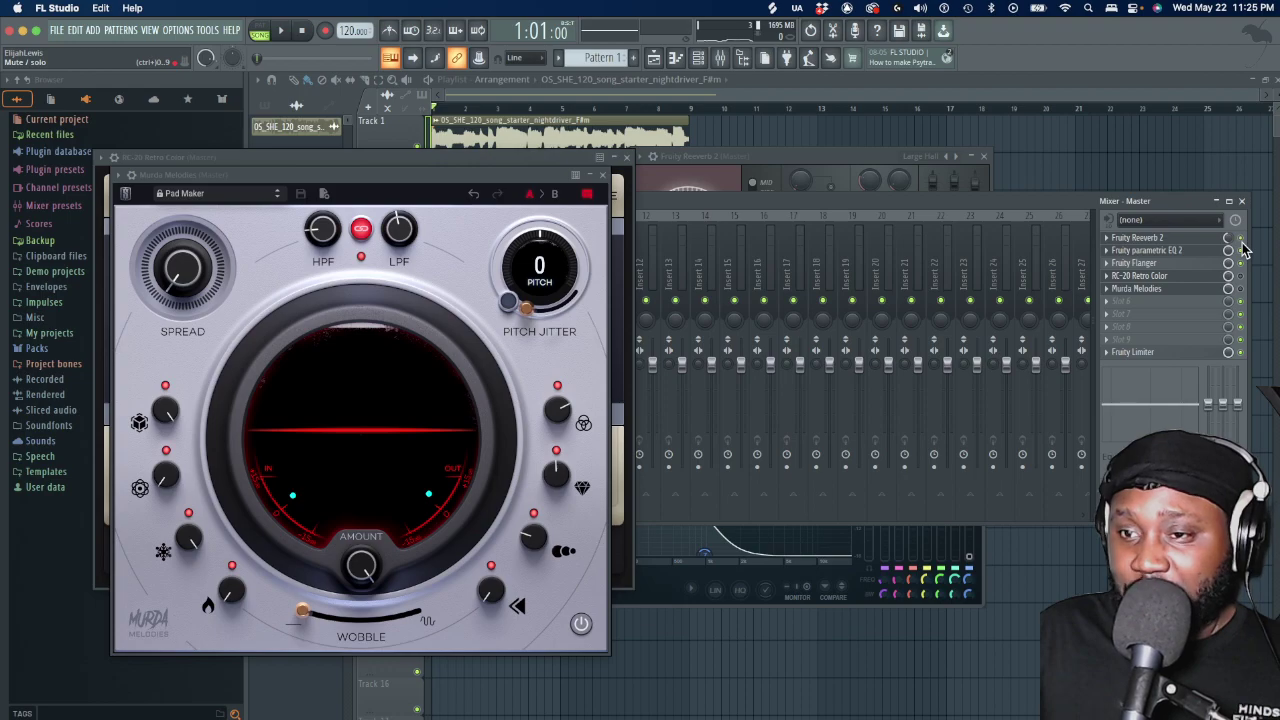
pyautogui.press('space')
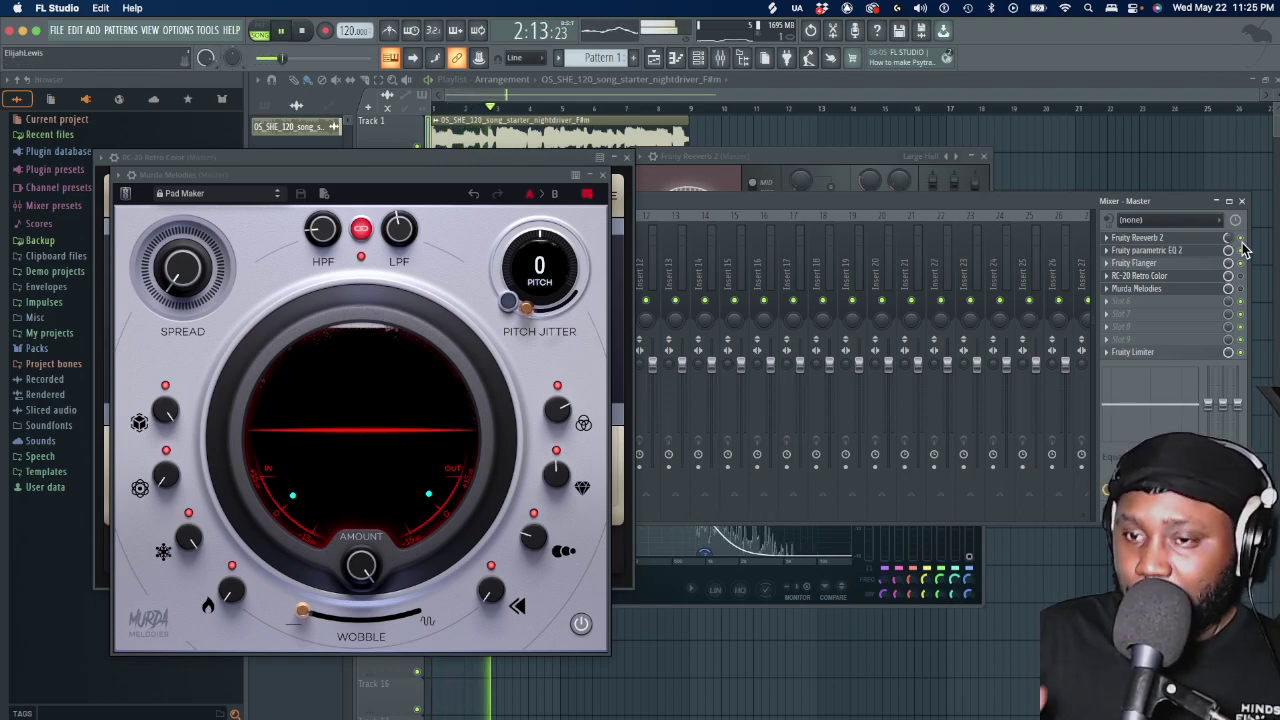
pyautogui.press('space')
pyautogui.moveTo(1240, 238); pyautogui.dragTo(1240, 251)
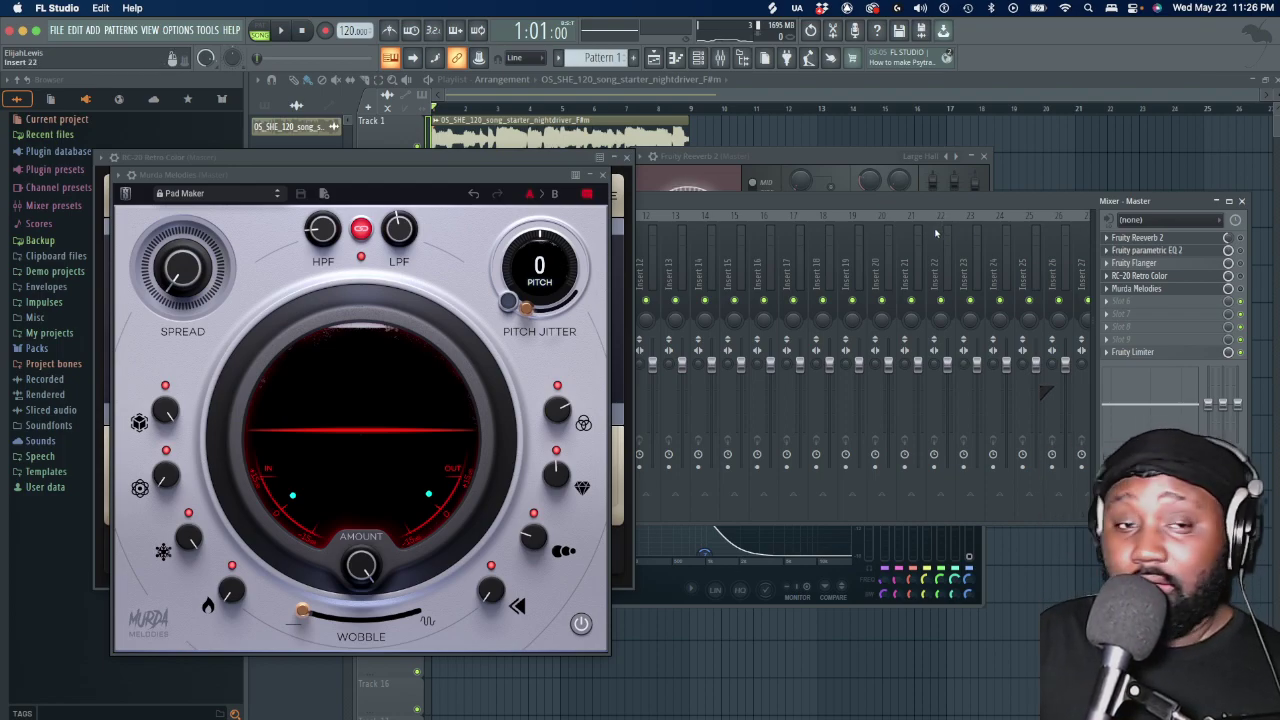
# Place the Murda Melodies window beside RC-20, set its Reverse amount to 100% and audition the loop
pyautogui.moveTo(428, 178); pyautogui.dragTo(955, 131)
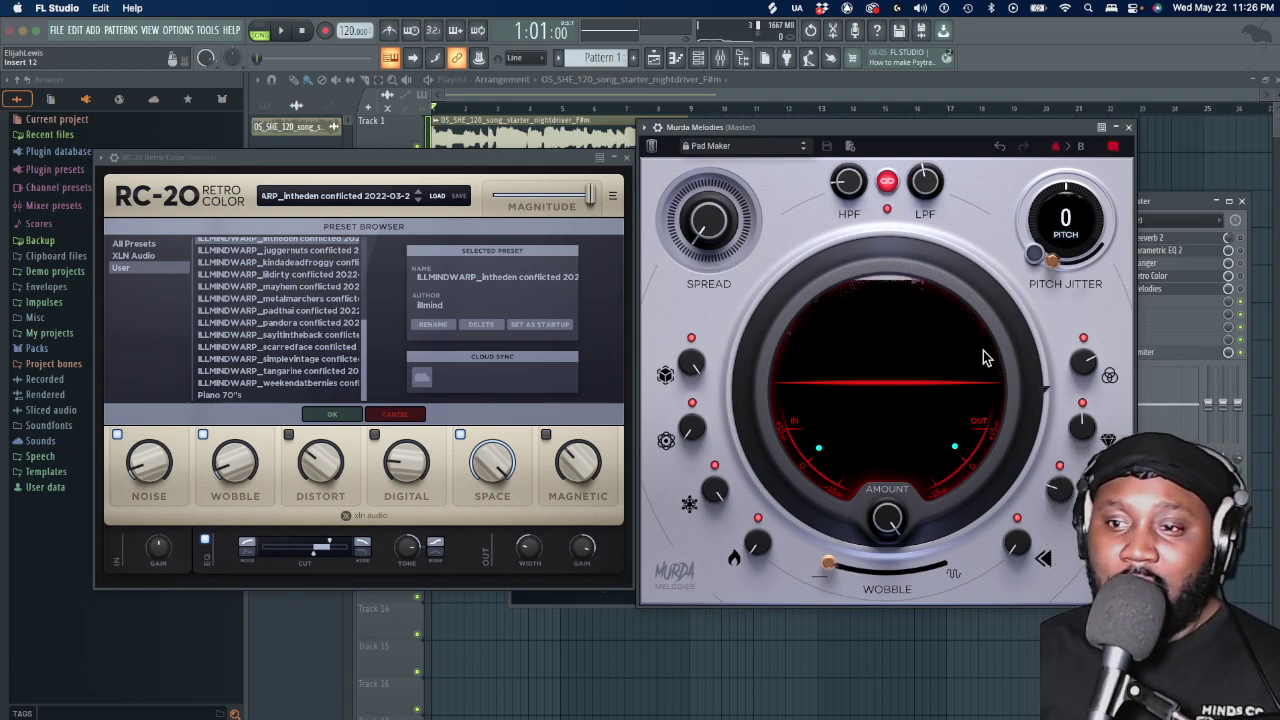
pyautogui.click(1017, 543)
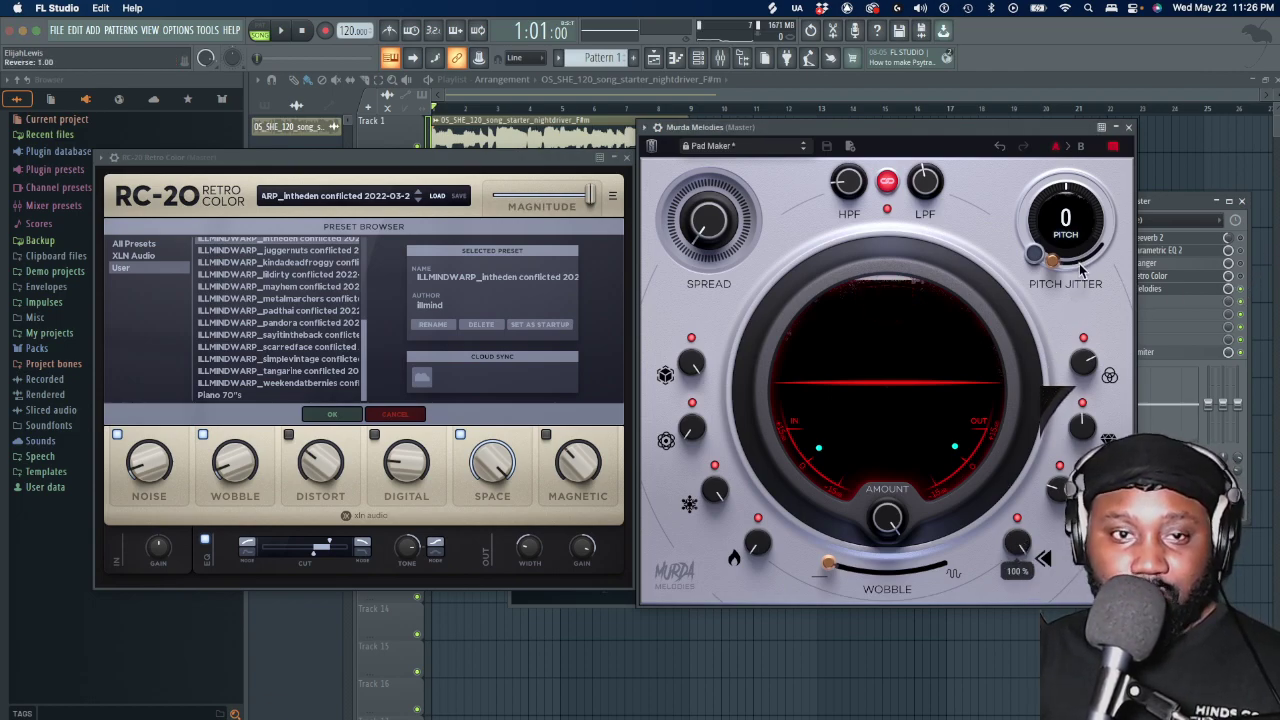
pyautogui.press('space')
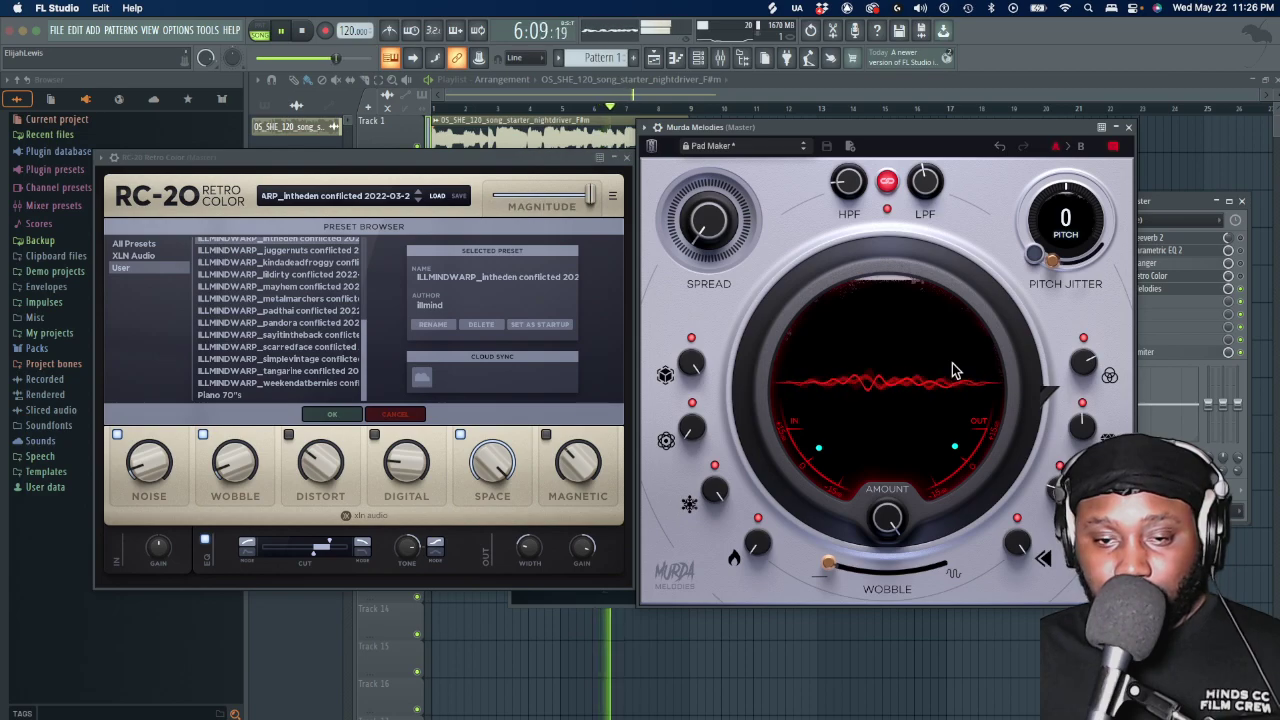
pyautogui.click(1015, 545)
pyautogui.press('space')
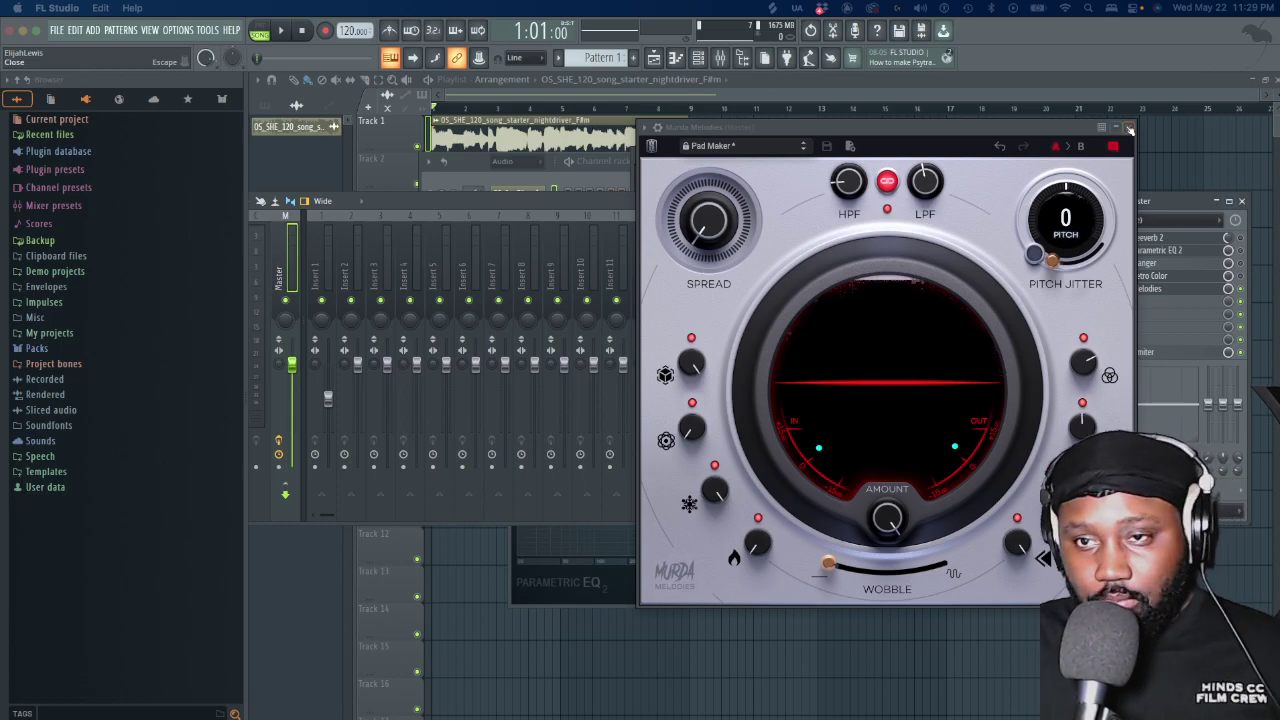
# Close the Murda Melodies and RC-20 windows and show the personal drum library in the browser
pyautogui.click(1128, 127)
pyautogui.click(627, 157)
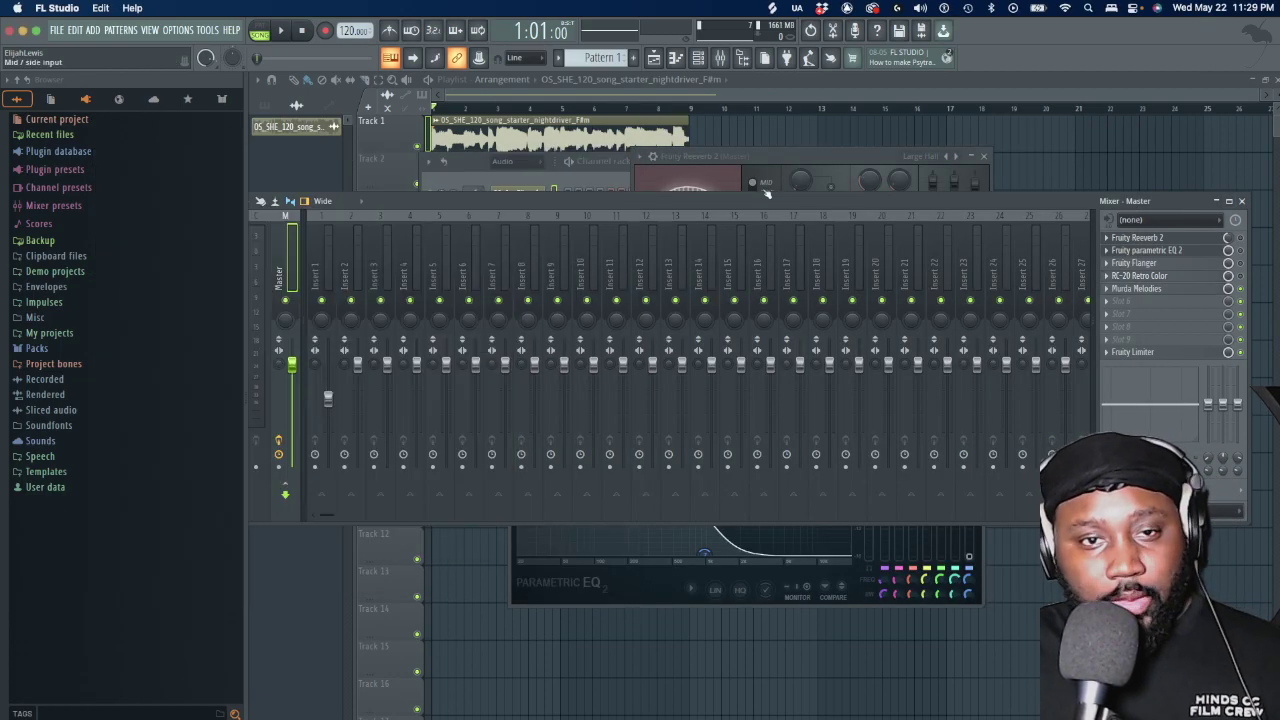
pyautogui.click(51, 100)
pyautogui.click(154, 101)
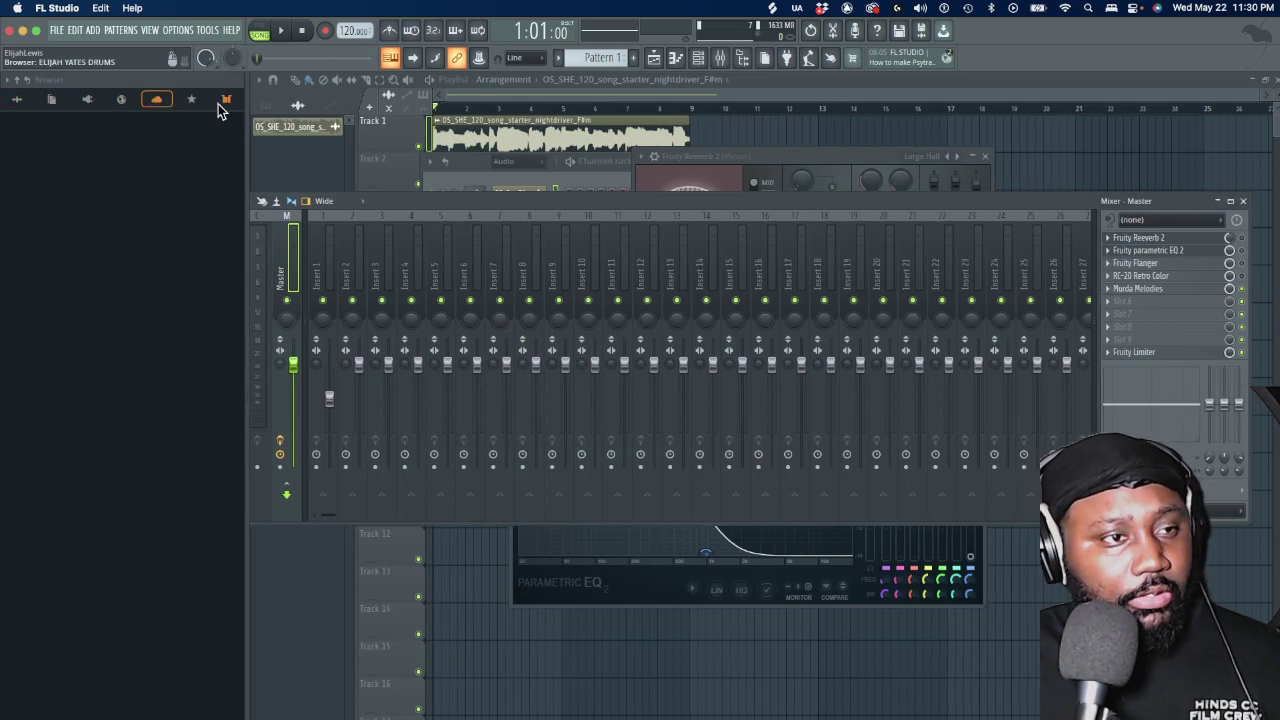
pyautogui.click(221, 99)
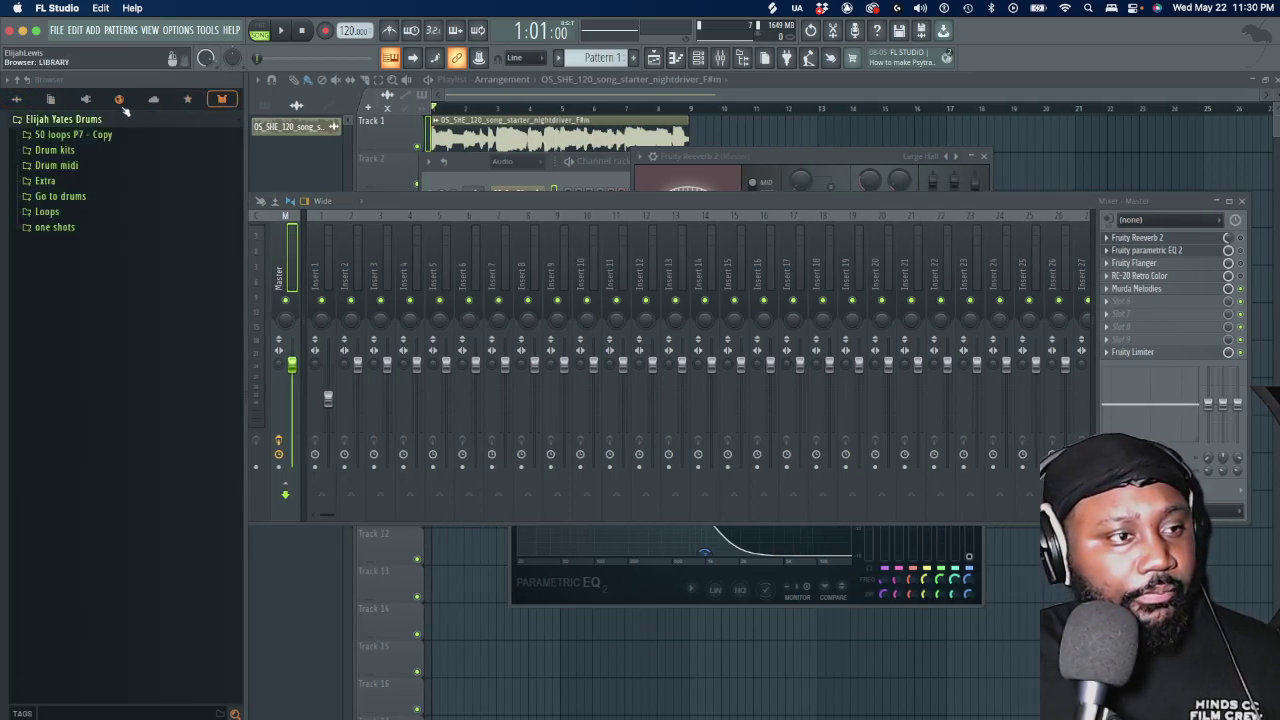
# Check the Drum kits folder, collapse it and open the 808s folder inside Go to drums
pyautogui.click(66, 151)
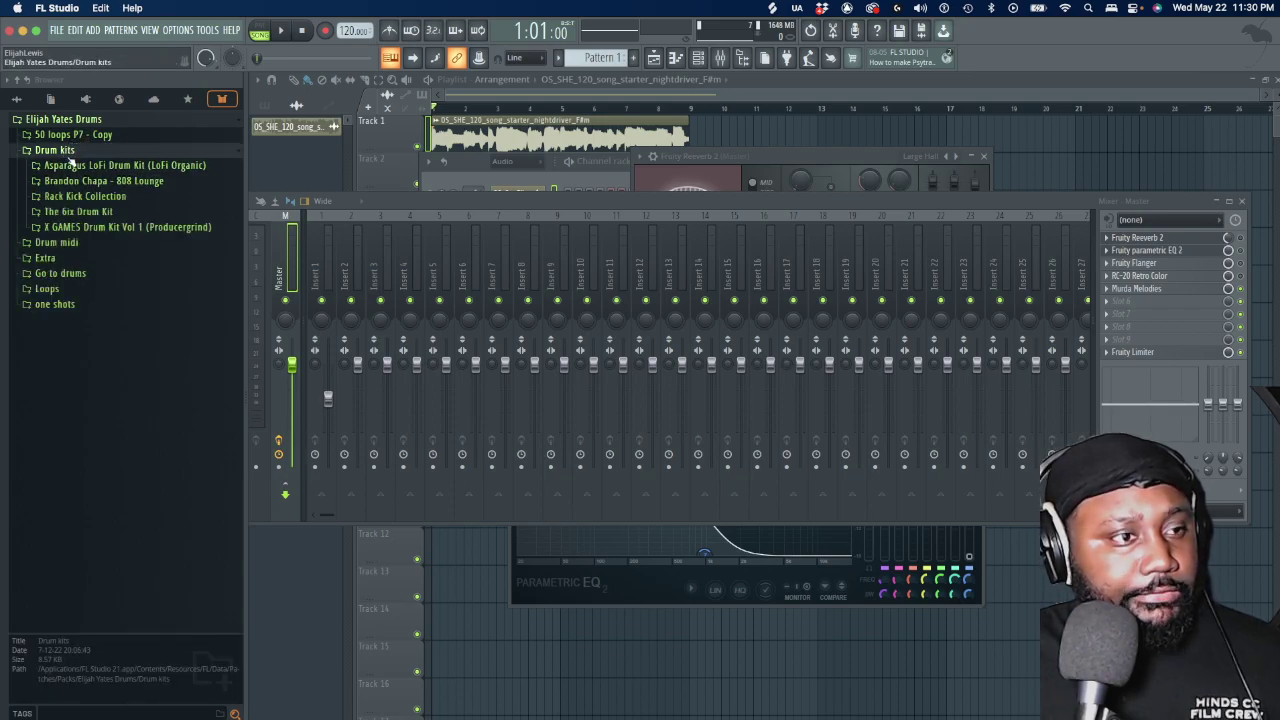
pyautogui.click(55, 150)
pyautogui.click(66, 197)
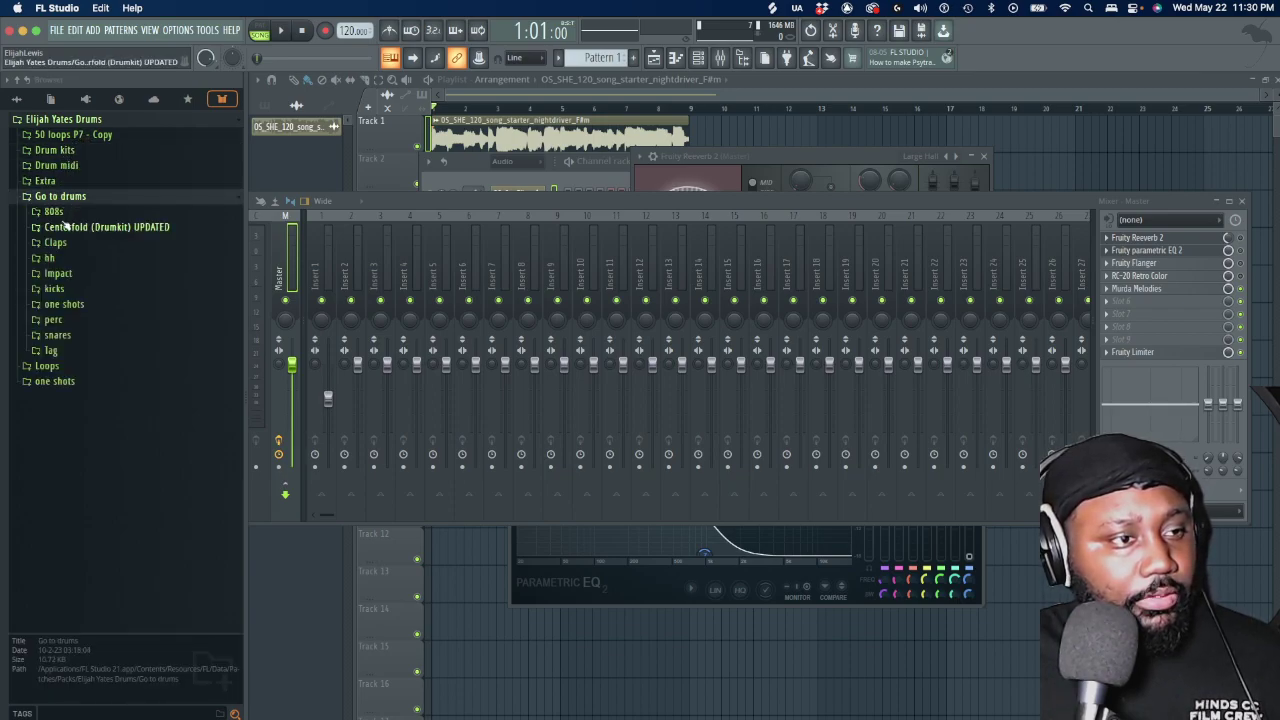
pyautogui.click(80, 212)
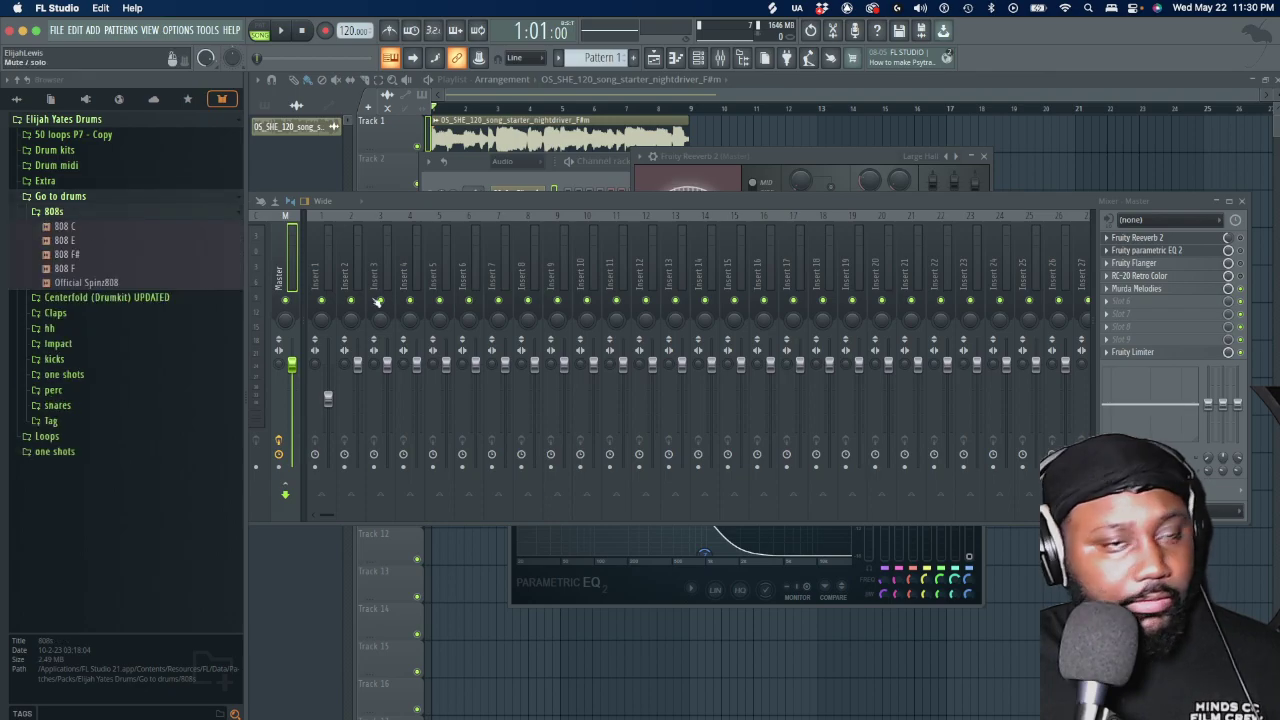
# Bring the Channel rack forward and audition the 808 C and 808 E samples, keeping 808 E selected
pyautogui.click(575, 172)
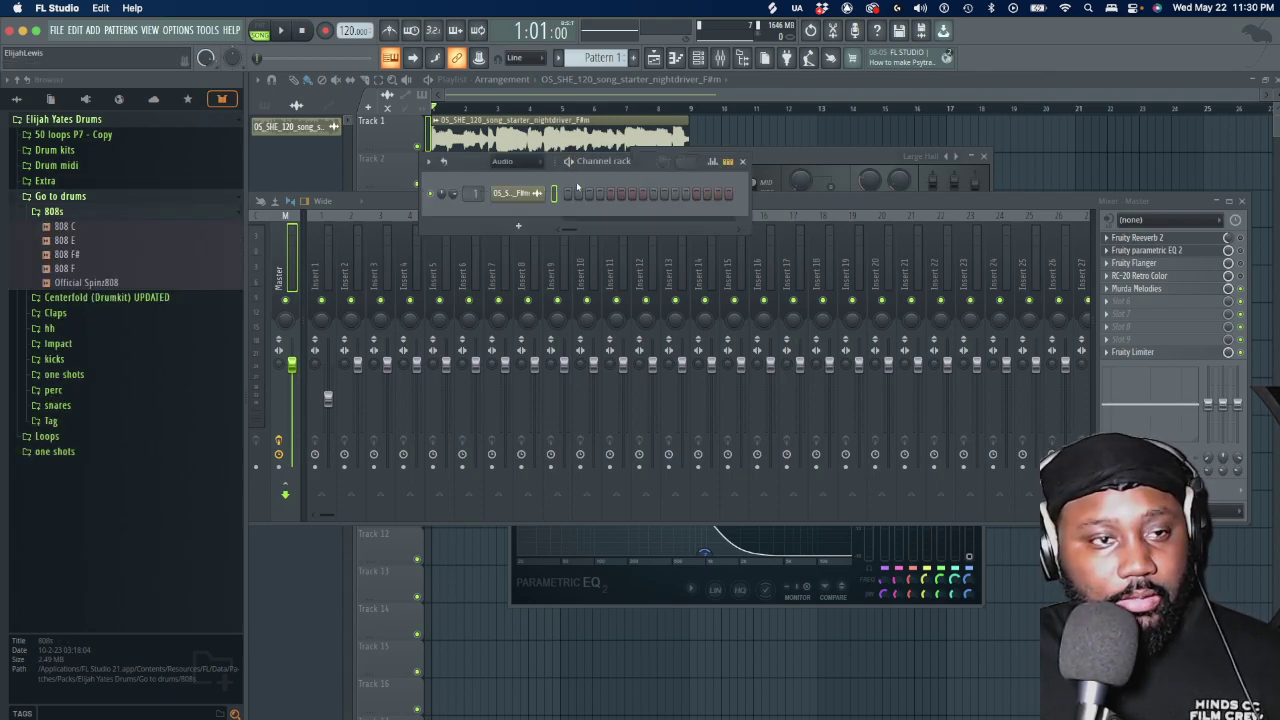
pyautogui.click(73, 228)
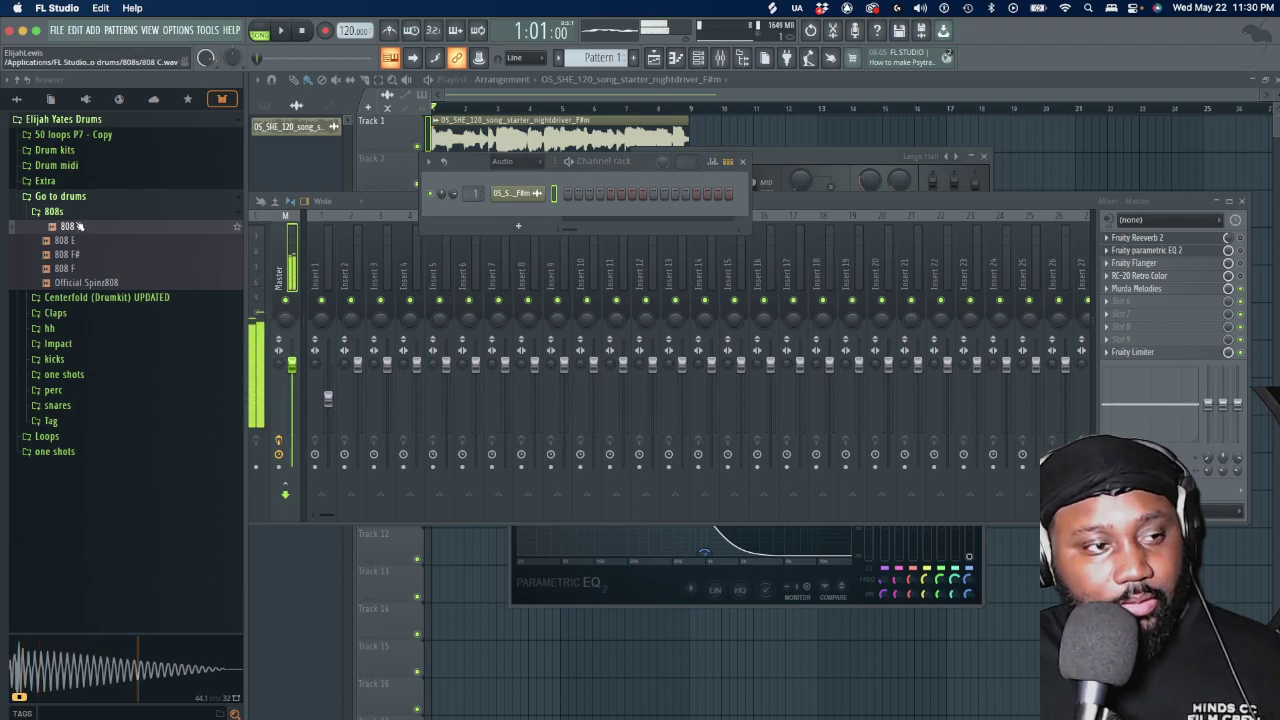
pyautogui.click(68, 241)
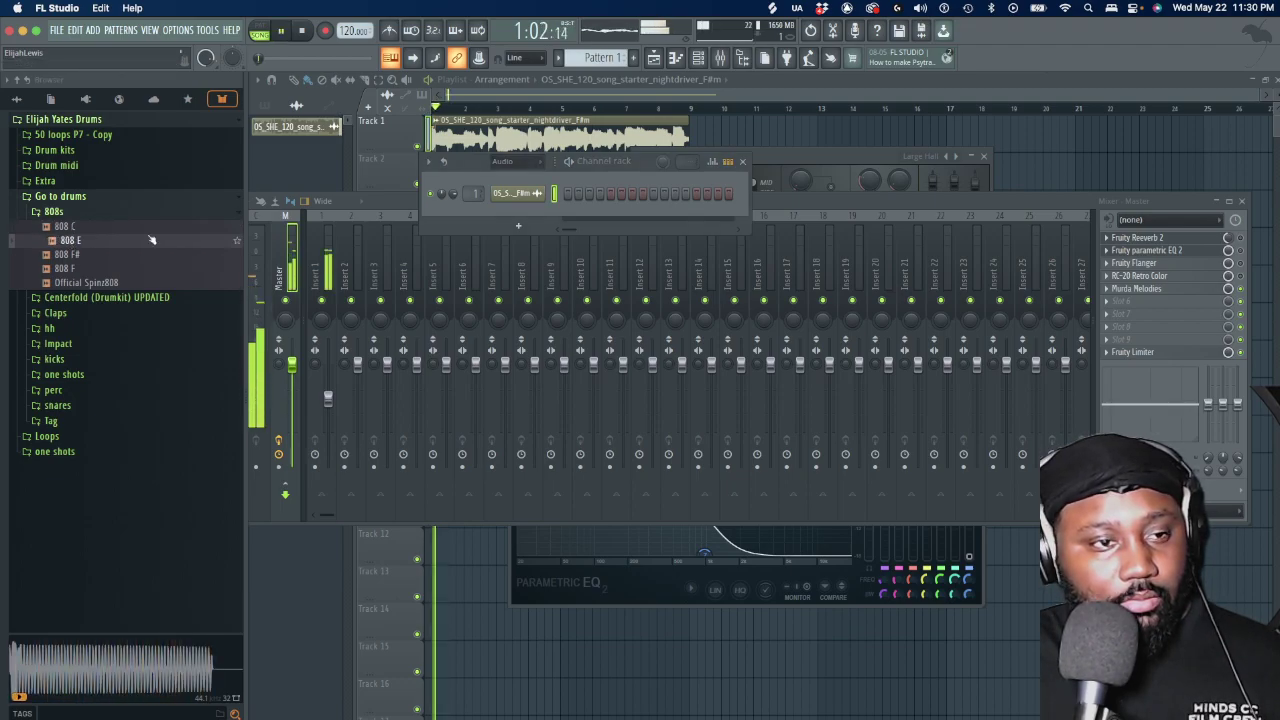
pyautogui.click(520, 278)
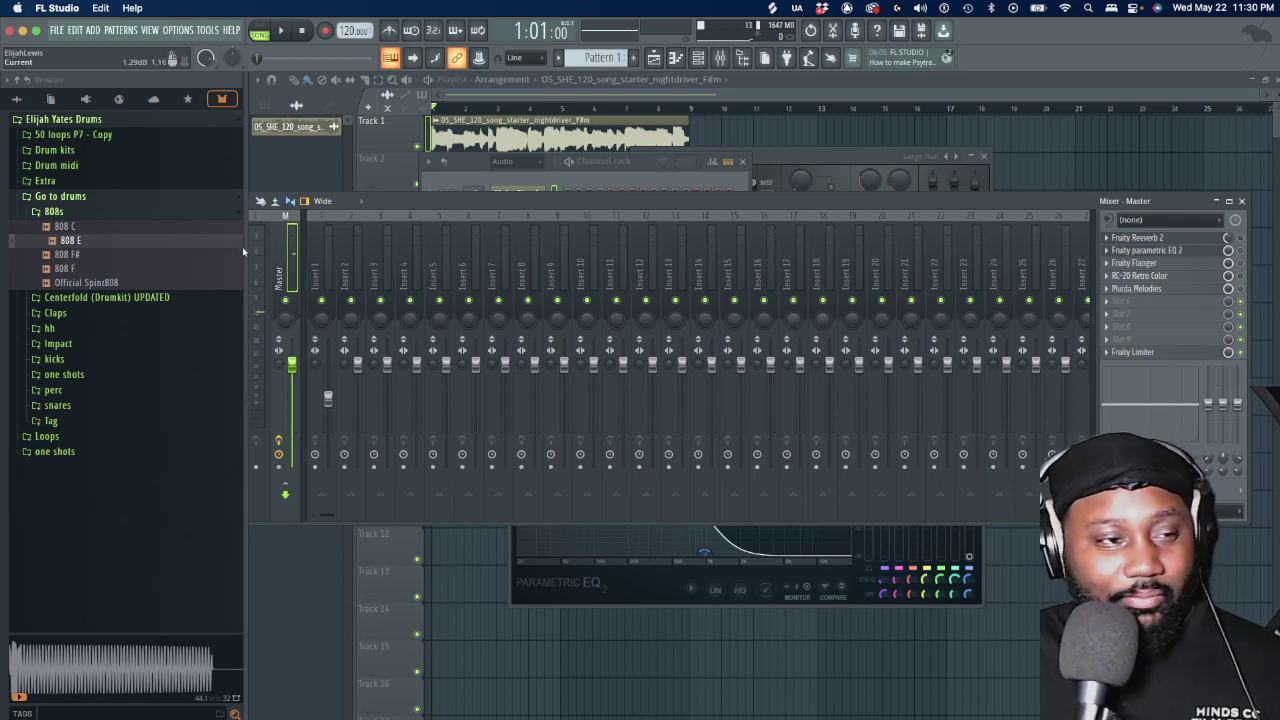
pyautogui.click(166, 243)
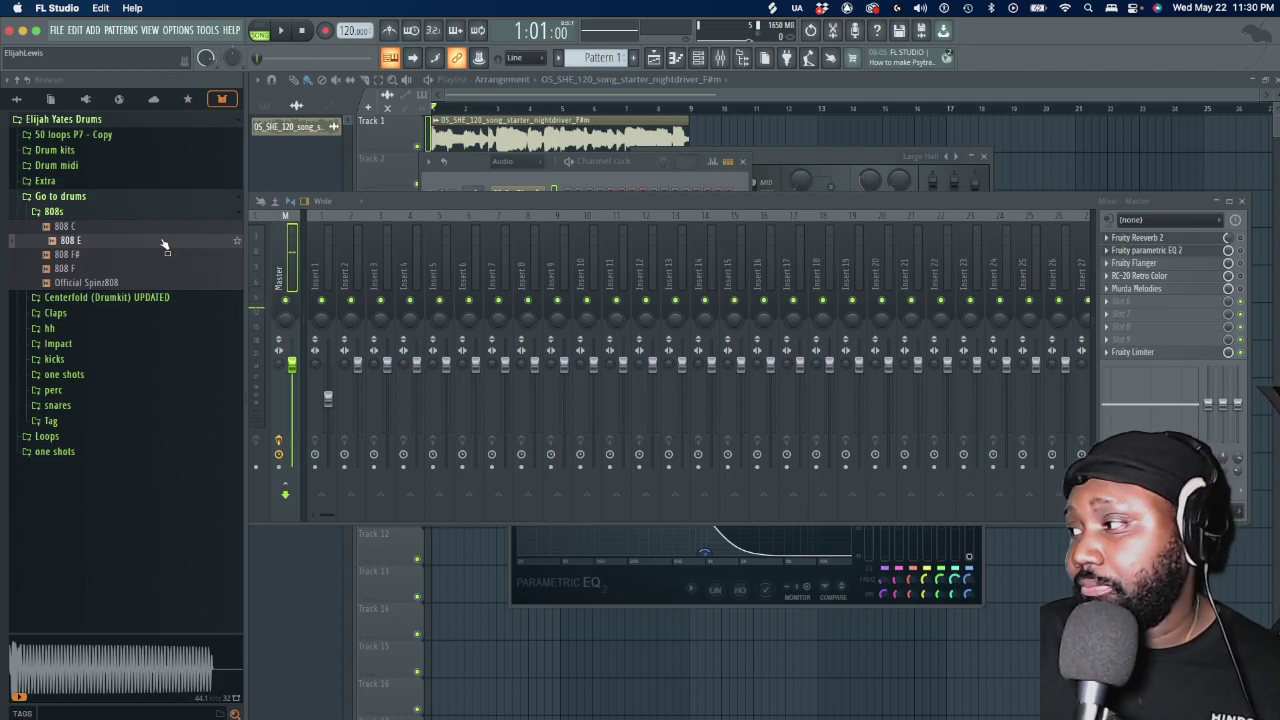
# Add the 808 E sample as a new channel in the Channel rack, open its sampler settings beside the rack and audition it
pyautogui.press('F6')
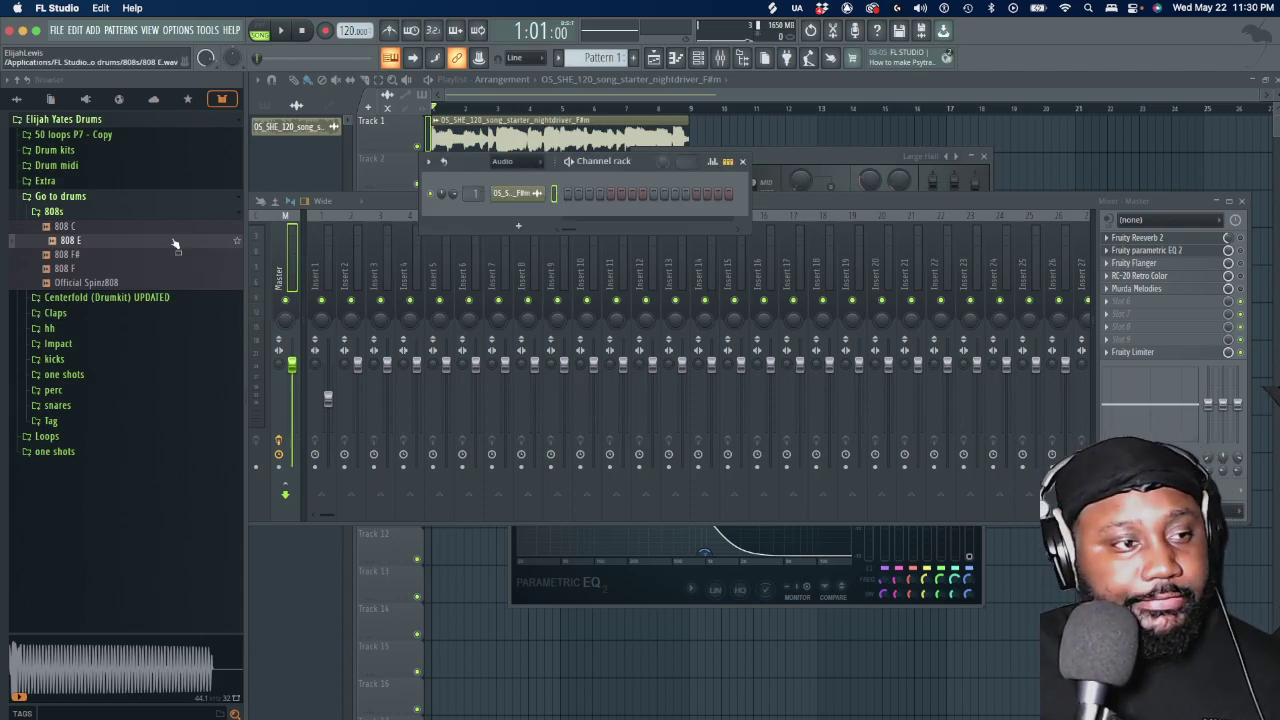
pyautogui.moveTo(120, 242); pyautogui.dragTo(516, 224)
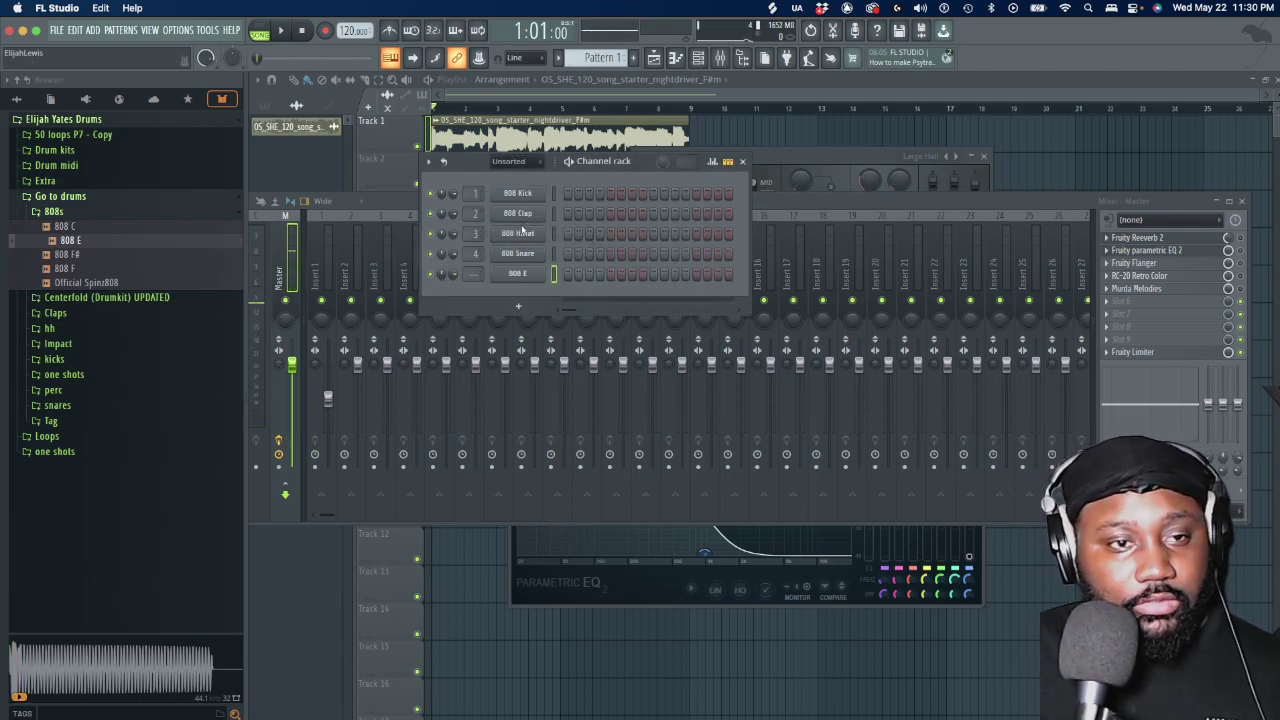
pyautogui.click(514, 277)
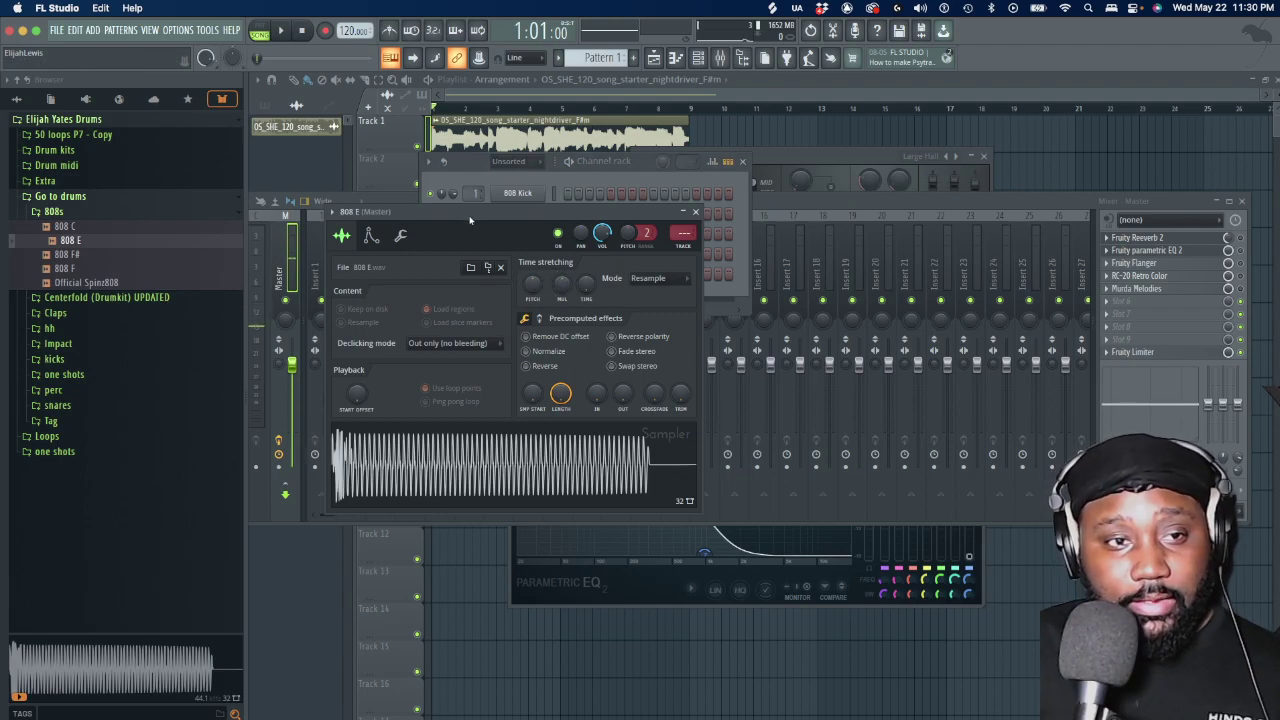
pyautogui.moveTo(471, 216); pyautogui.dragTo(783, 84)
pyautogui.click(765, 345)
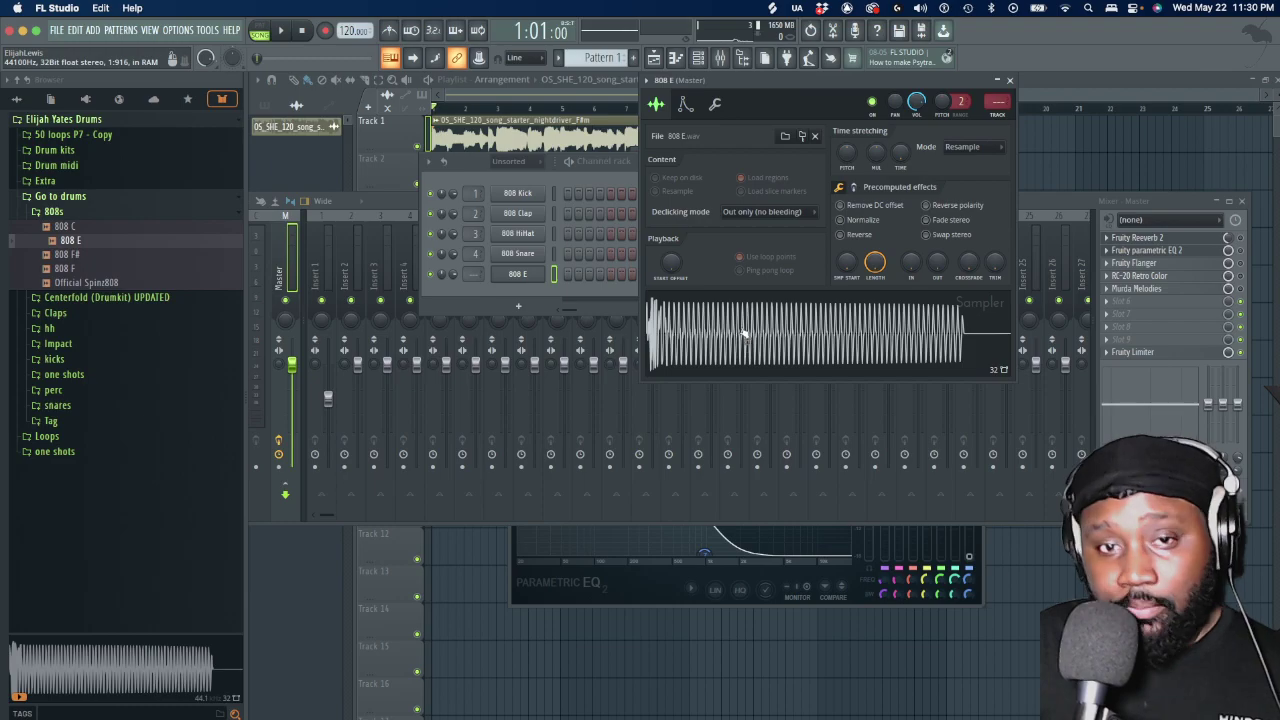
# Set the root note of the 808 E channel to E5 and return to its sample waveform settings
pyautogui.click(684, 104)
pyautogui.moveTo(705, 236)
pyautogui.mouseDown()
pyautogui.moveTo(728, 262)
pyautogui.moveTo(751, 260)
pyautogui.moveTo(705, 226)
pyautogui.mouseUp()
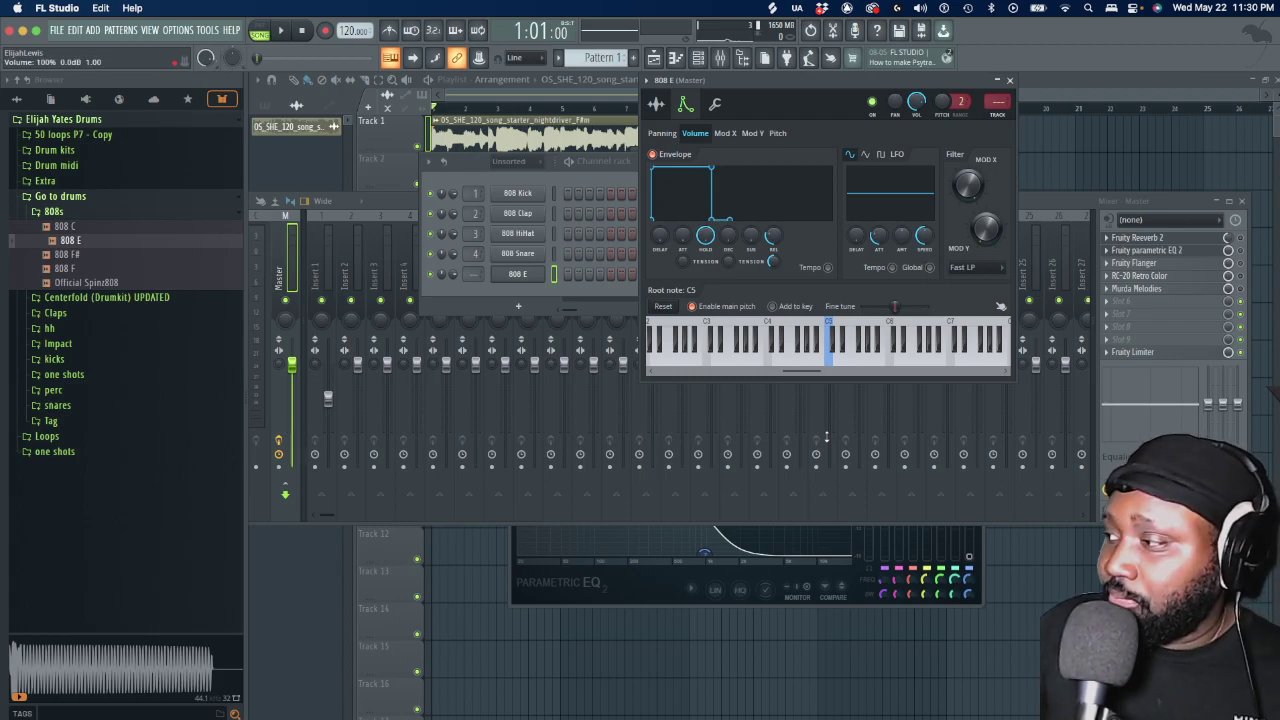
pyautogui.click(845, 366)
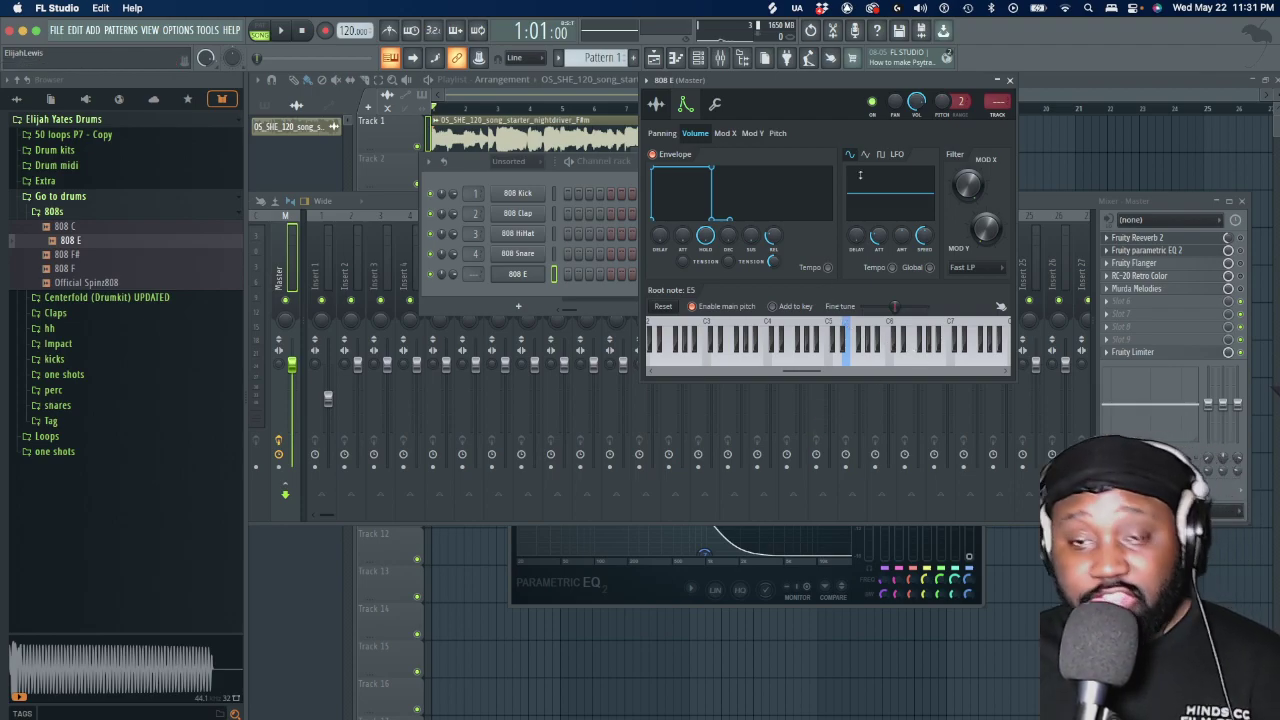
pyautogui.click(662, 106)
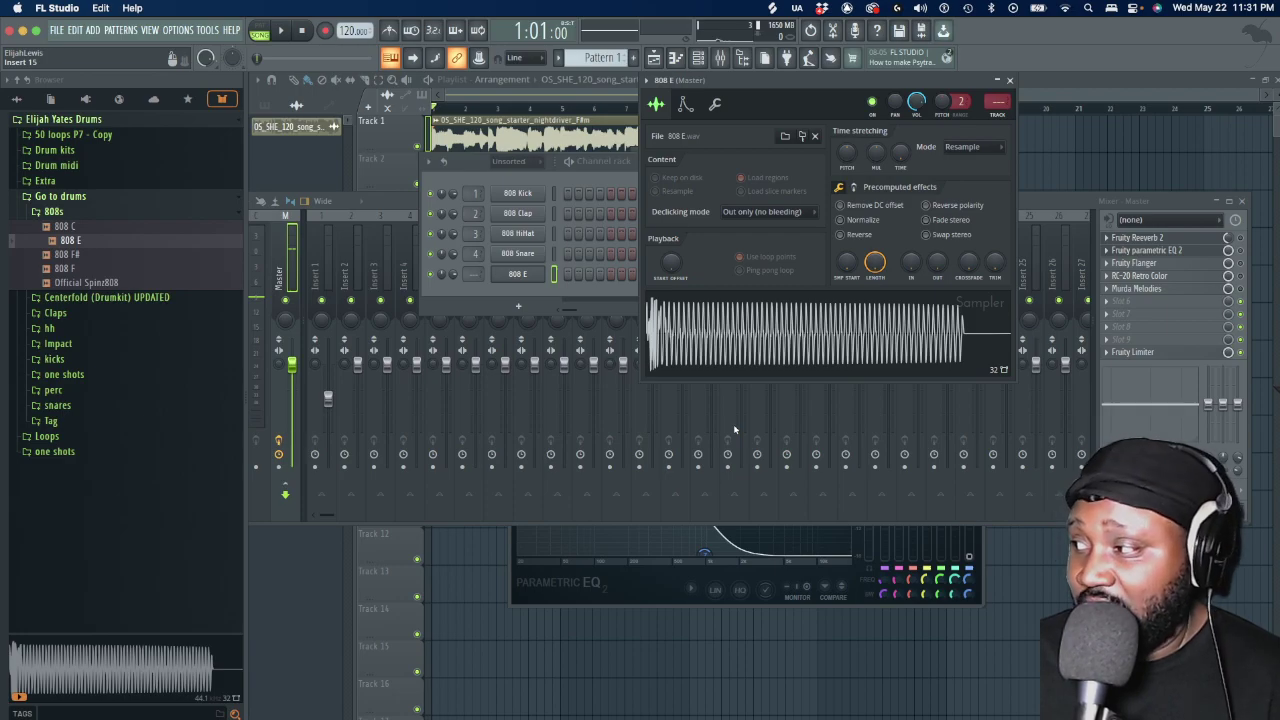
# Try root note C5 on the 808 E channel, audition it, and return the root note to E5
pyautogui.click(686, 105)
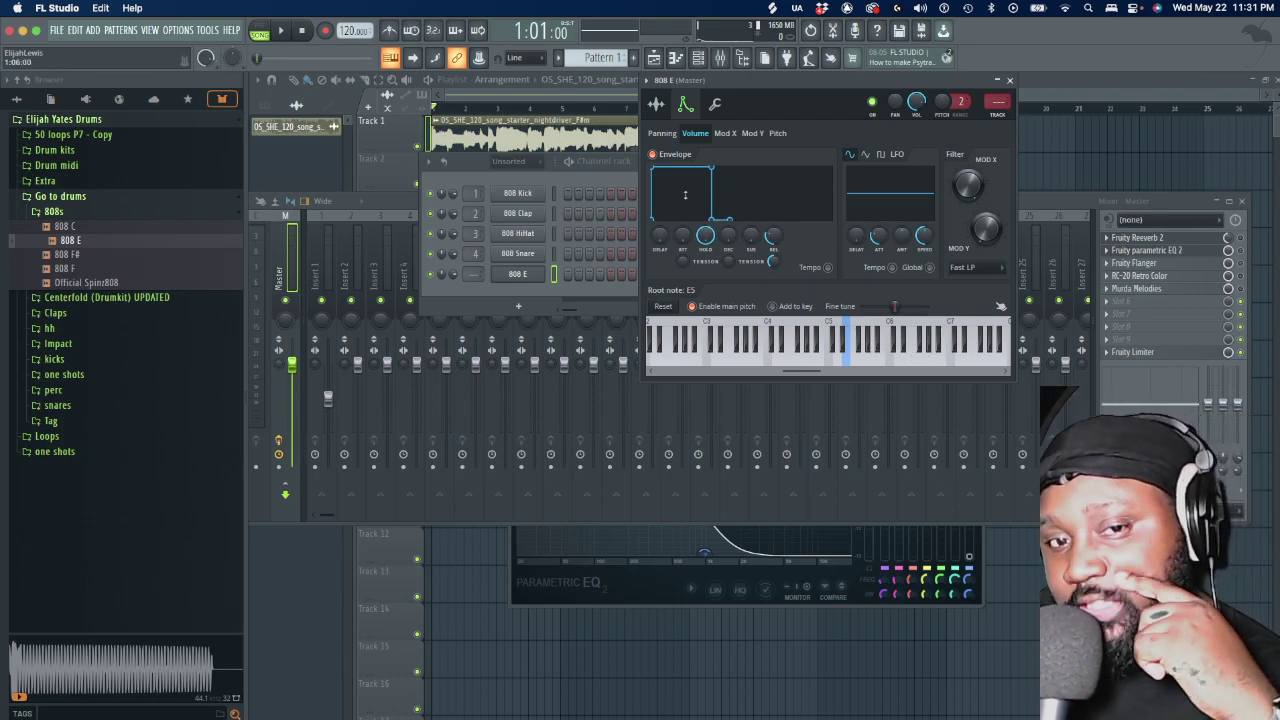
pyautogui.click(830, 360)
pyautogui.rightClick(830, 360)
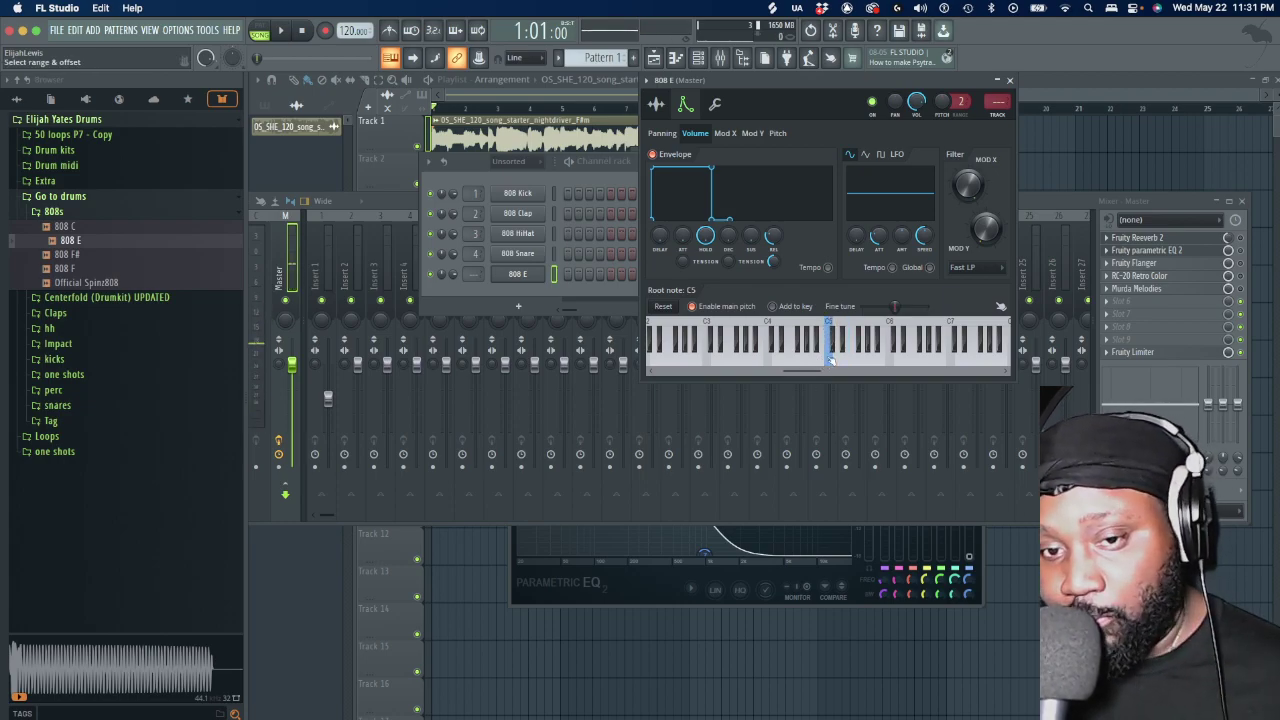
pyautogui.click(830, 360)
pyautogui.click(831, 360)
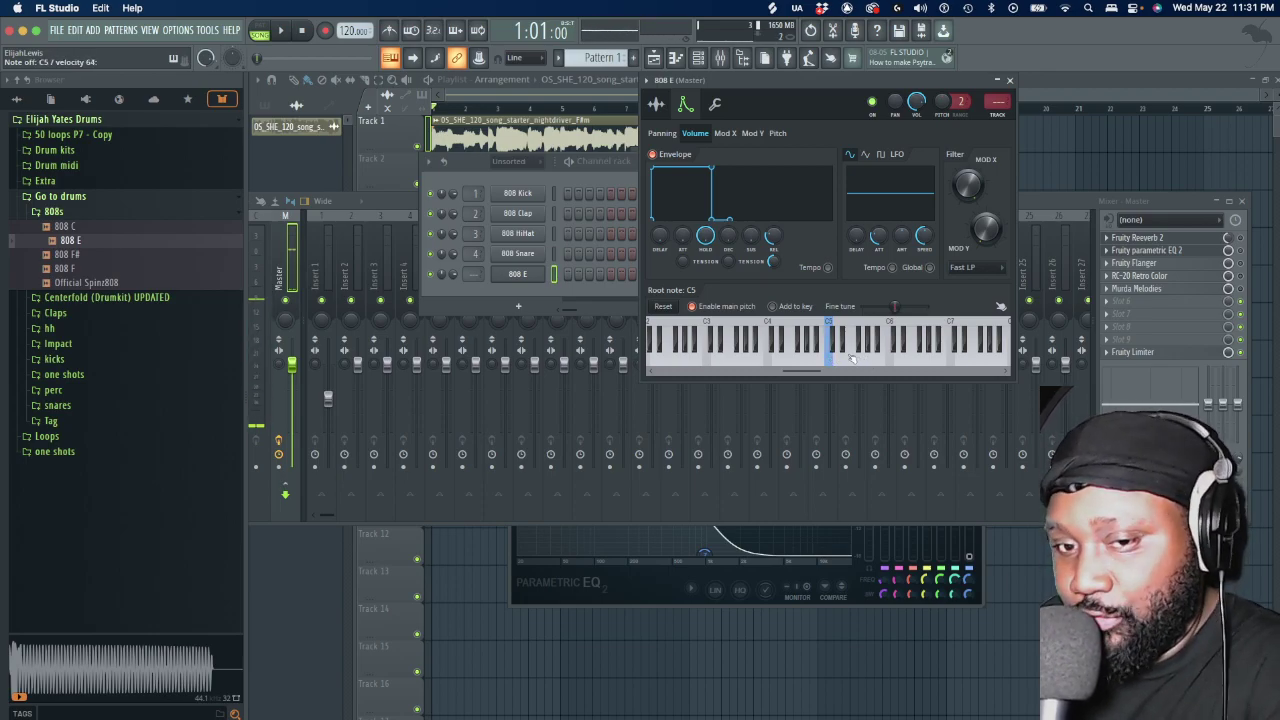
pyautogui.rightClick(848, 355)
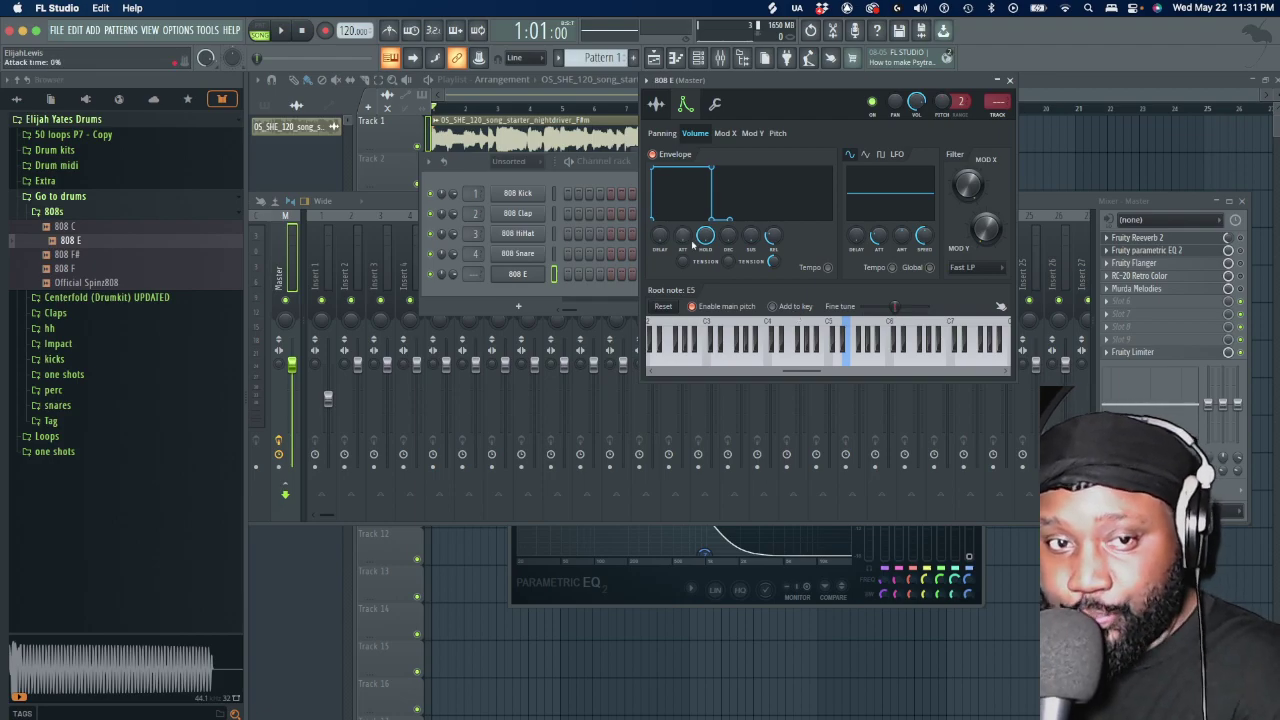
# In the 808 E channel's piano roll, draw a one-bar note on E5 at bar 1 and move it down to C5
pyautogui.rightClick(540, 275)
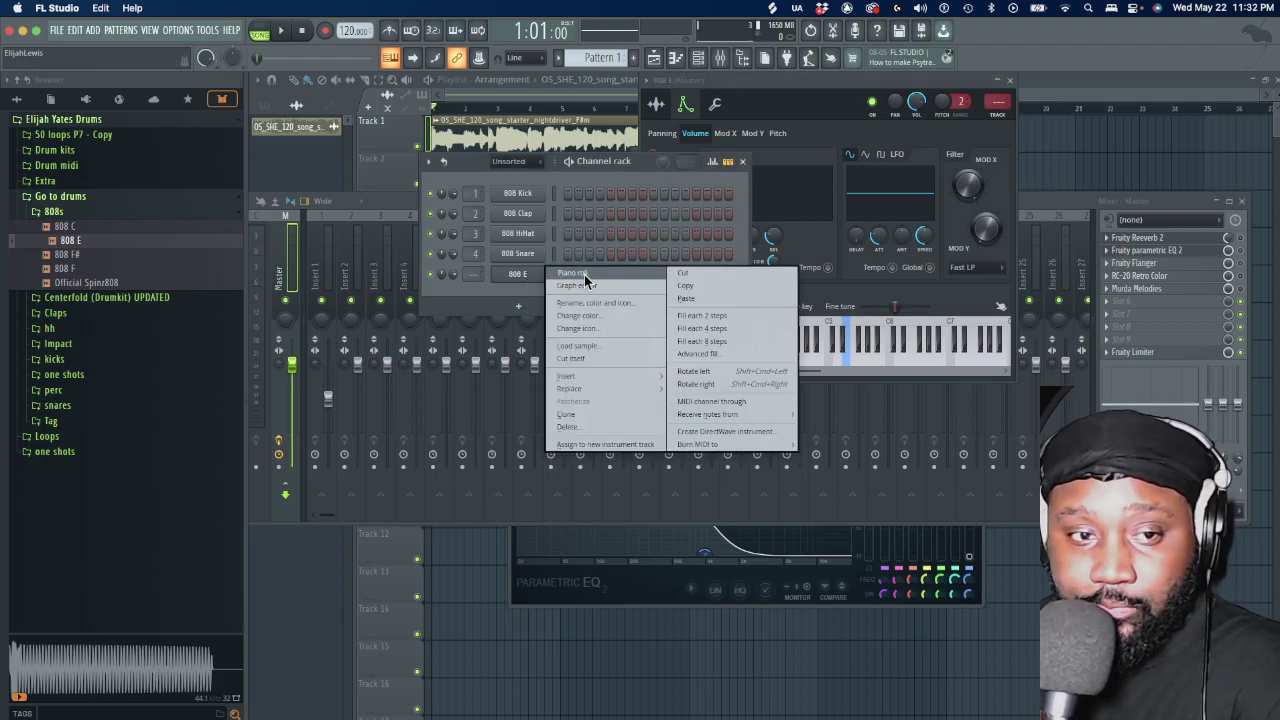
pyautogui.click(572, 273)
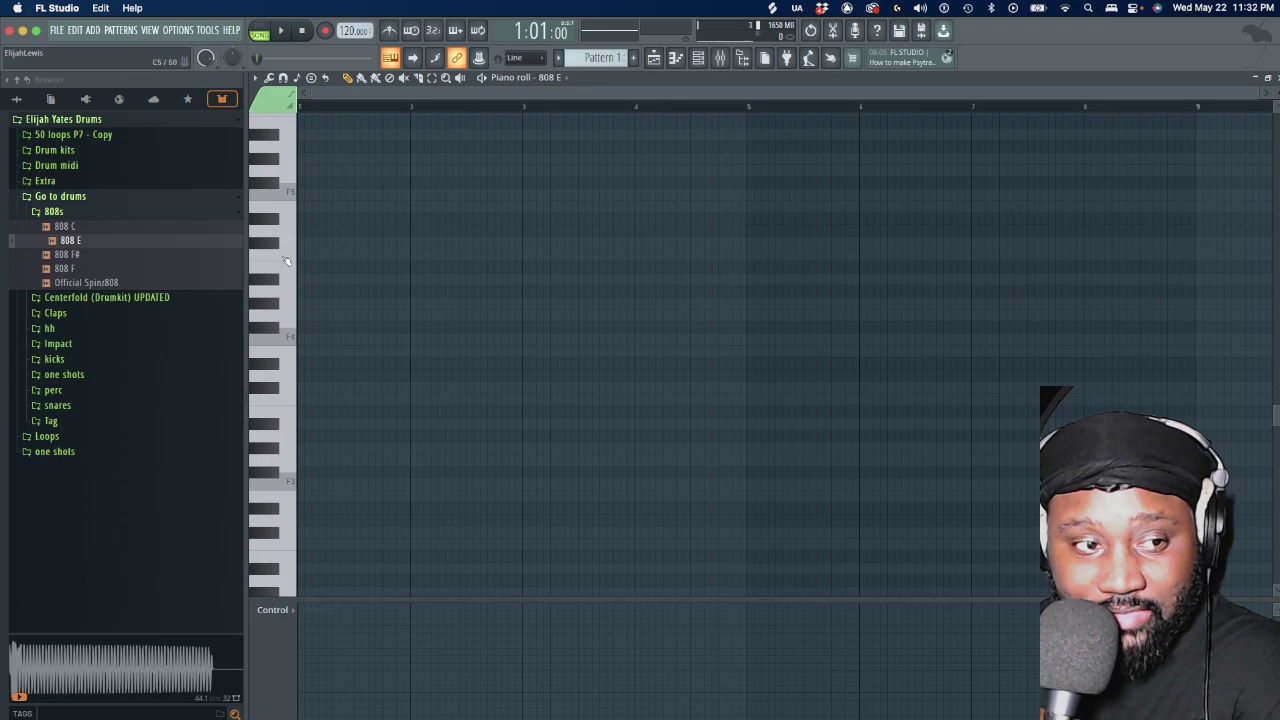
pyautogui.click(286, 215)
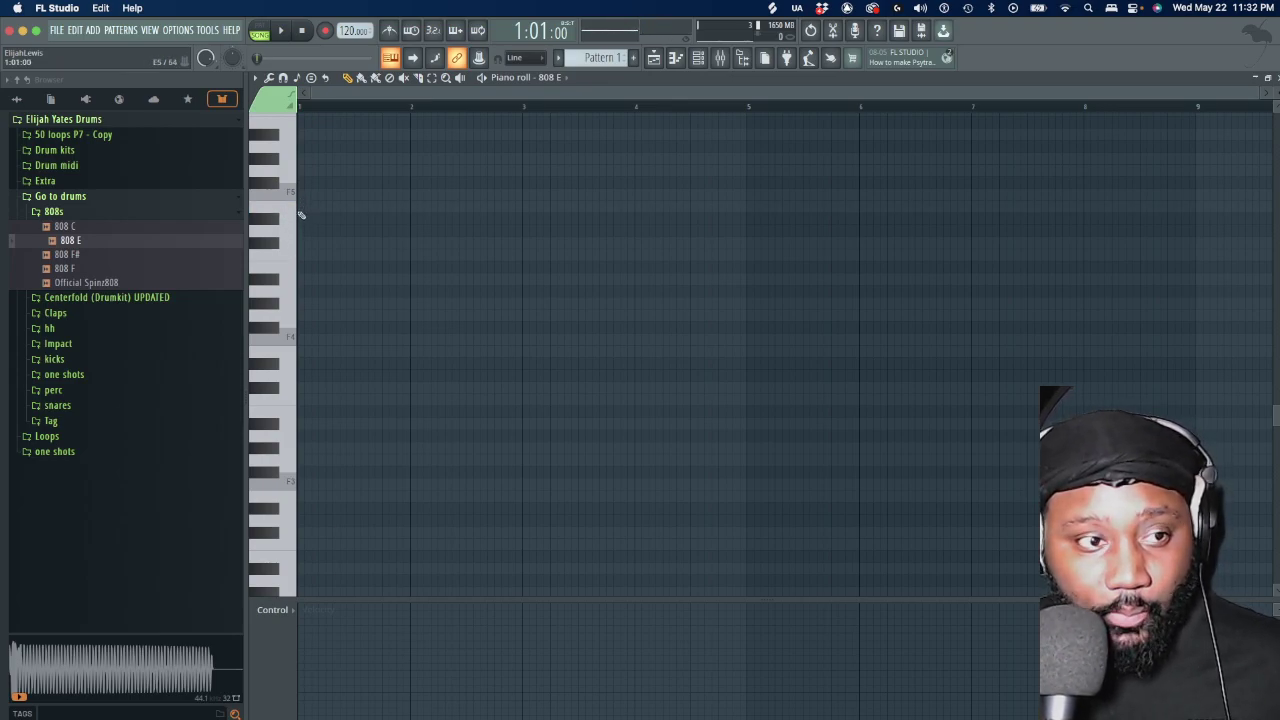
pyautogui.click(305, 207)
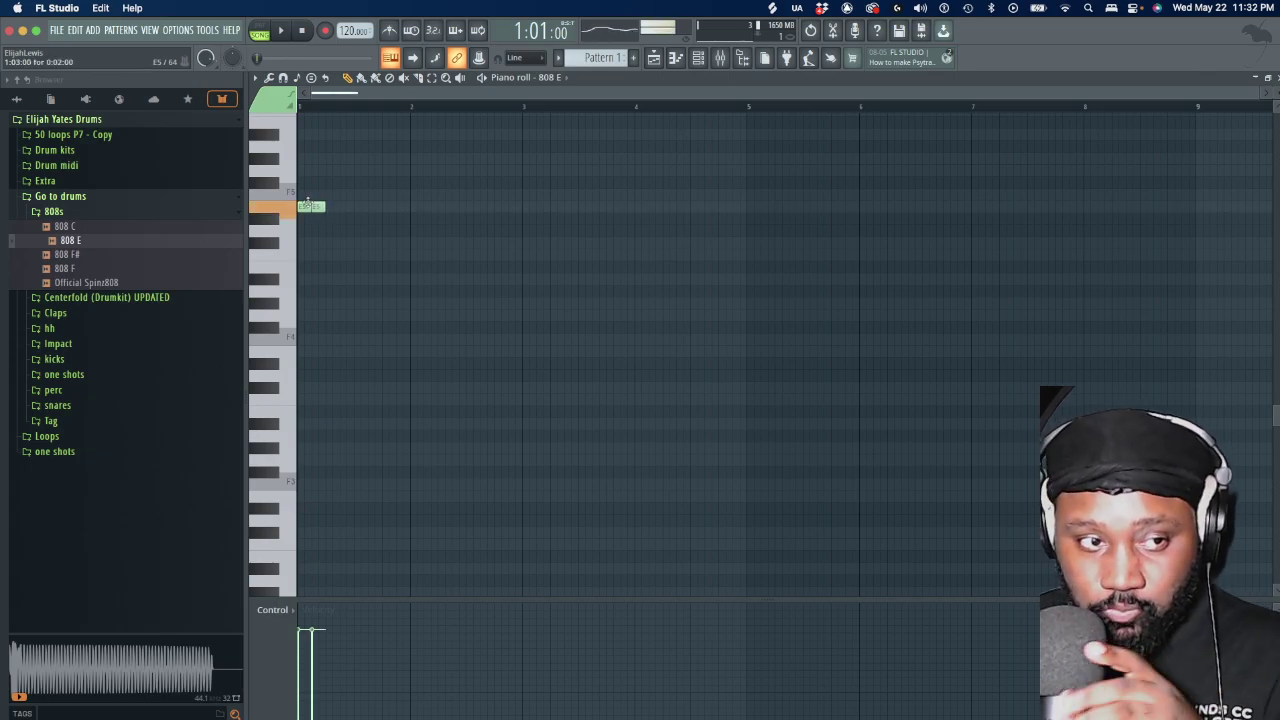
pyautogui.moveTo(312, 206); pyautogui.dragTo(407, 218)
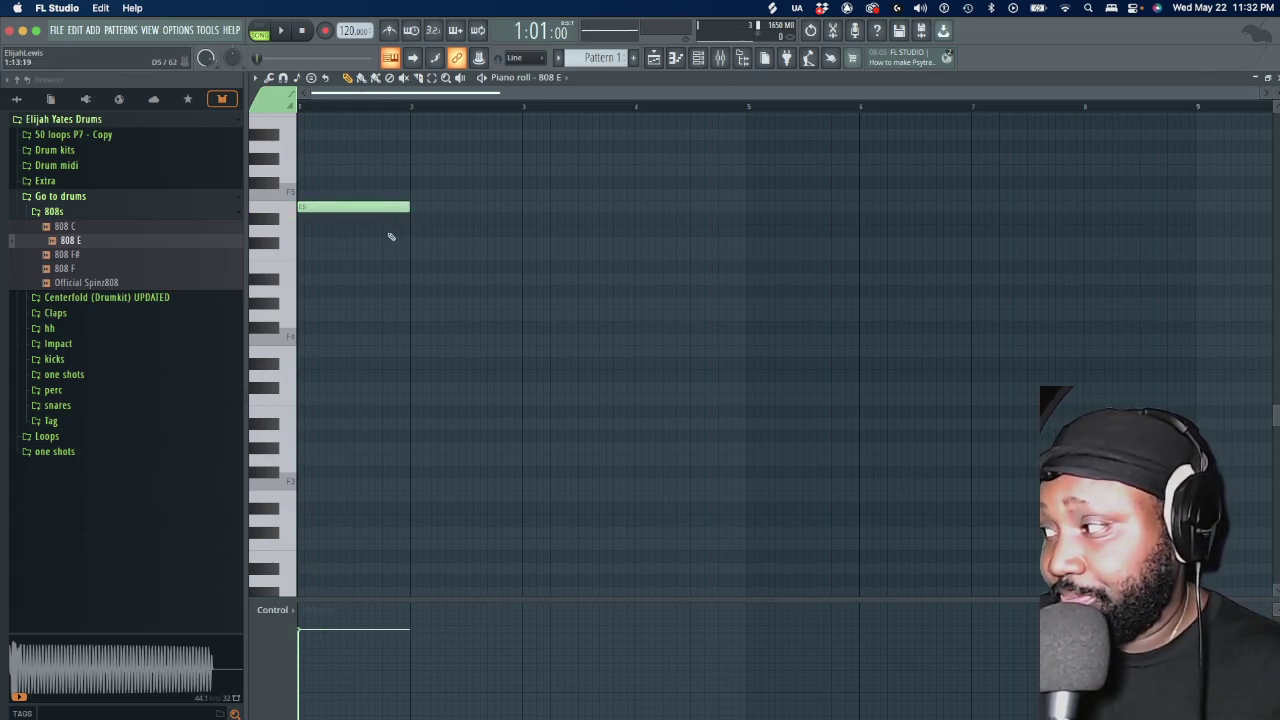
pyautogui.click(331, 206)
pyautogui.moveTo(331, 206); pyautogui.dragTo(329, 270)
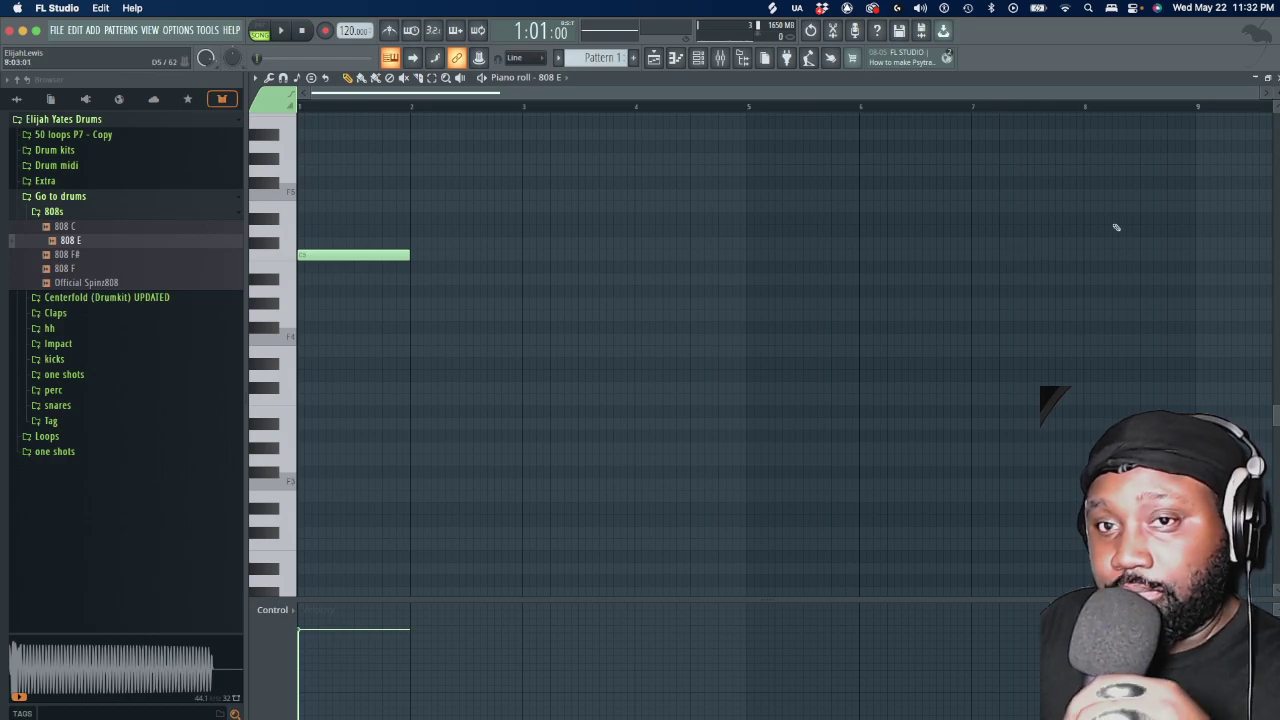
# Close the piano roll, 808 E settings, Channel rack and effect windows, and move the mixer away to clear the playlist
pyautogui.click(1267, 77)
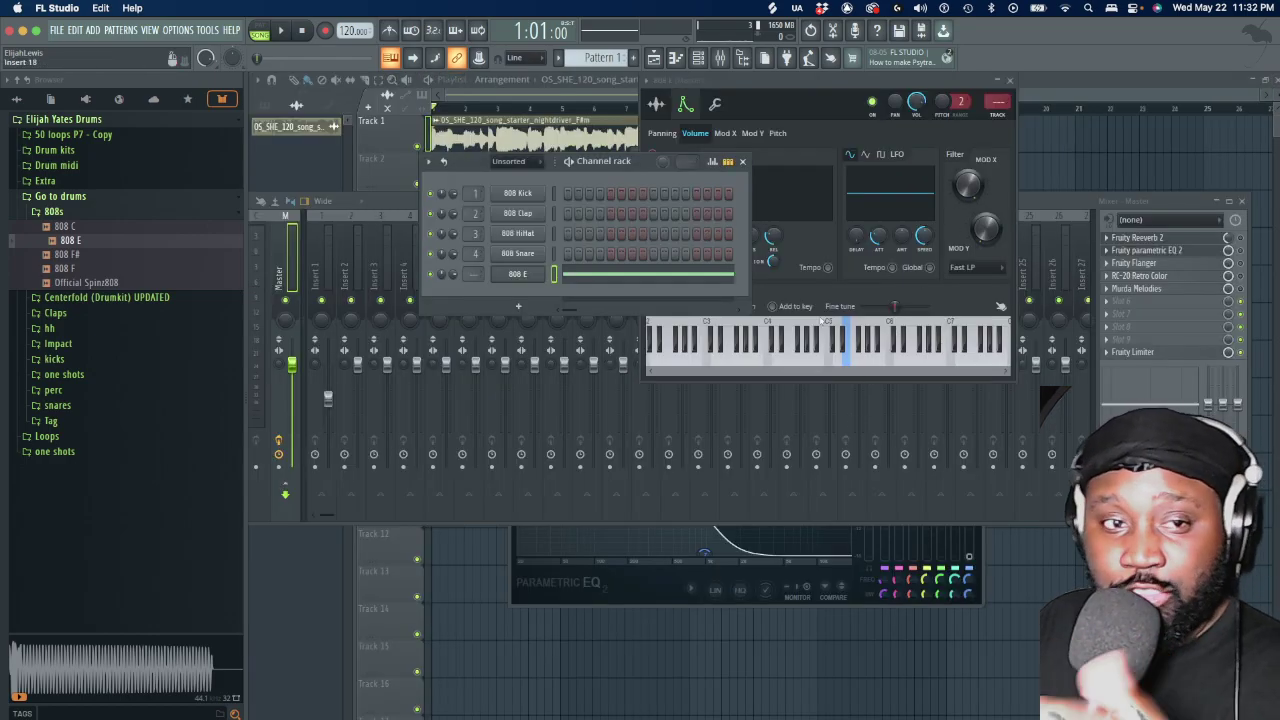
pyautogui.click(1010, 80)
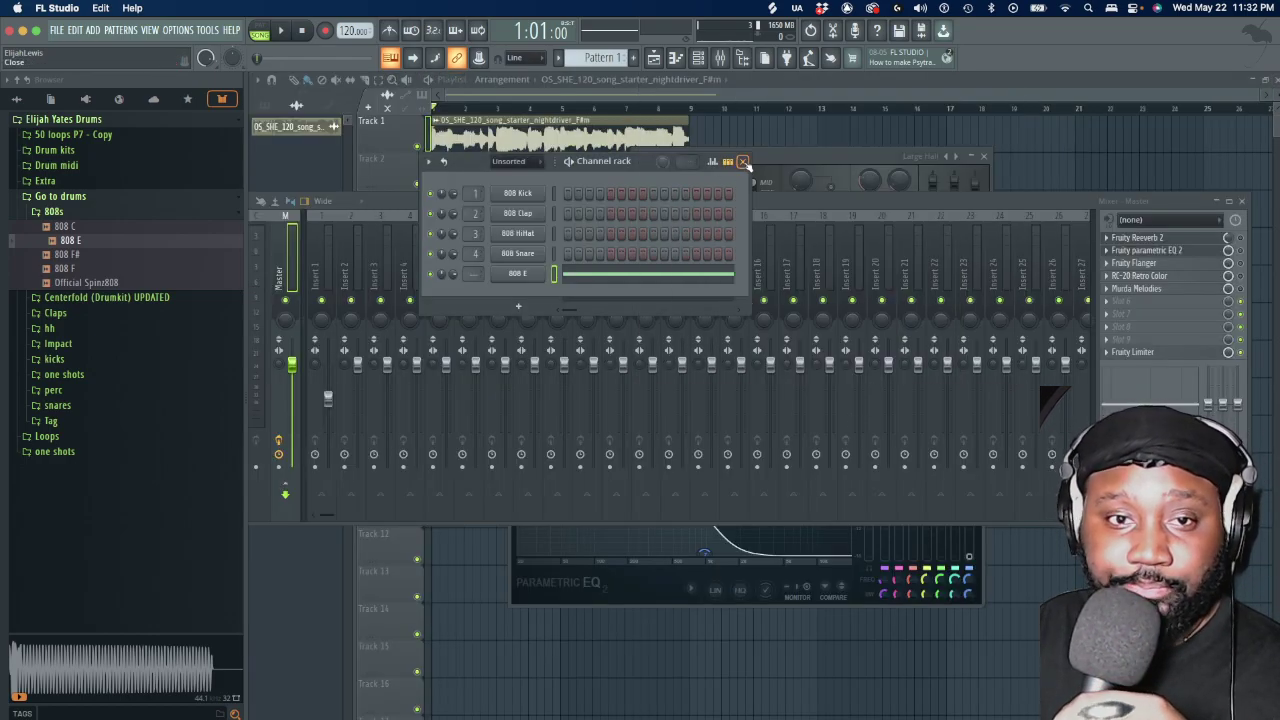
pyautogui.click(742, 161)
pyautogui.click(986, 157)
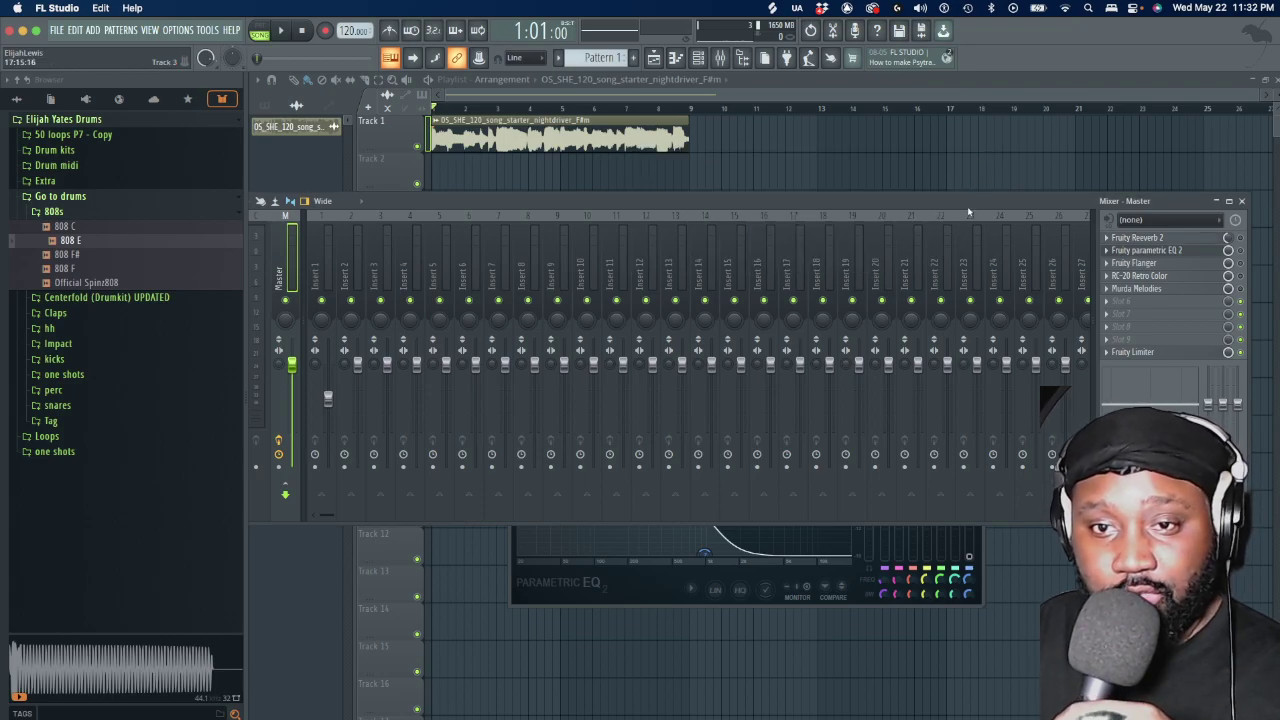
pyautogui.moveTo(968, 205); pyautogui.dragTo(918, 531)
pyautogui.click(970, 363)
pyautogui.click(976, 361)
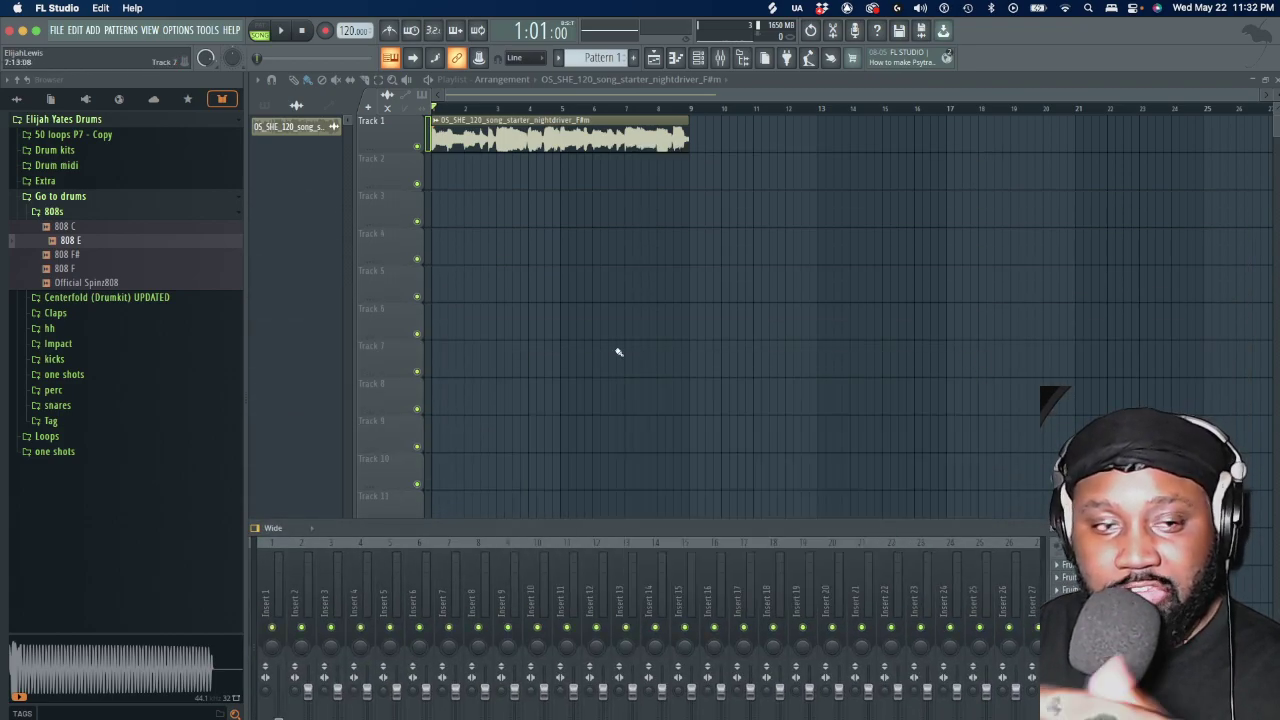
# Place the 808 E sample as an audio clip at the start of Track 3 and set its root note to E5
pyautogui.moveTo(94, 243); pyautogui.dragTo(440, 203)
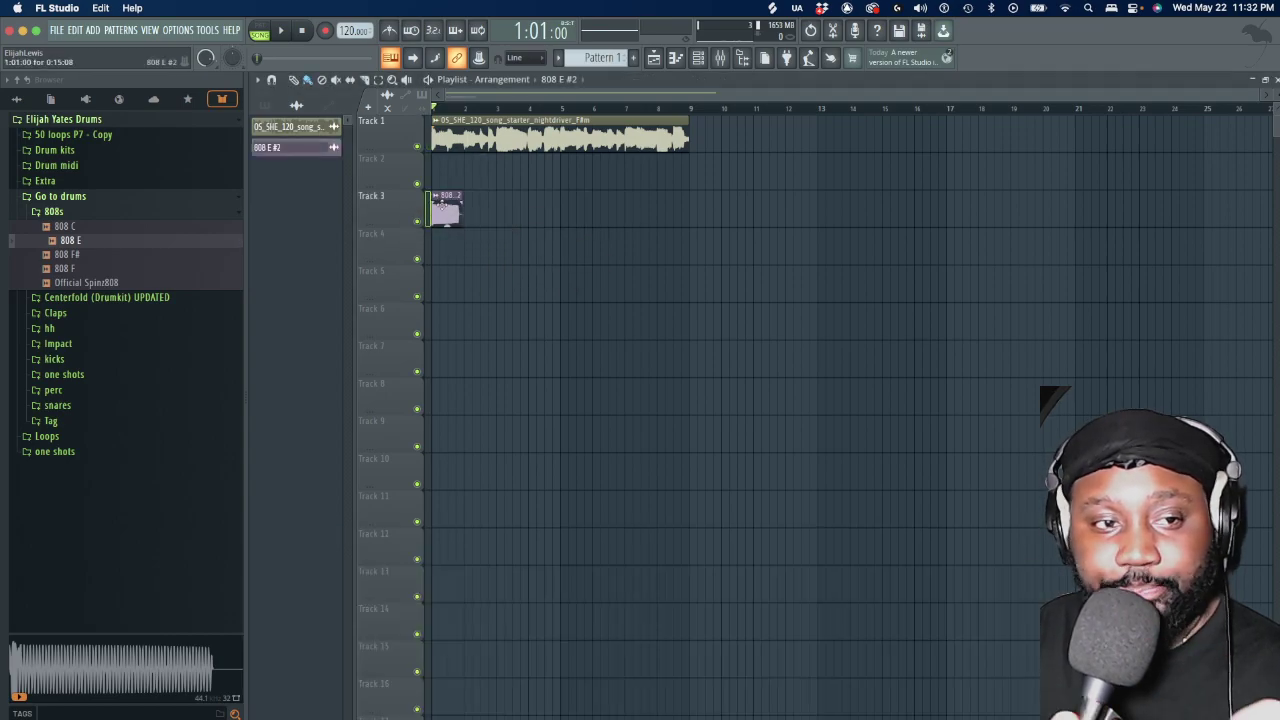
pyautogui.doubleClick(440, 208)
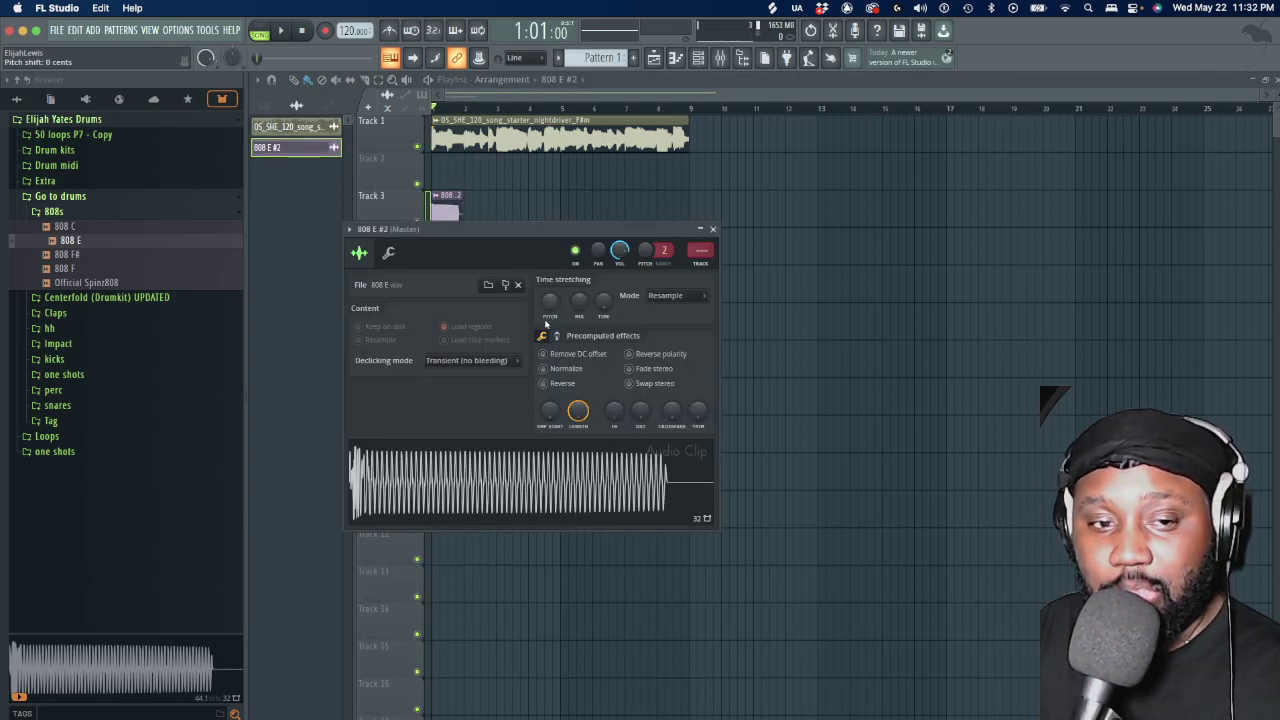
pyautogui.click(388, 253)
pyautogui.moveTo(452, 232); pyautogui.dragTo(645, 205)
pyautogui.click(742, 476)
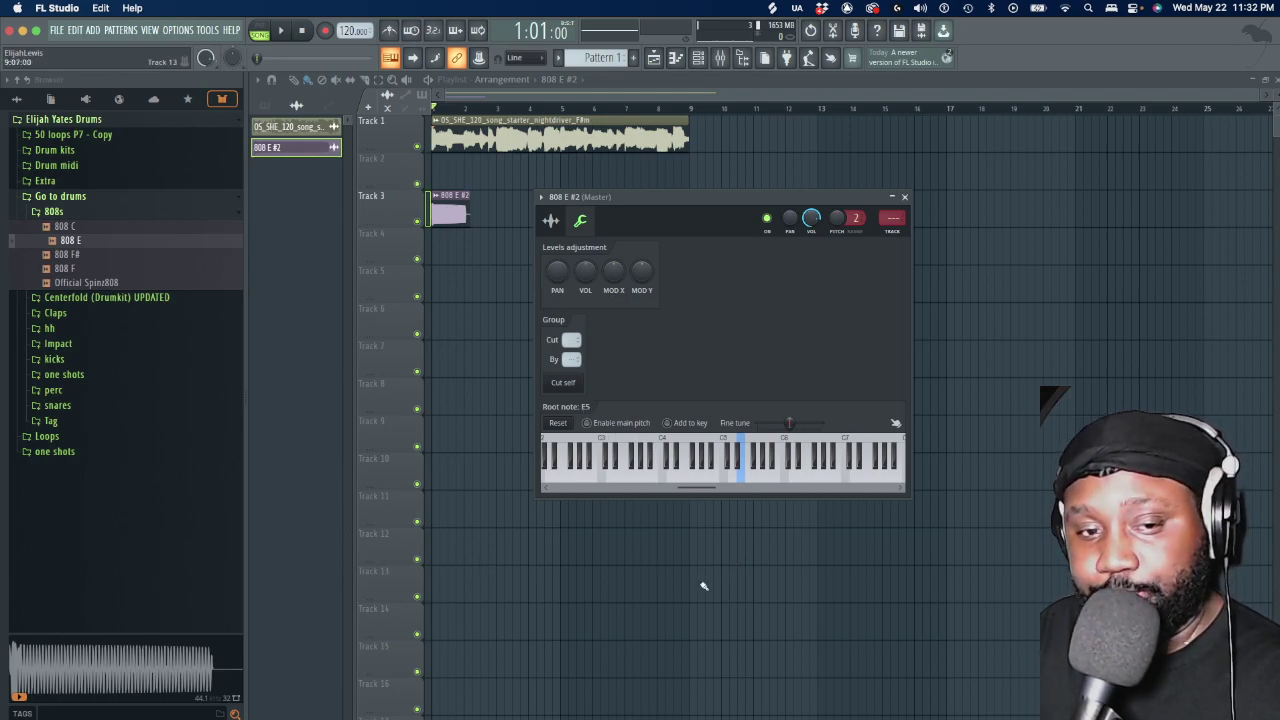
# Enable main pitch for the 808 E clip, leave Add to key off, and set its Cut and By groups to 1
pyautogui.click(667, 423)
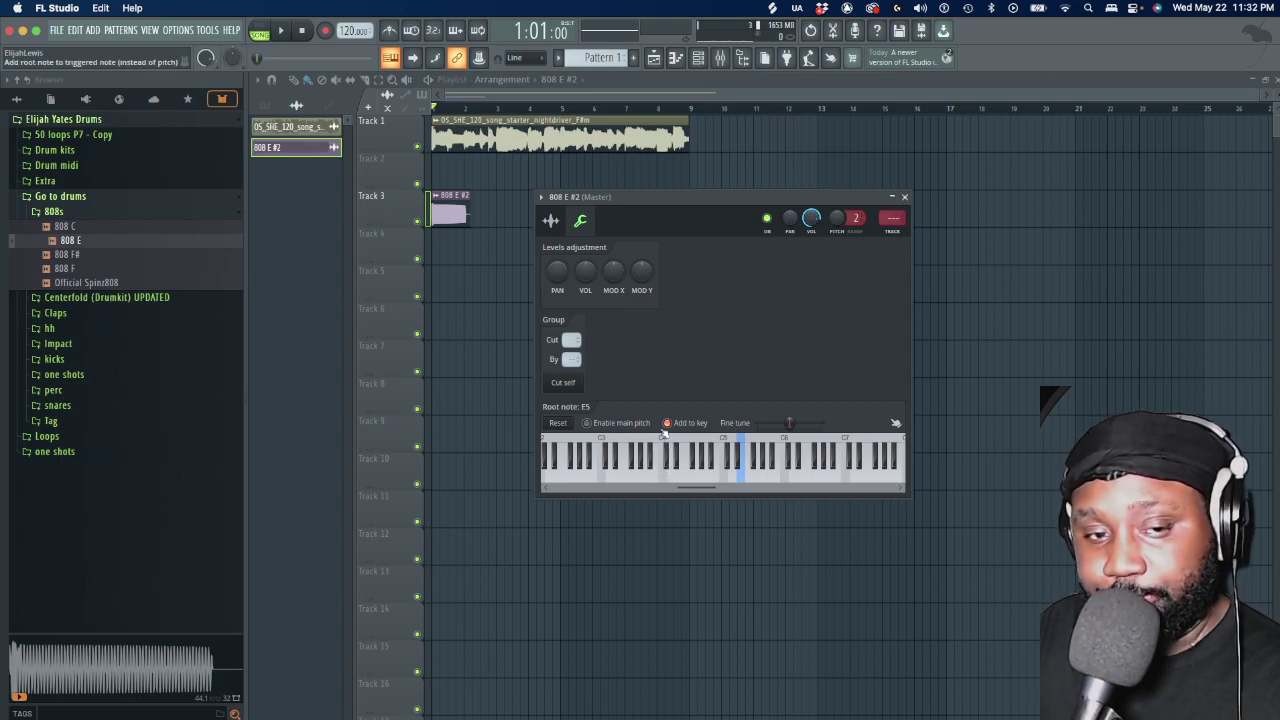
pyautogui.click(667, 423)
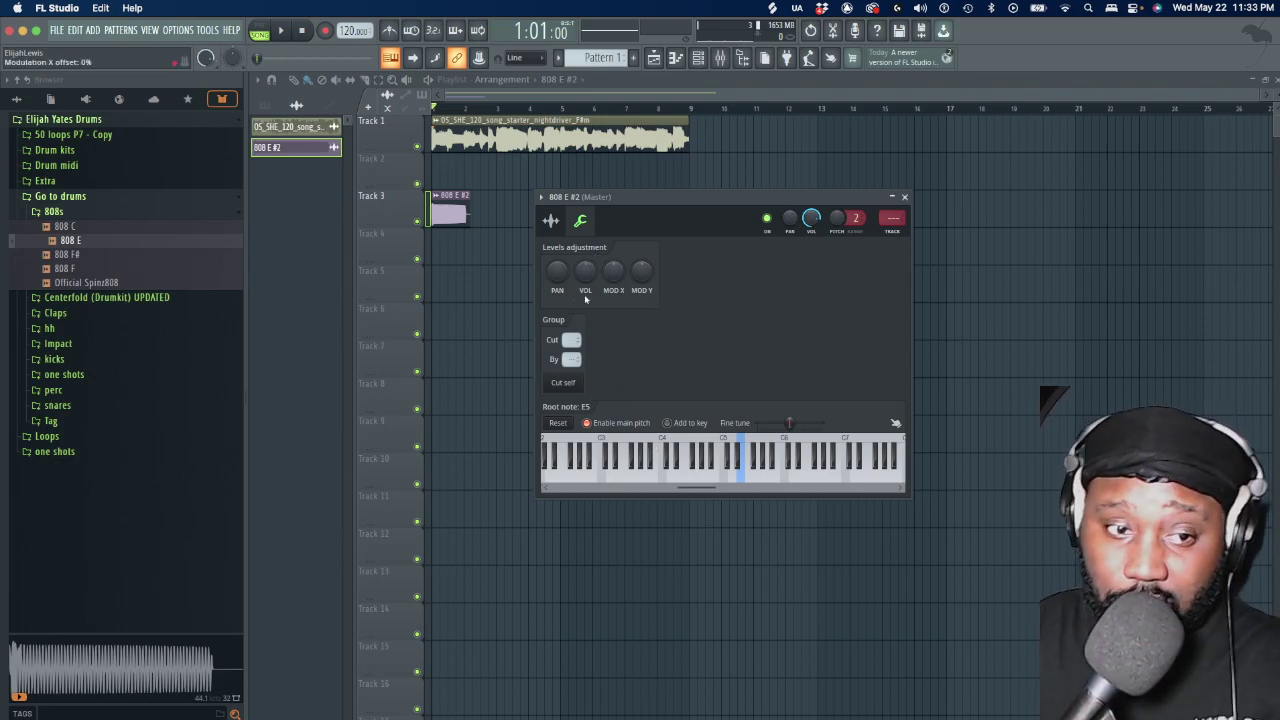
pyautogui.scroll(1, 570, 340)
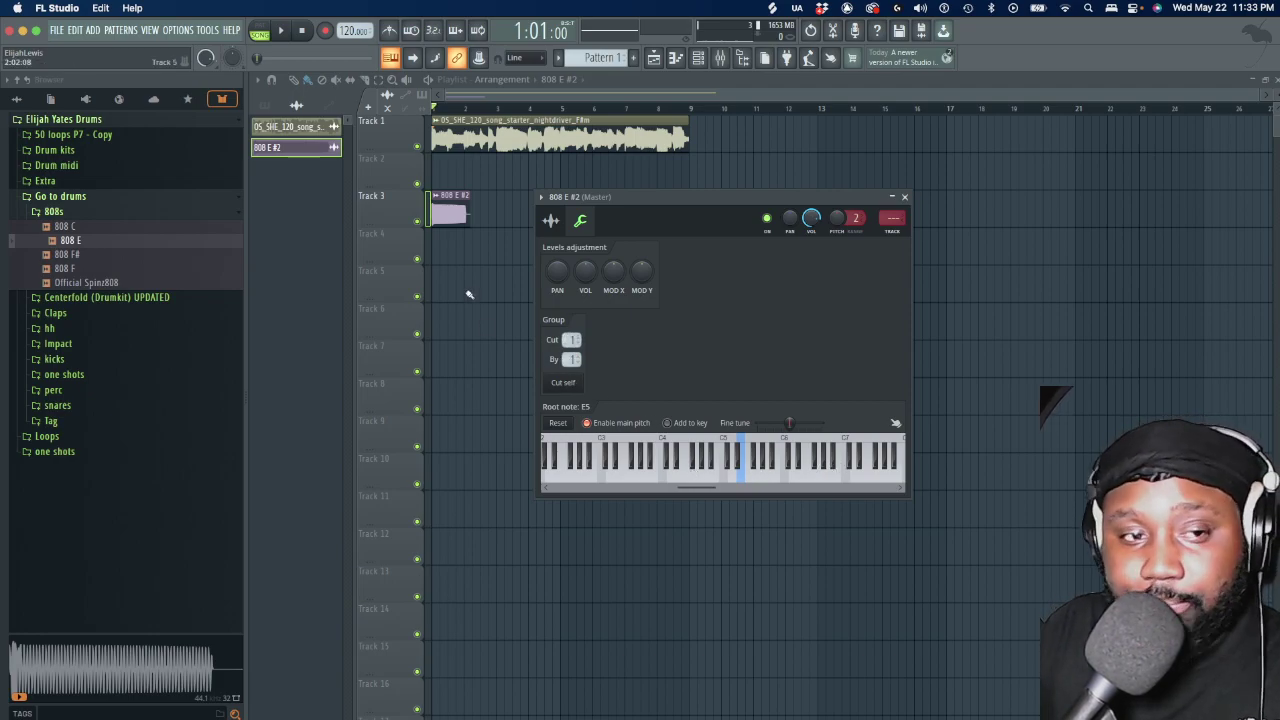
# Review the 808 E clip's settings, play the arrangement, delete the clip from Track 3 and stop playback
pyautogui.click(450, 211)
pyautogui.click(452, 211)
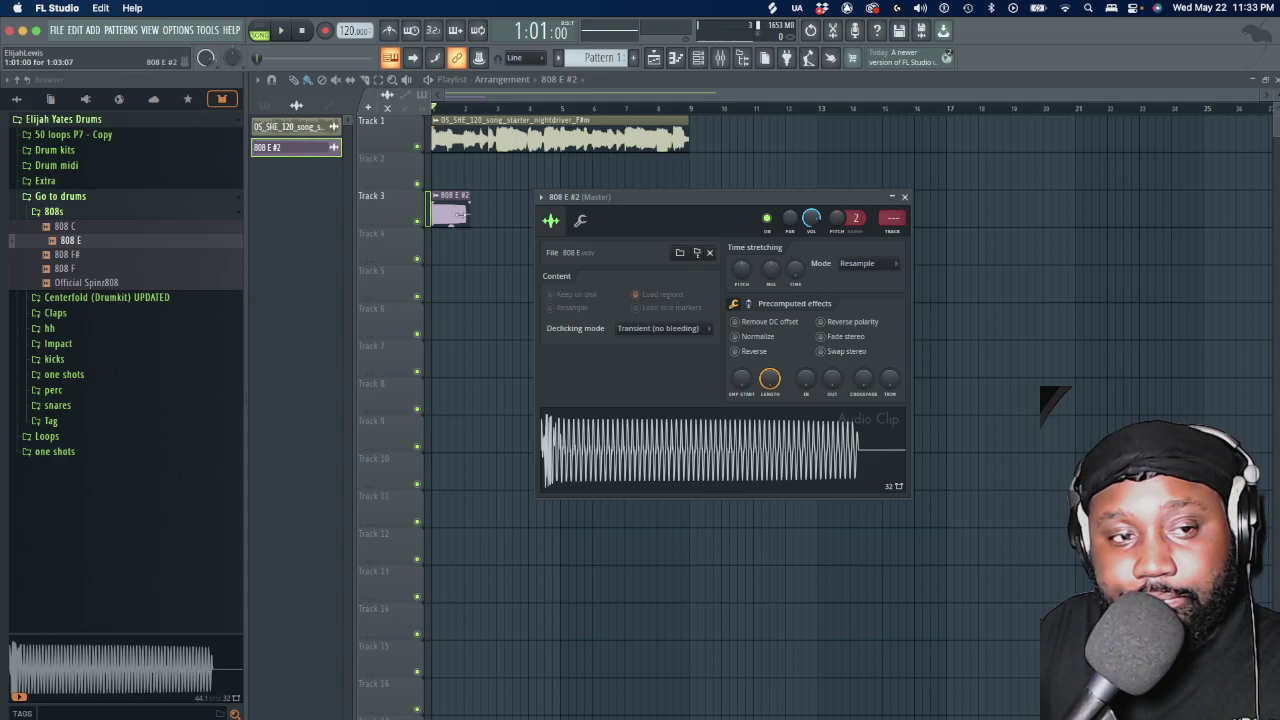
pyautogui.click(580, 221)
pyautogui.click(549, 222)
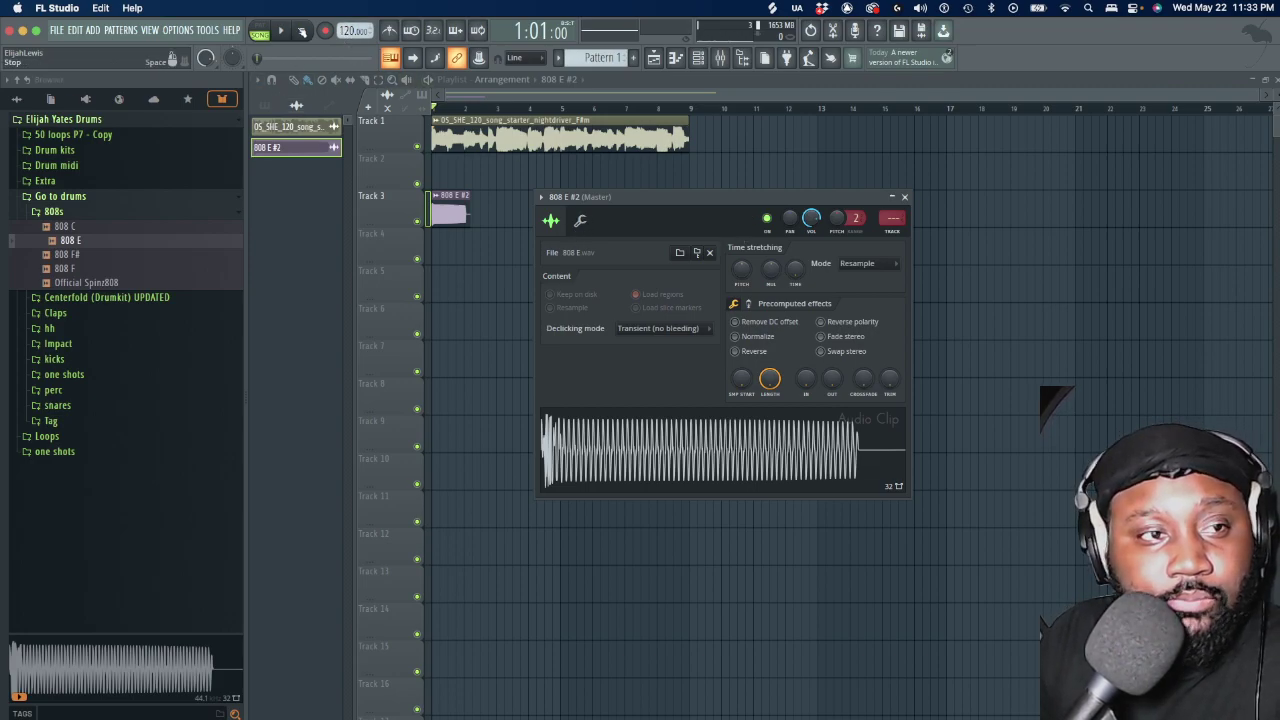
pyautogui.click(284, 33)
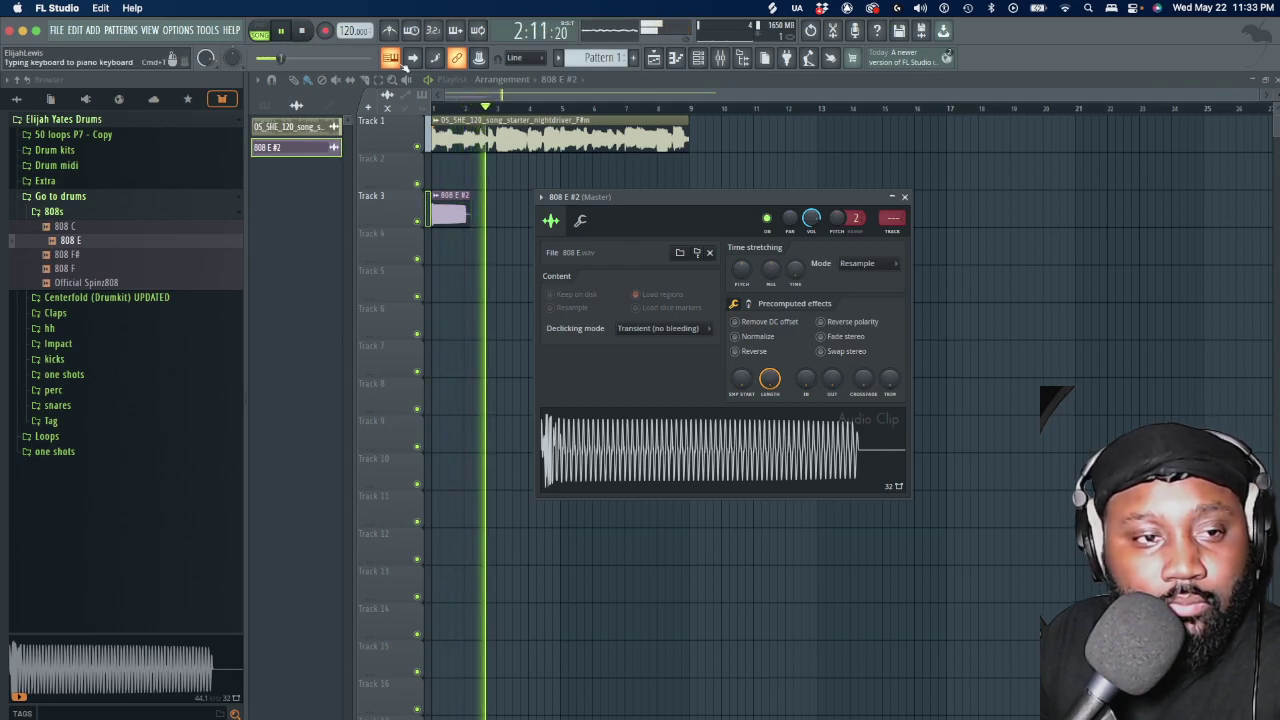
pyautogui.rightClick(455, 205)
pyautogui.click(308, 31)
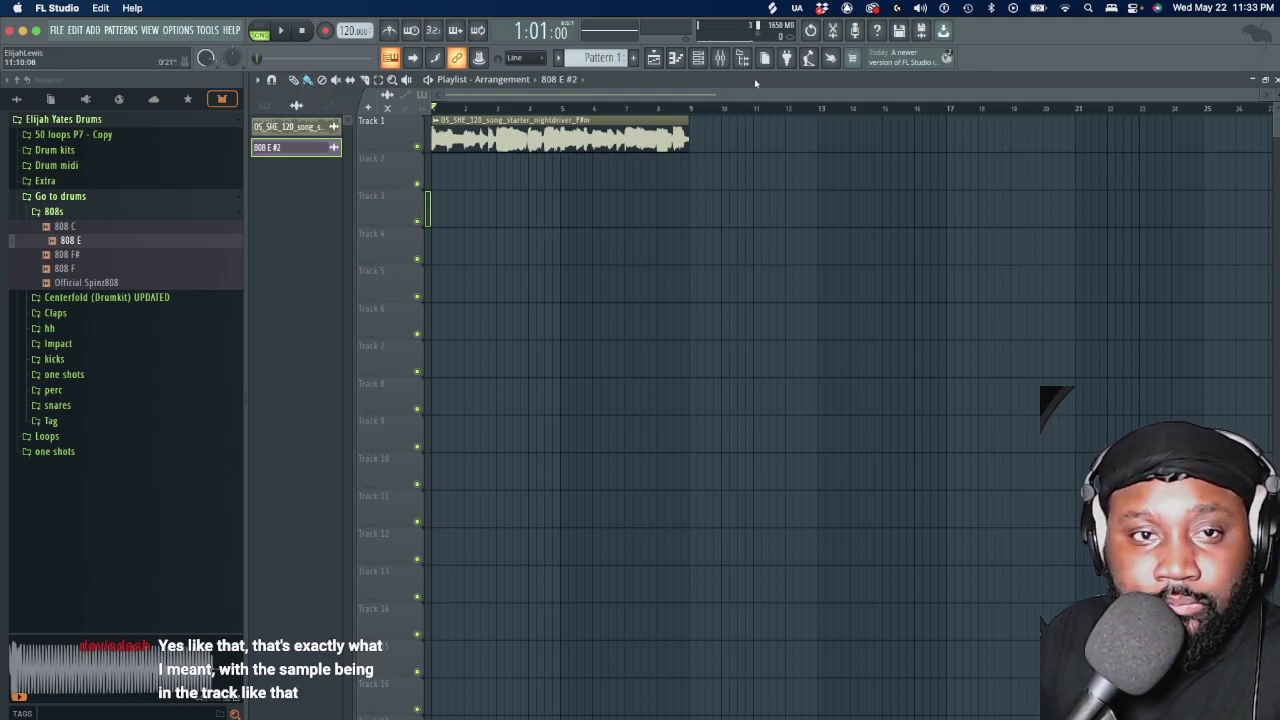
# Check the audio channels in the Channel rack, place 808 E #2 at the start of Track 3 and show its root note settings
pyautogui.click(698, 60)
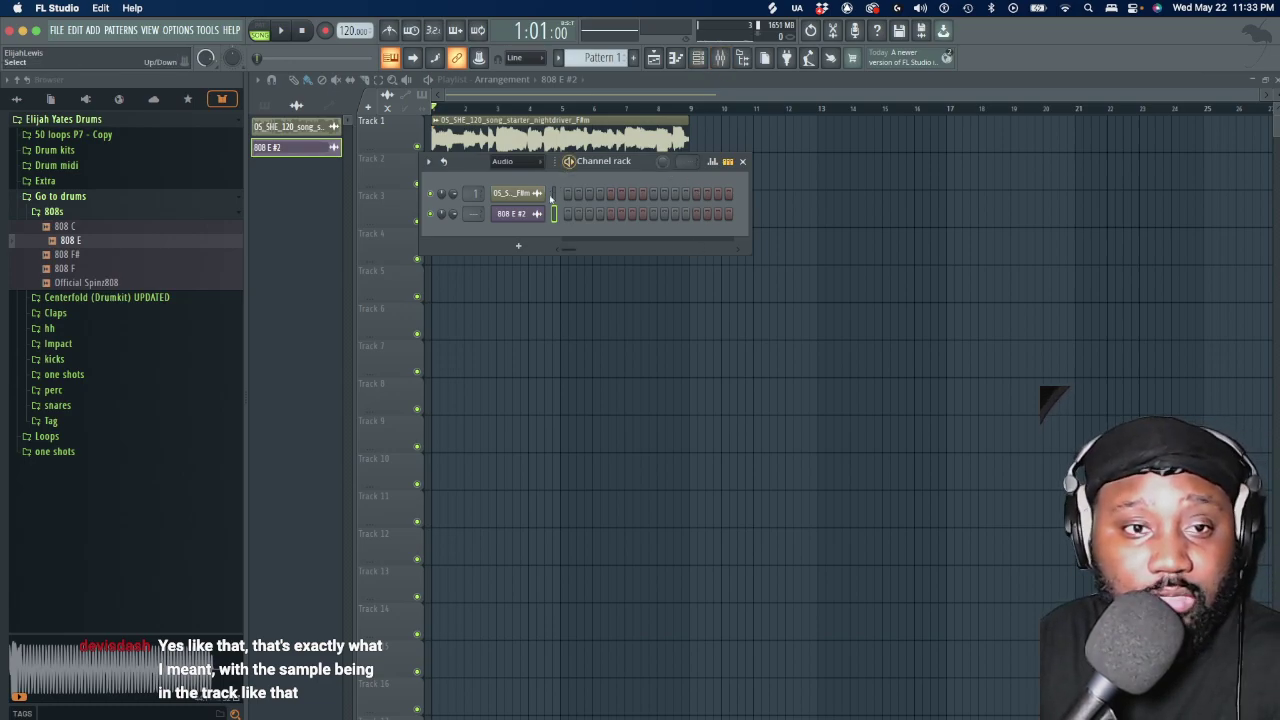
pyautogui.moveTo(470, 160); pyautogui.dragTo(646, 222)
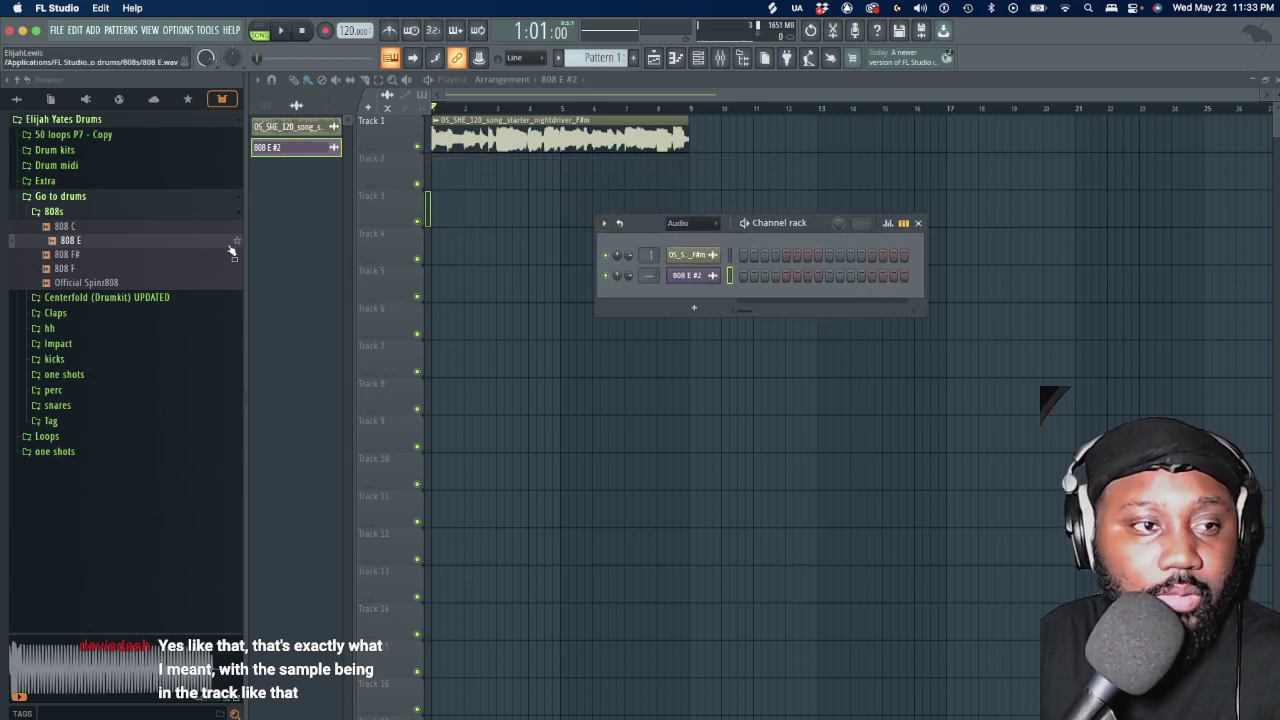
pyautogui.moveTo(290, 147); pyautogui.dragTo(442, 212)
pyautogui.doubleClick(445, 212)
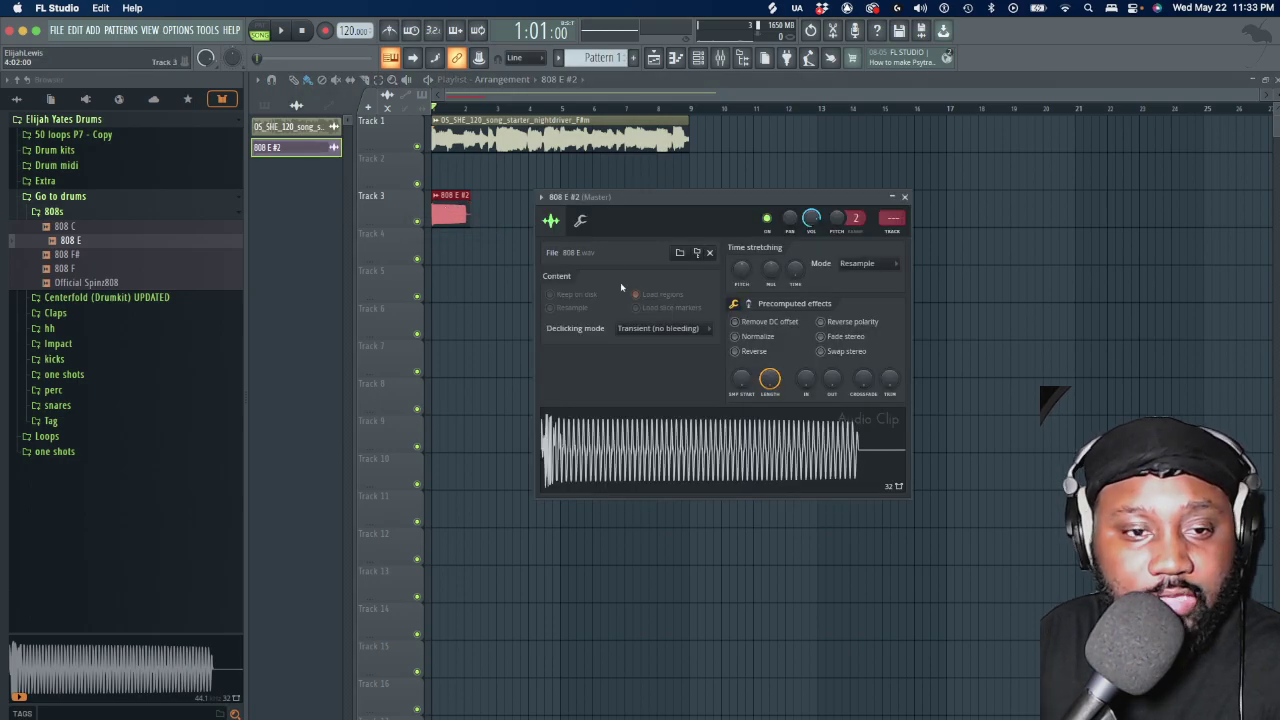
pyautogui.click(580, 220)
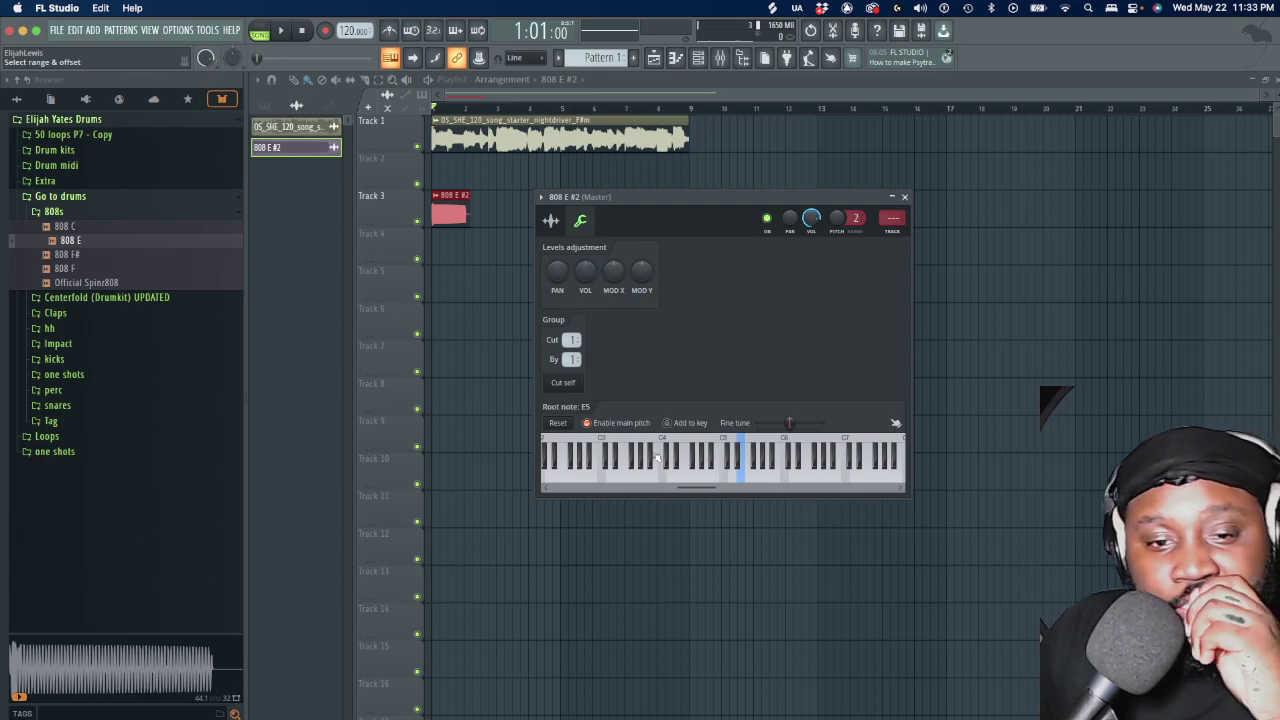
# Set the 808 E #2 root note to C5 and audition the arrangement
pyautogui.click(730, 482)
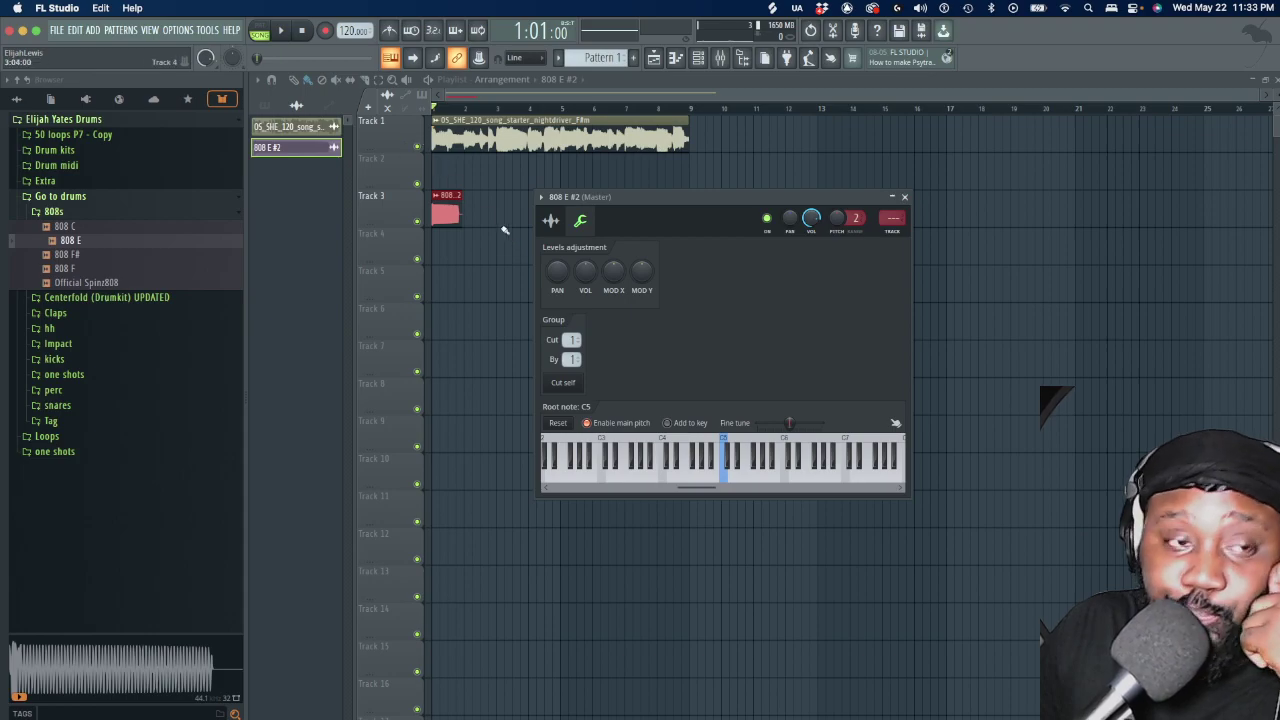
pyautogui.click(282, 31)
pyautogui.press('space')
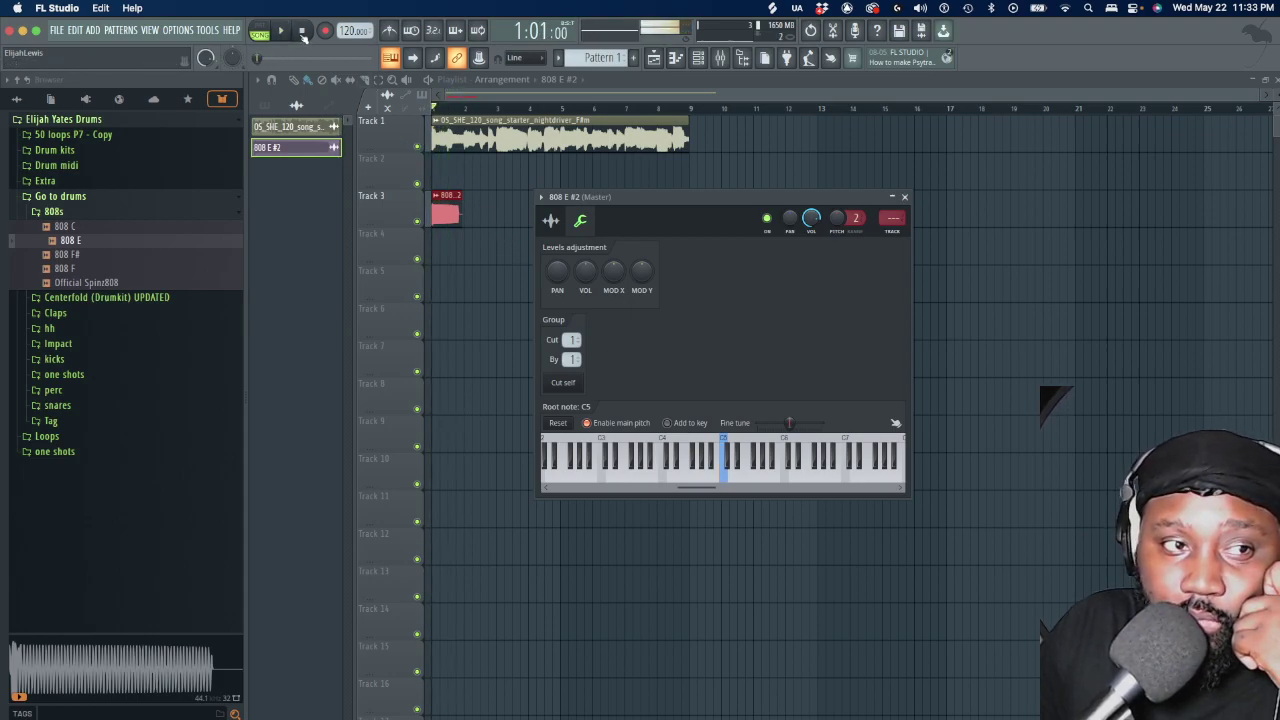
# Set the 808 E #2 root note to E5 and play the arrangement twice to check the pitch
pyautogui.click(742, 481)
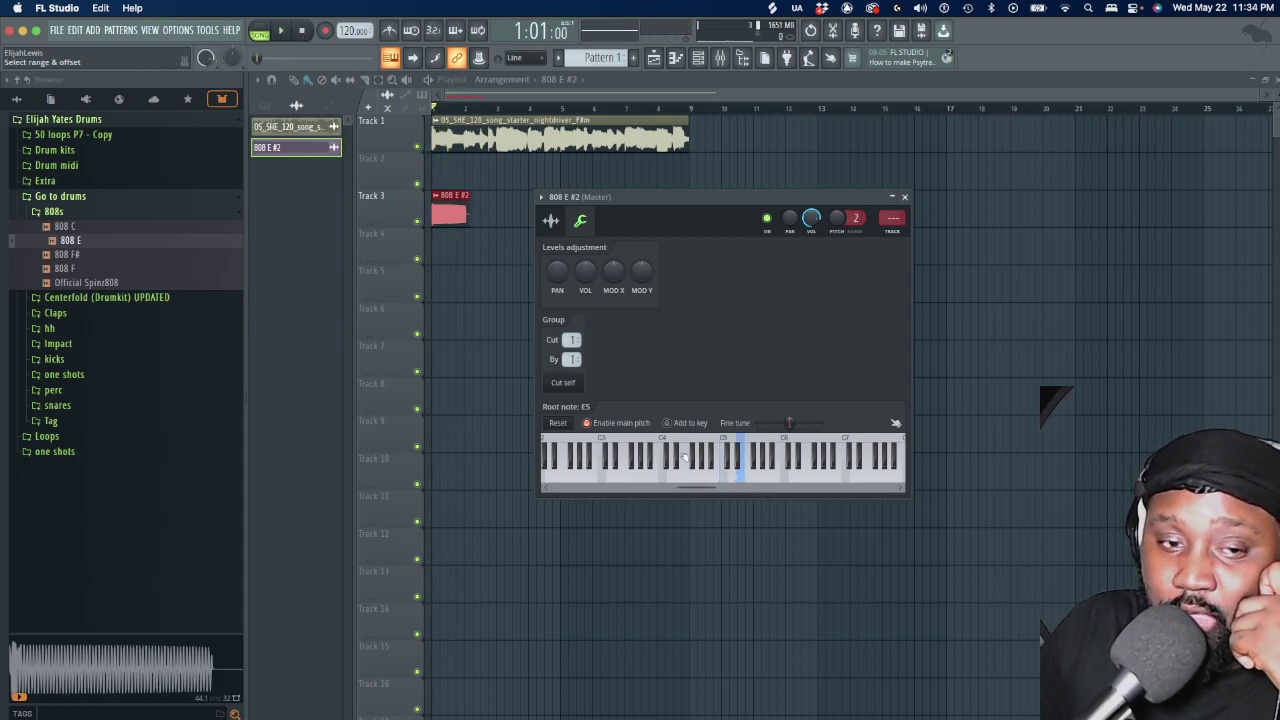
pyautogui.click(283, 31)
pyautogui.click(301, 31)
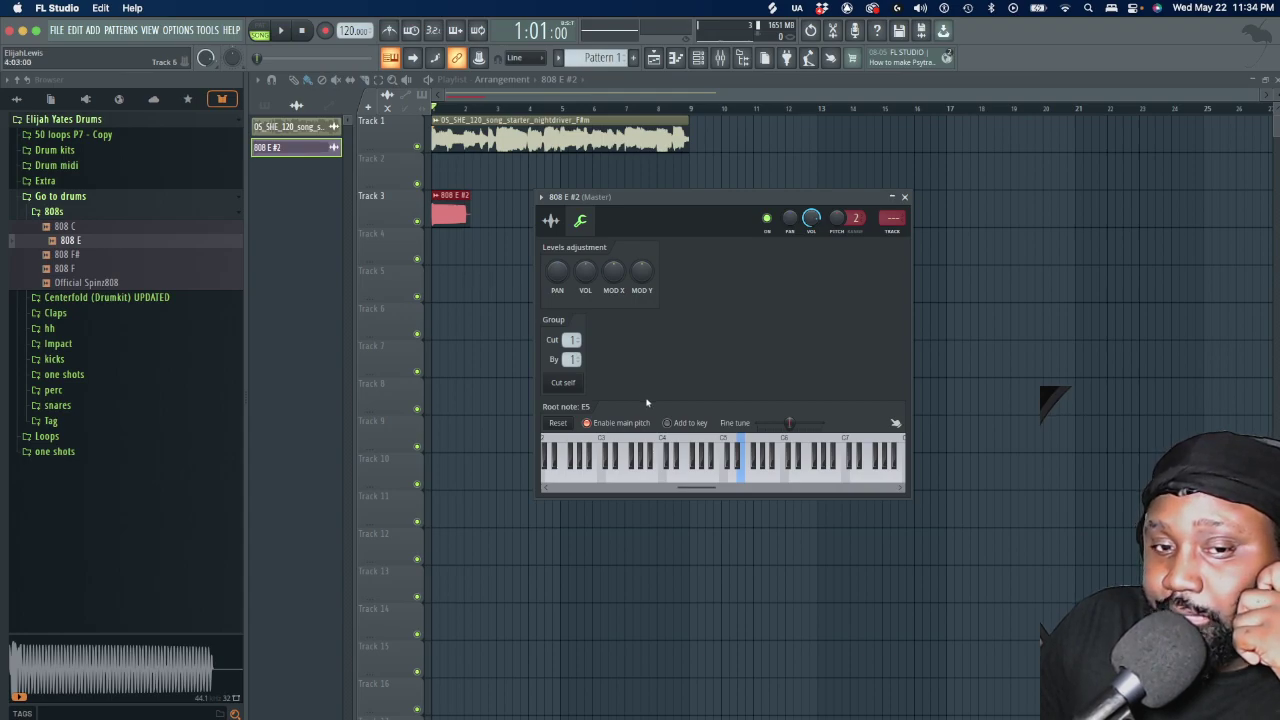
pyautogui.click(284, 31)
pyautogui.click(302, 31)
# Return the 808 E #2 root note to C5 and play the arrangement for comparison
pyautogui.rightClick(726, 478)
pyautogui.click(282, 31)
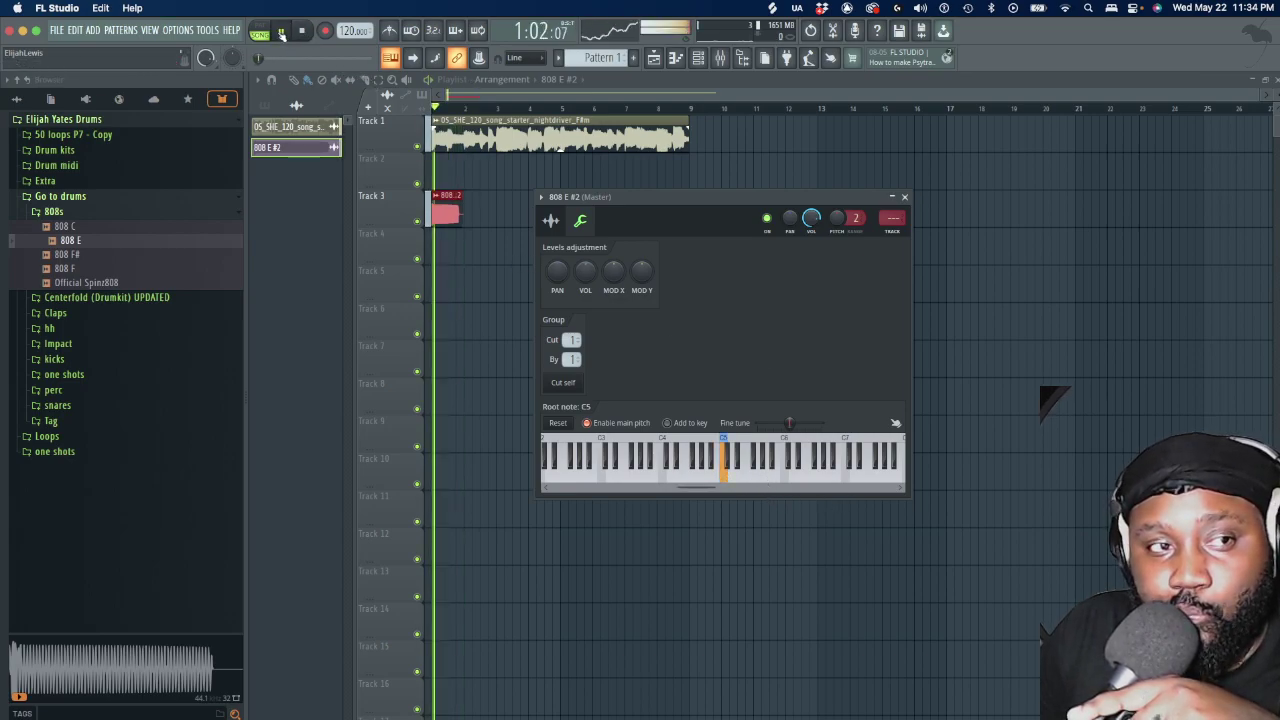
pyautogui.click(302, 31)
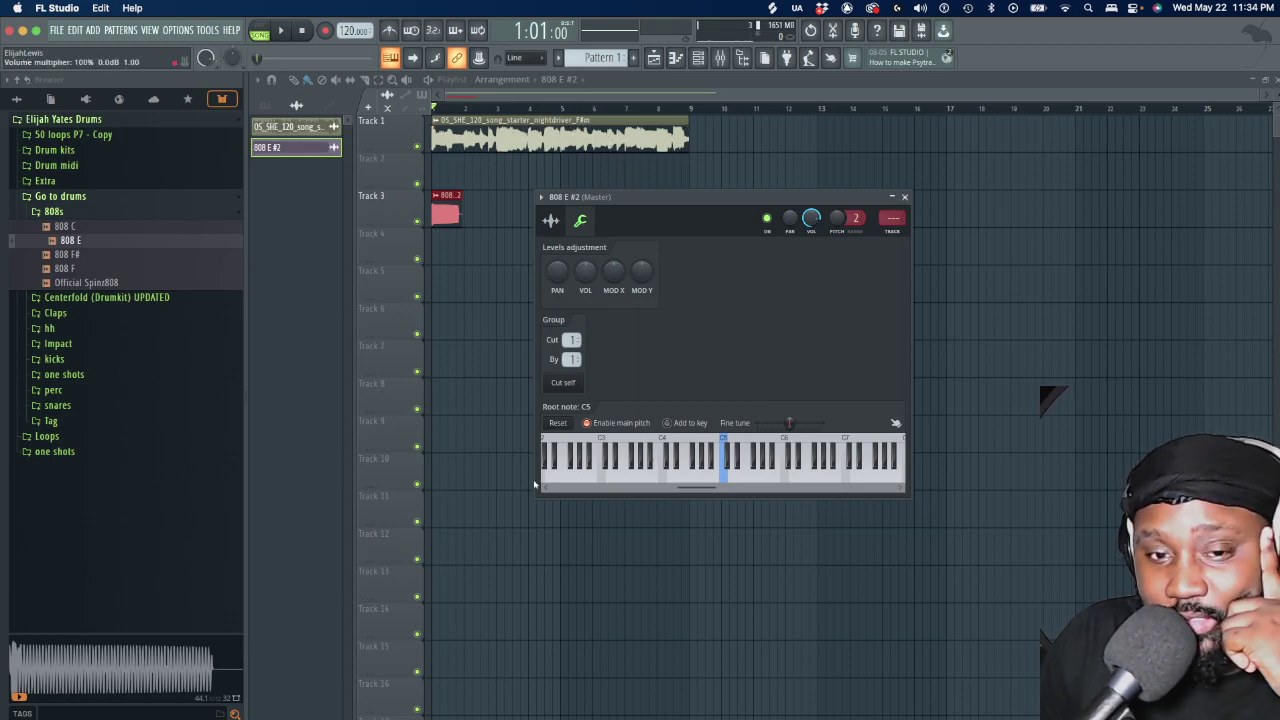
# Try root notes F#4 and F#3 on 808 E #2, playing the arrangement with each one
pyautogui.rightClick(693, 462)
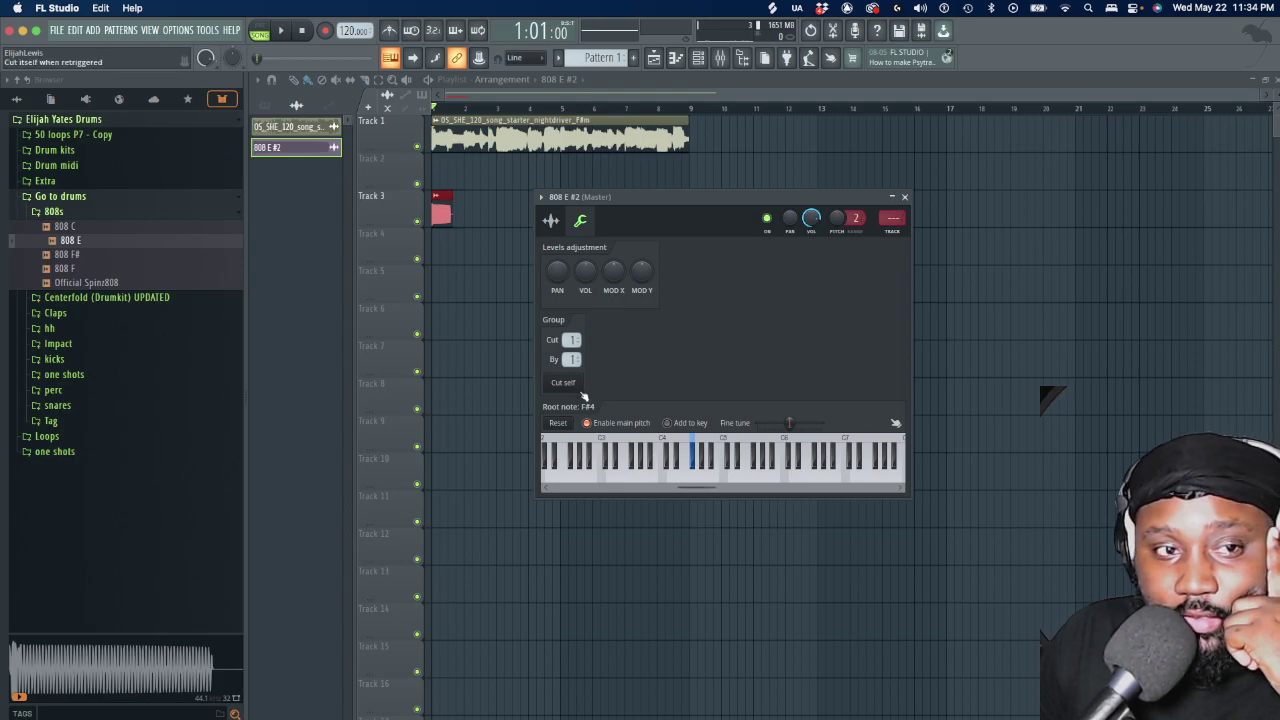
pyautogui.click(281, 31)
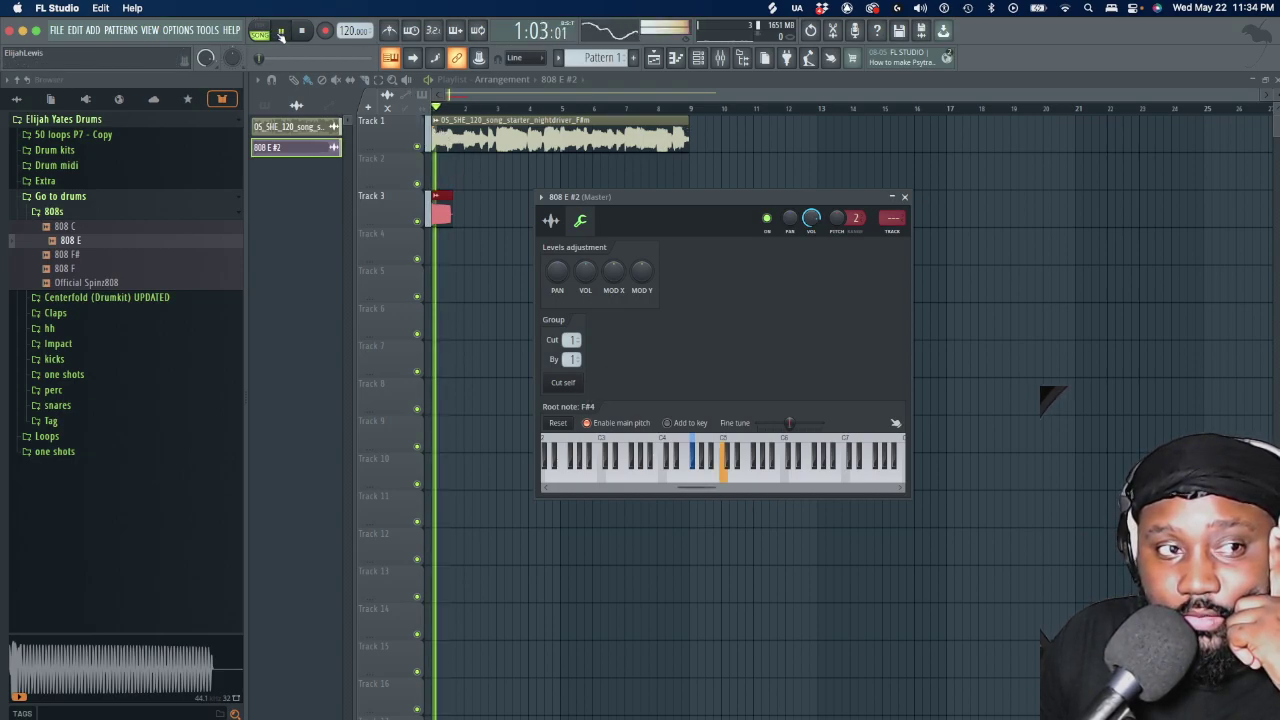
pyautogui.click(301, 31)
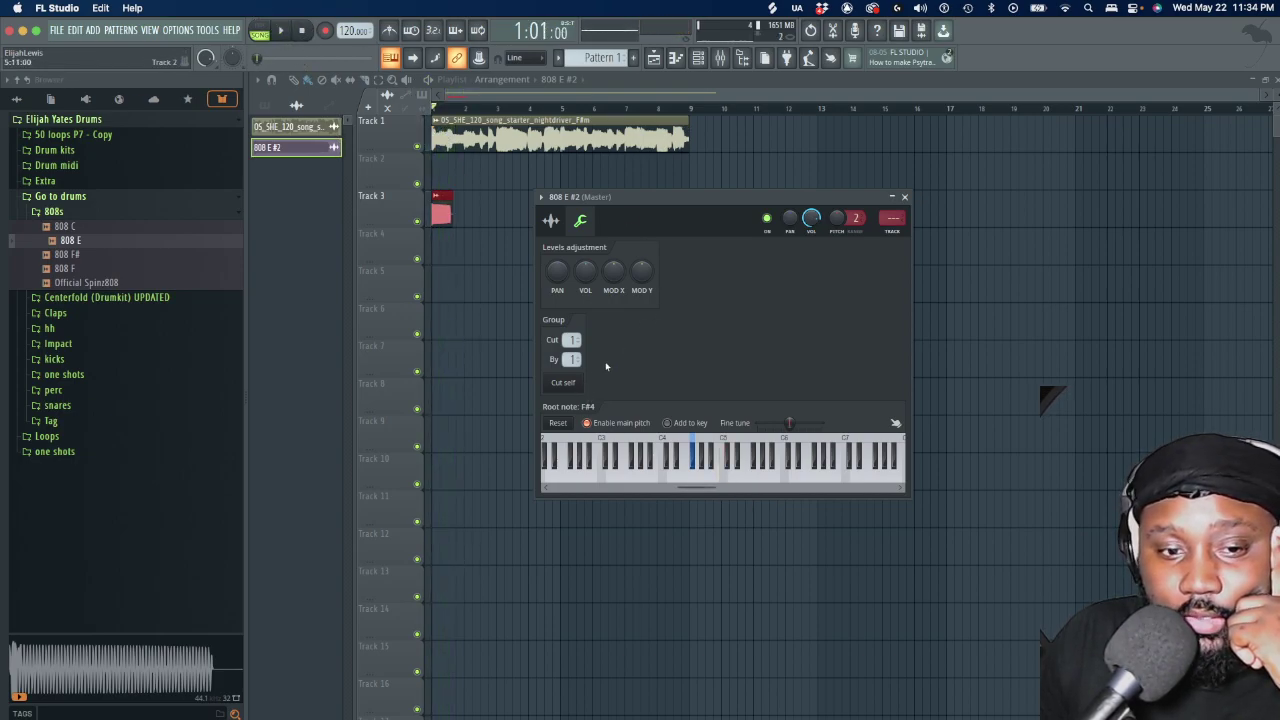
pyautogui.rightClick(631, 458)
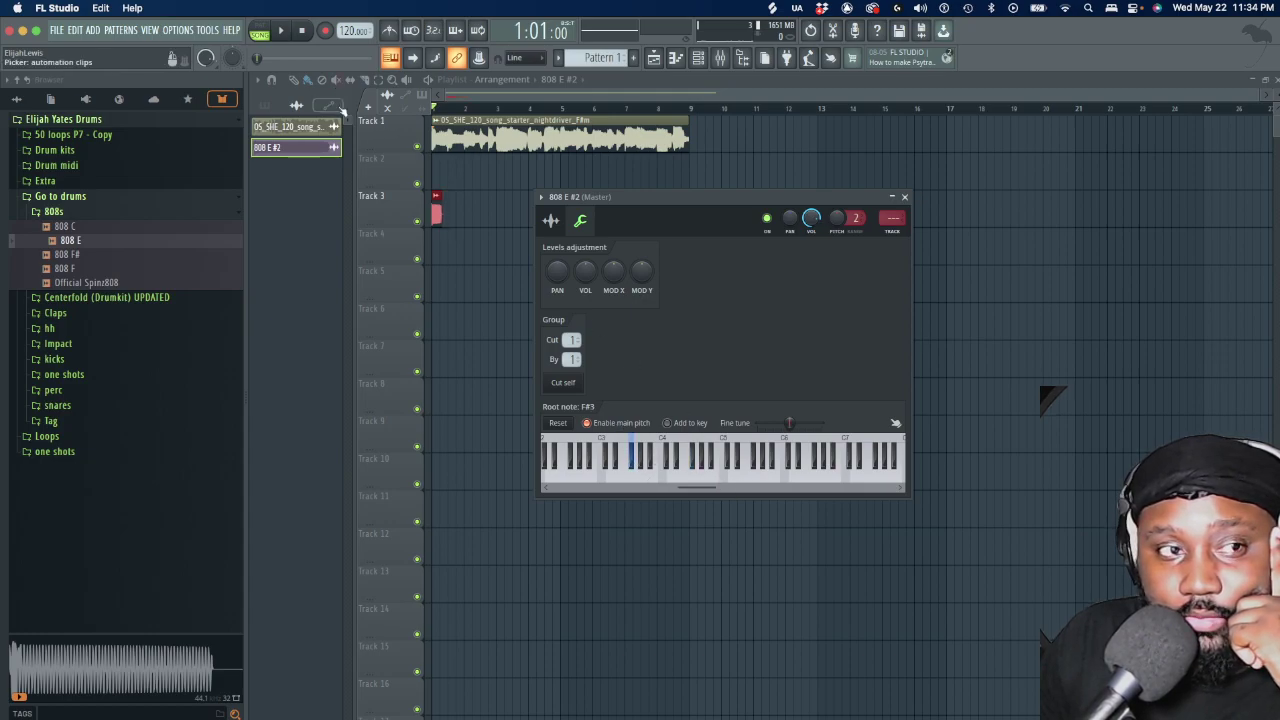
pyautogui.press('space')
pyautogui.press('space')
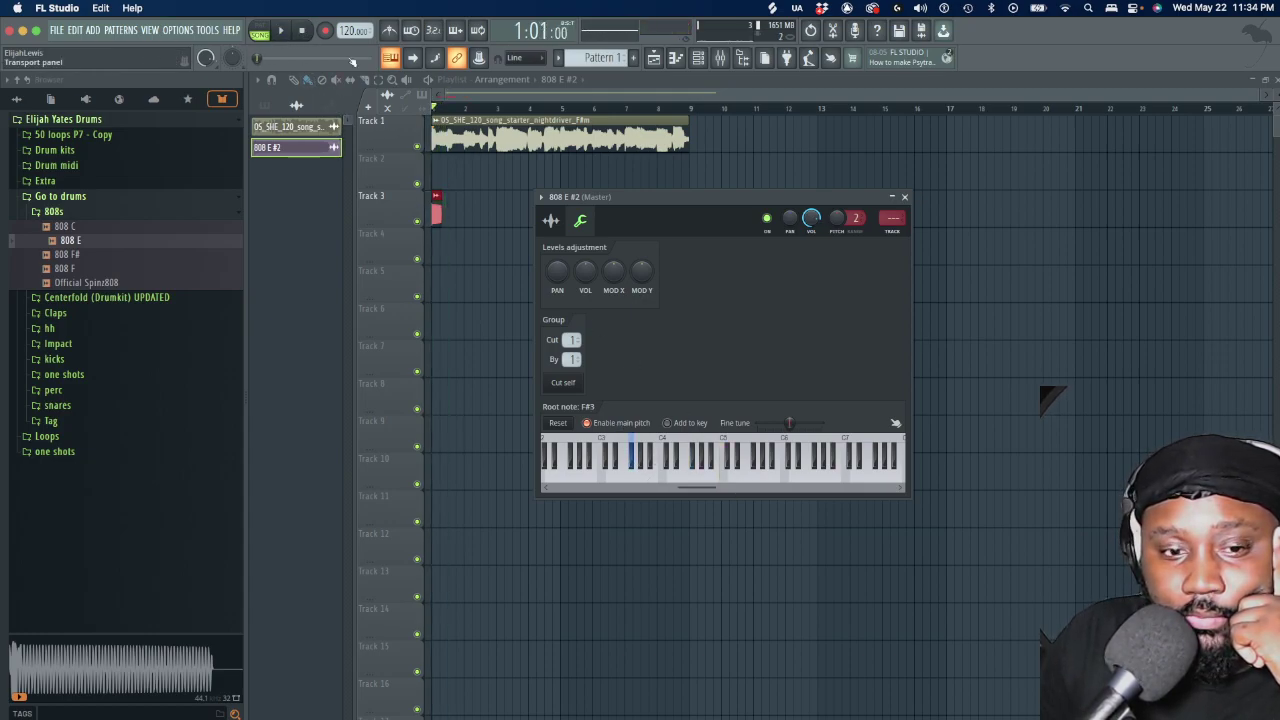
# Compare root notes F#5 and F#4 on 808 E #2 by playing the arrangement with each
pyautogui.rightClick(698, 464)
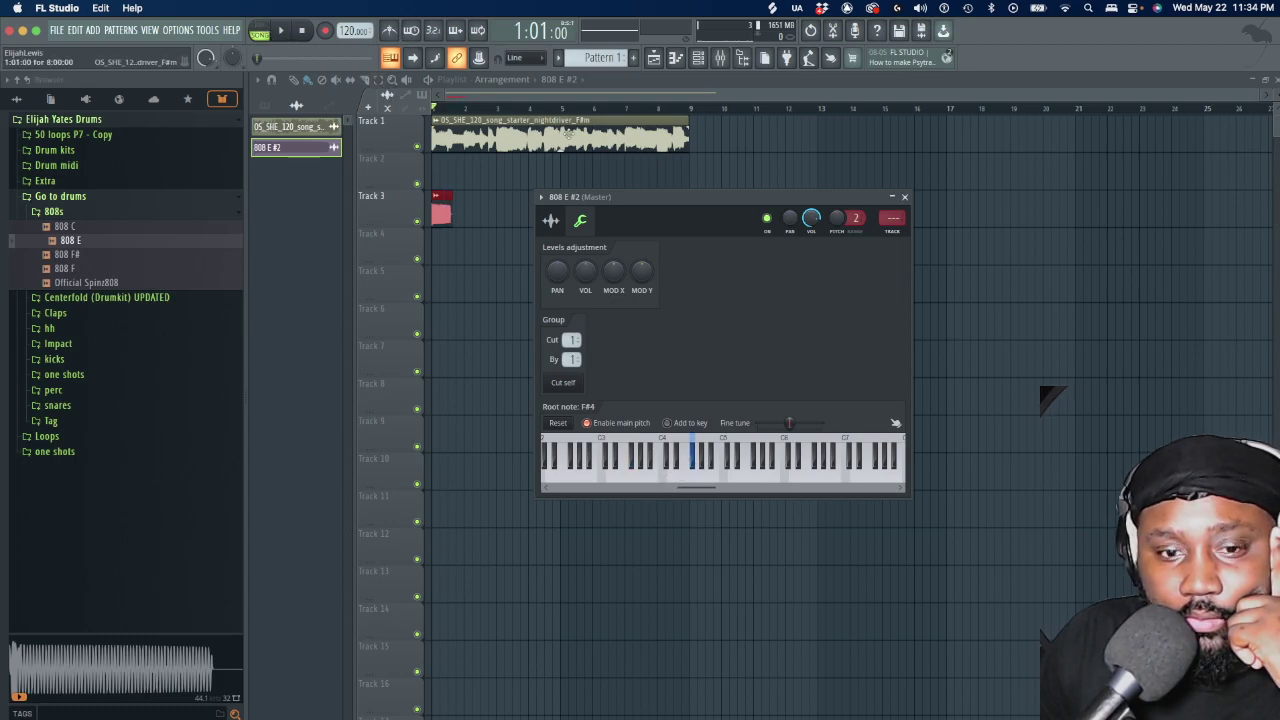
pyautogui.rightClick(758, 463)
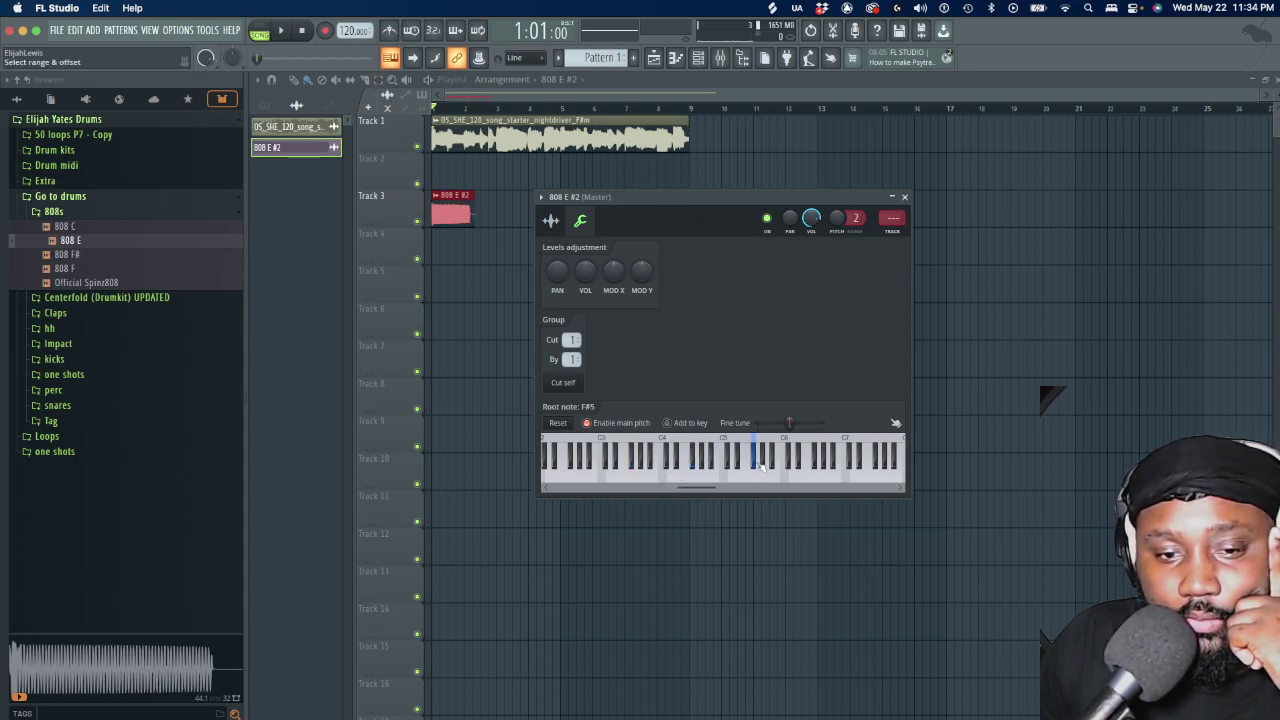
pyautogui.click(281, 31)
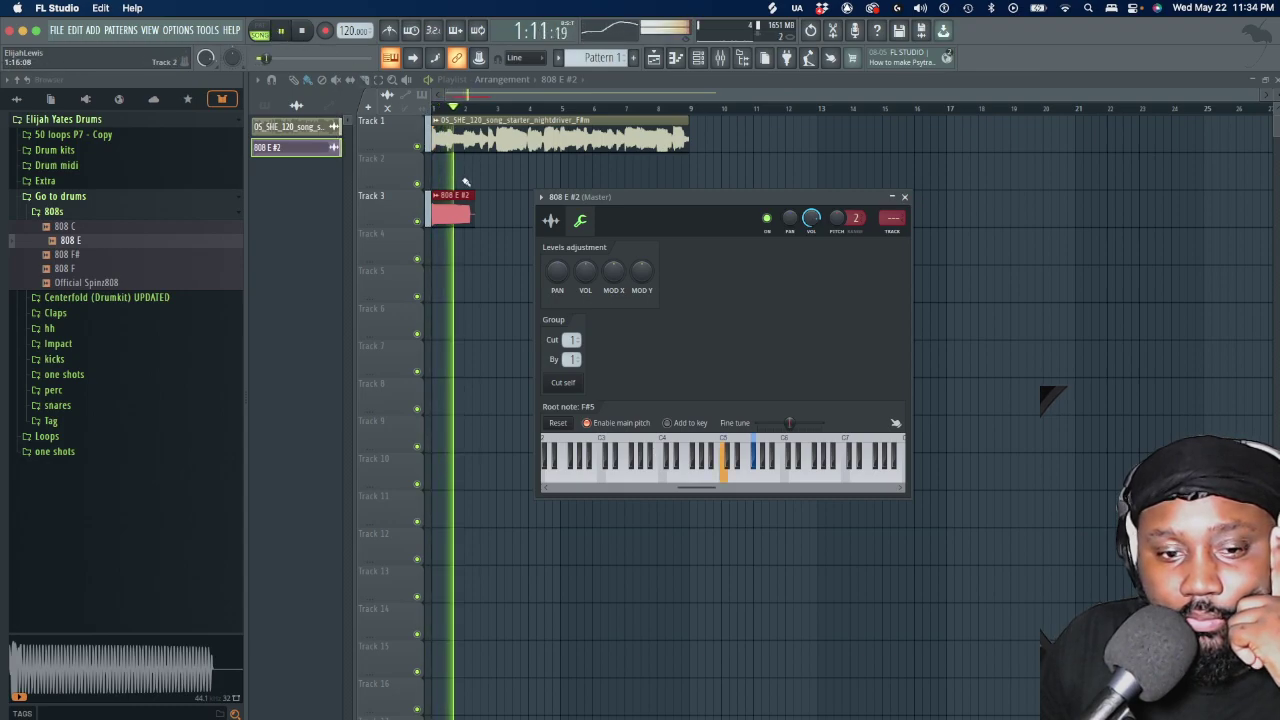
pyautogui.click(691, 462)
pyautogui.click(305, 32)
pyautogui.press('space')
pyautogui.press('space')
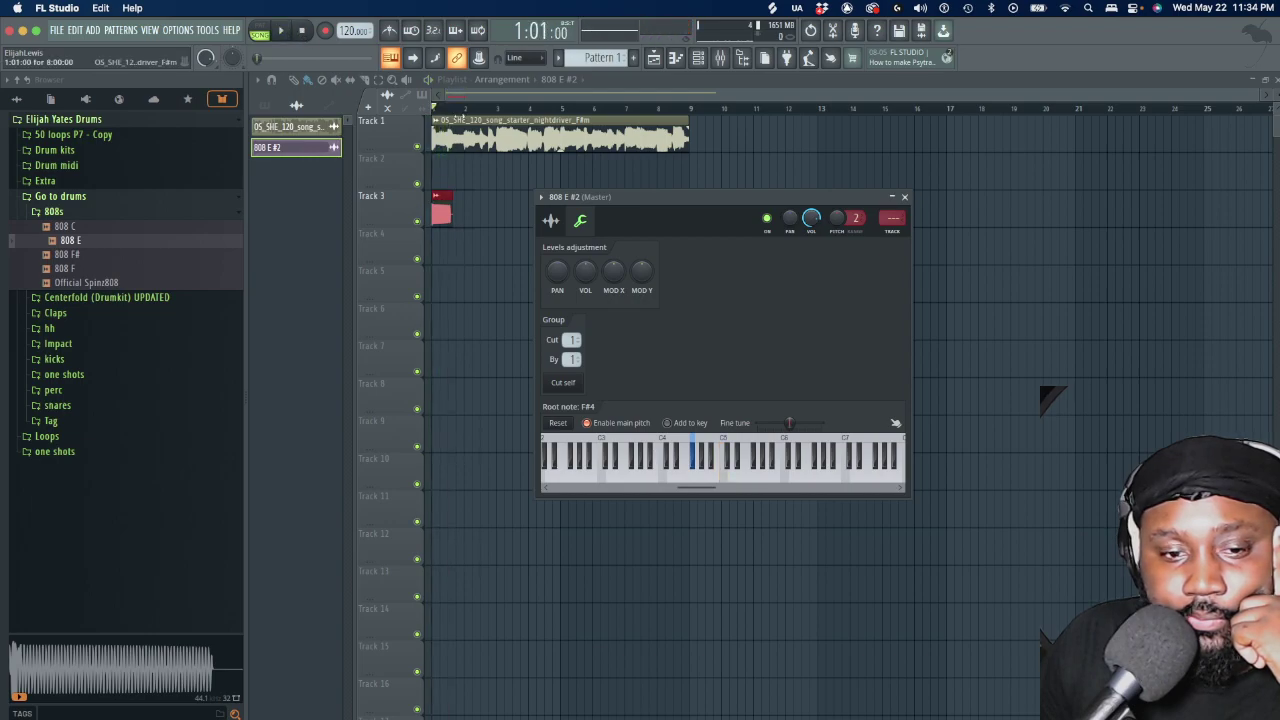
# Set the 808 E #2 root note to F#5, audition it in the arrangement and close its settings
pyautogui.click(752, 464)
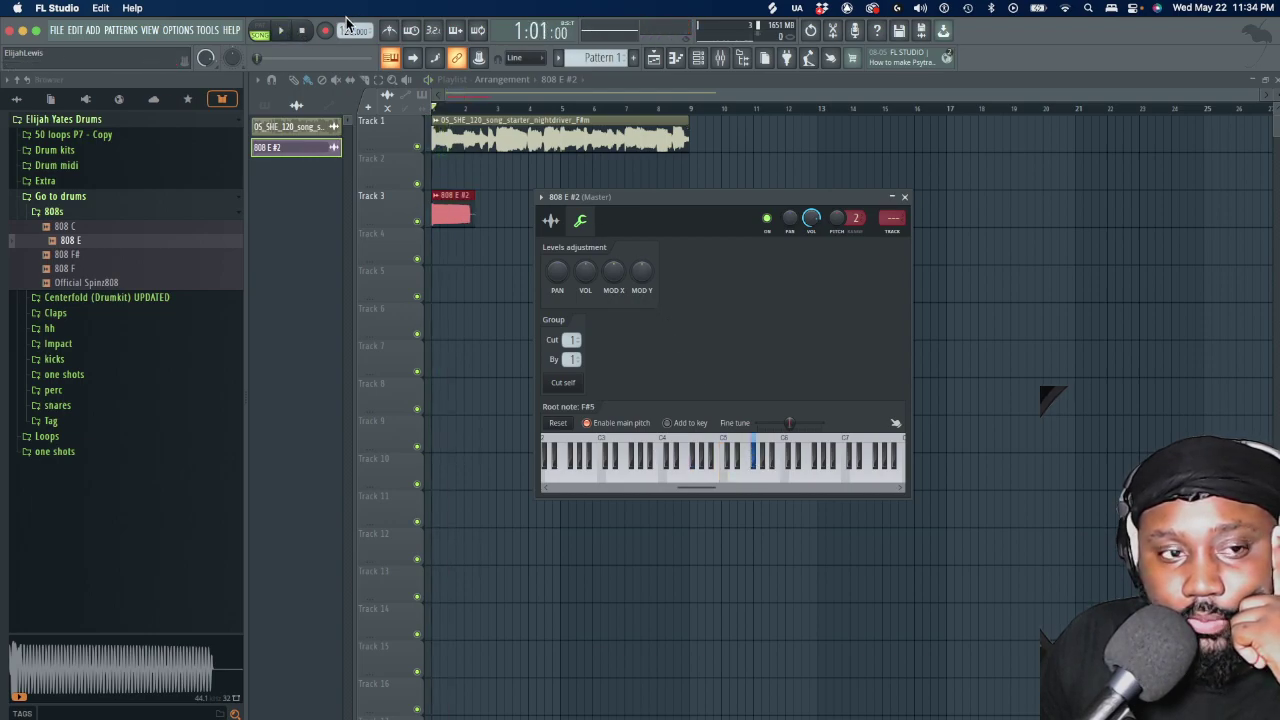
pyautogui.click(290, 38)
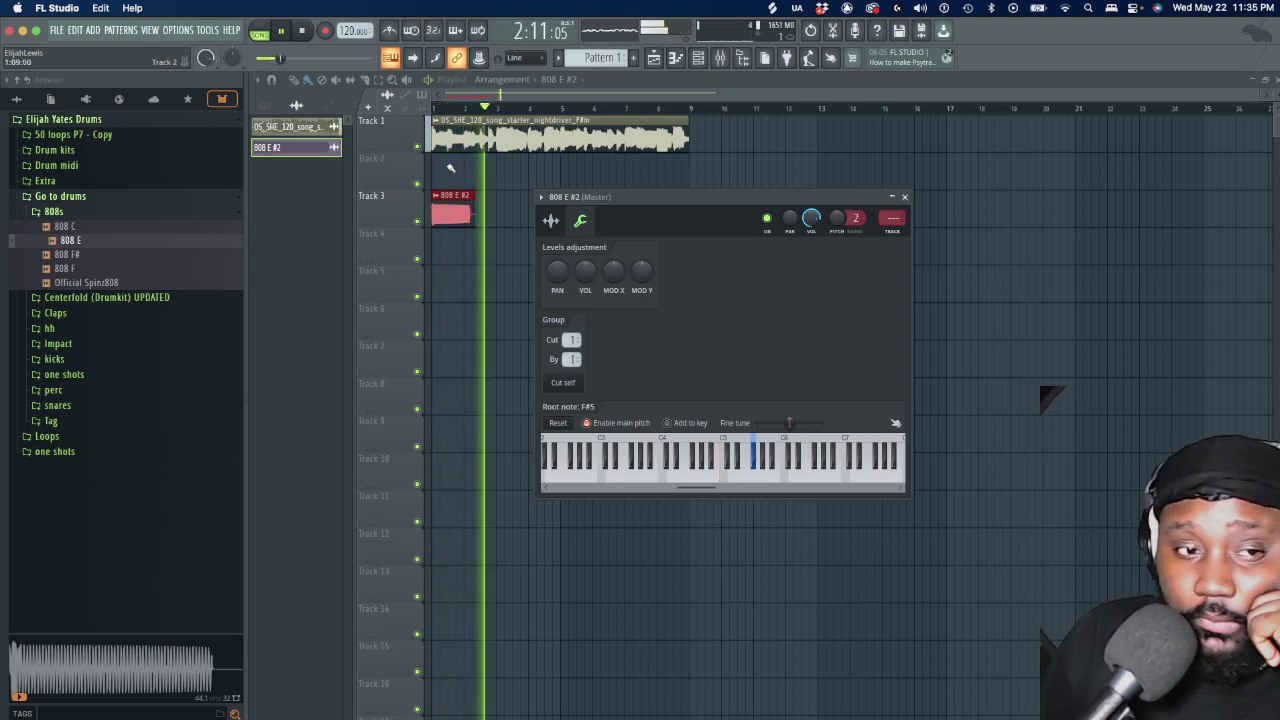
pyautogui.click(301, 30)
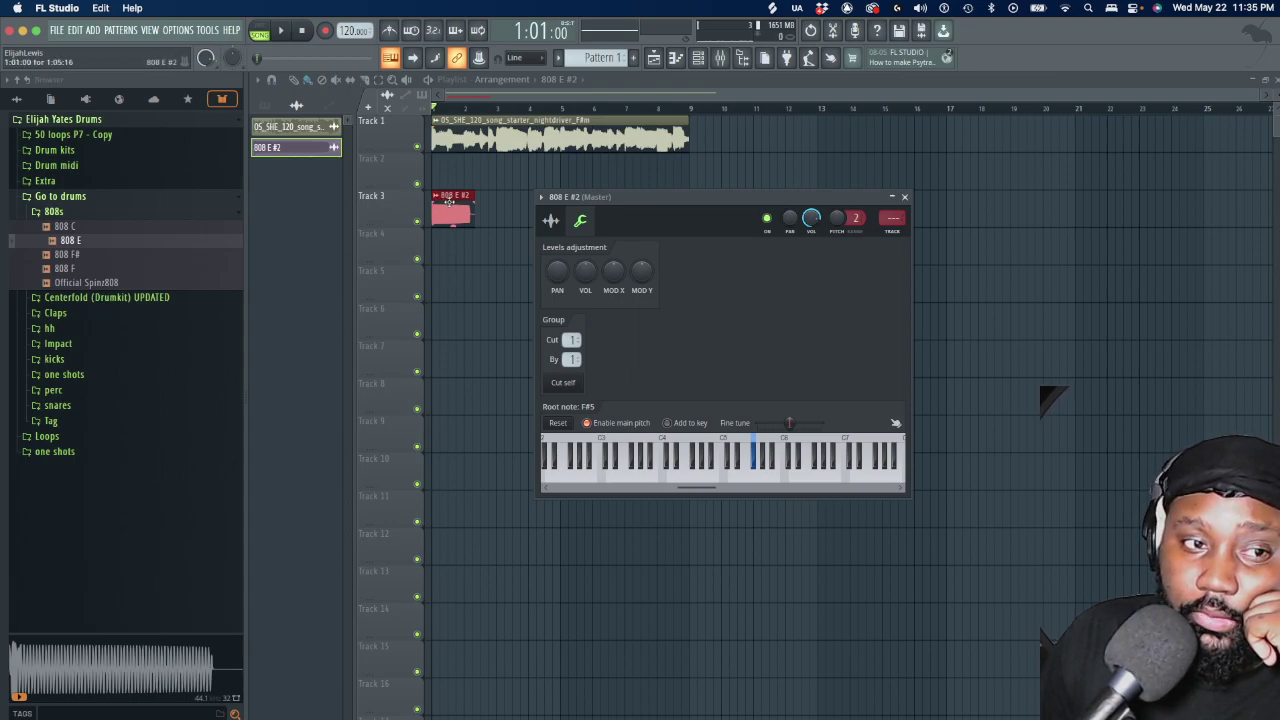
pyautogui.click(905, 197)
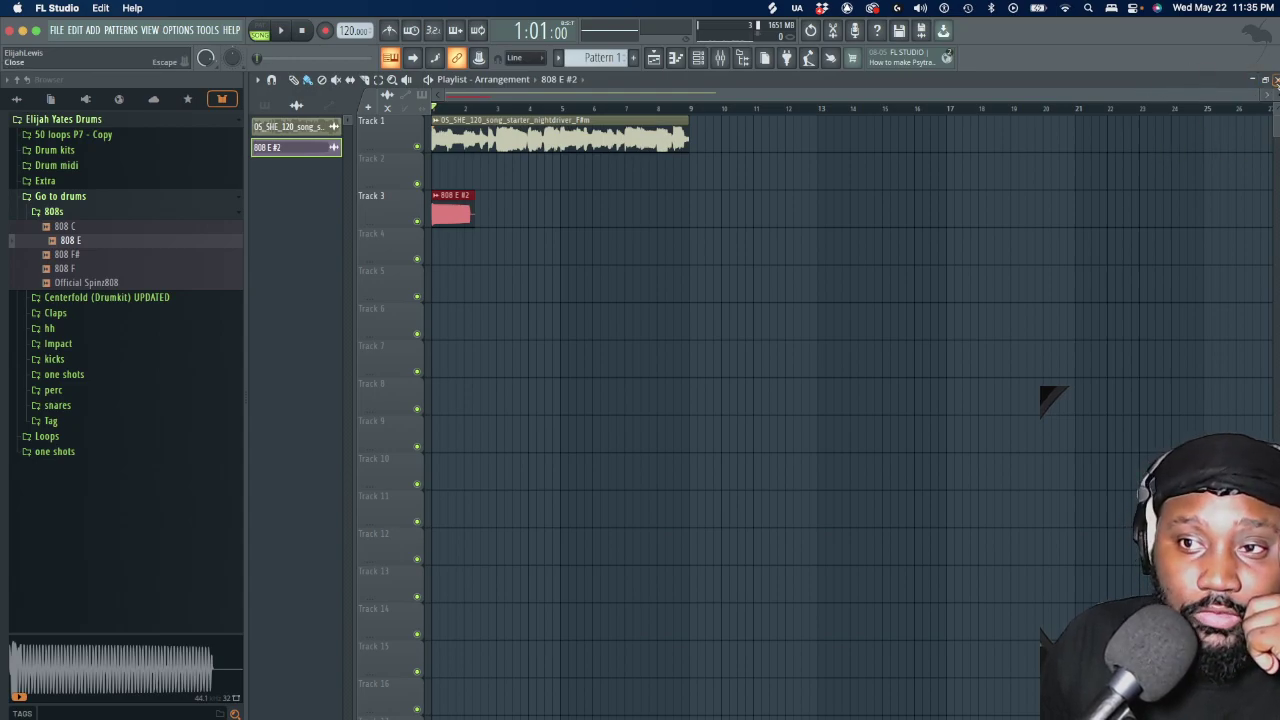
# Close the Playlist, check the melody loop and 808 E #2 channels, and show all channels in the Channel rack
pyautogui.click(1276, 79)
pyautogui.click(700, 257)
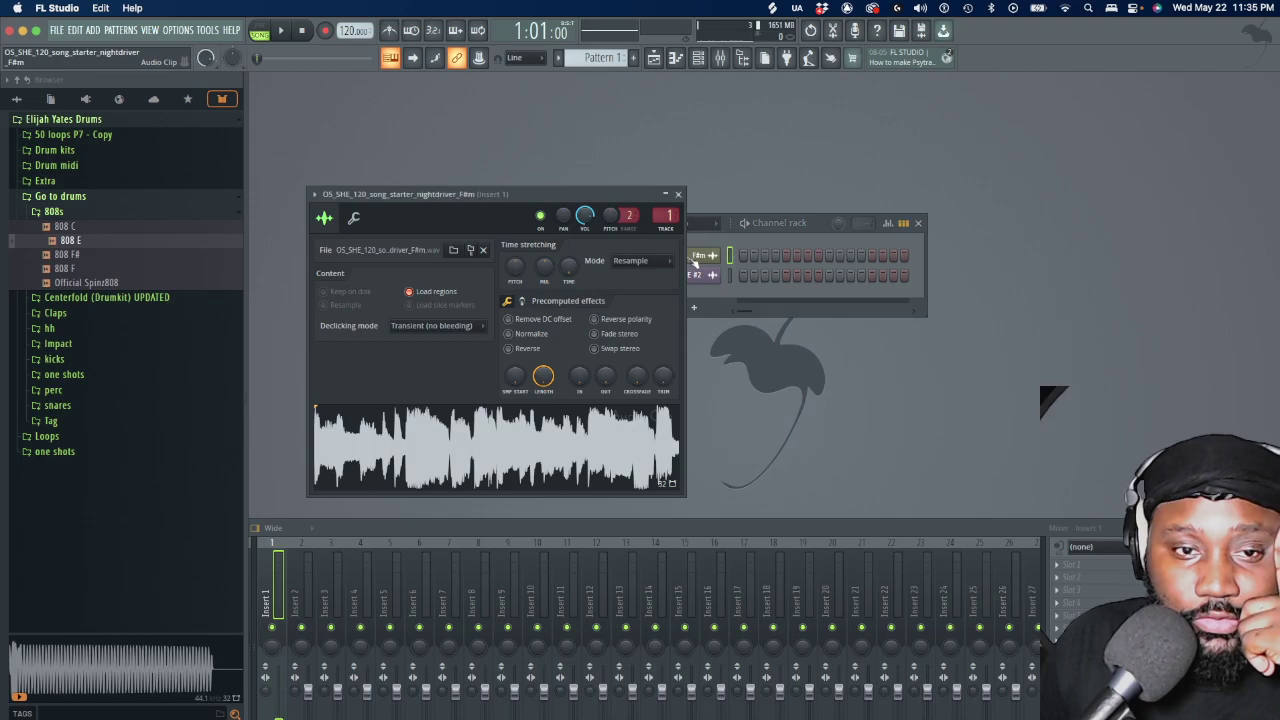
pyautogui.click(695, 274)
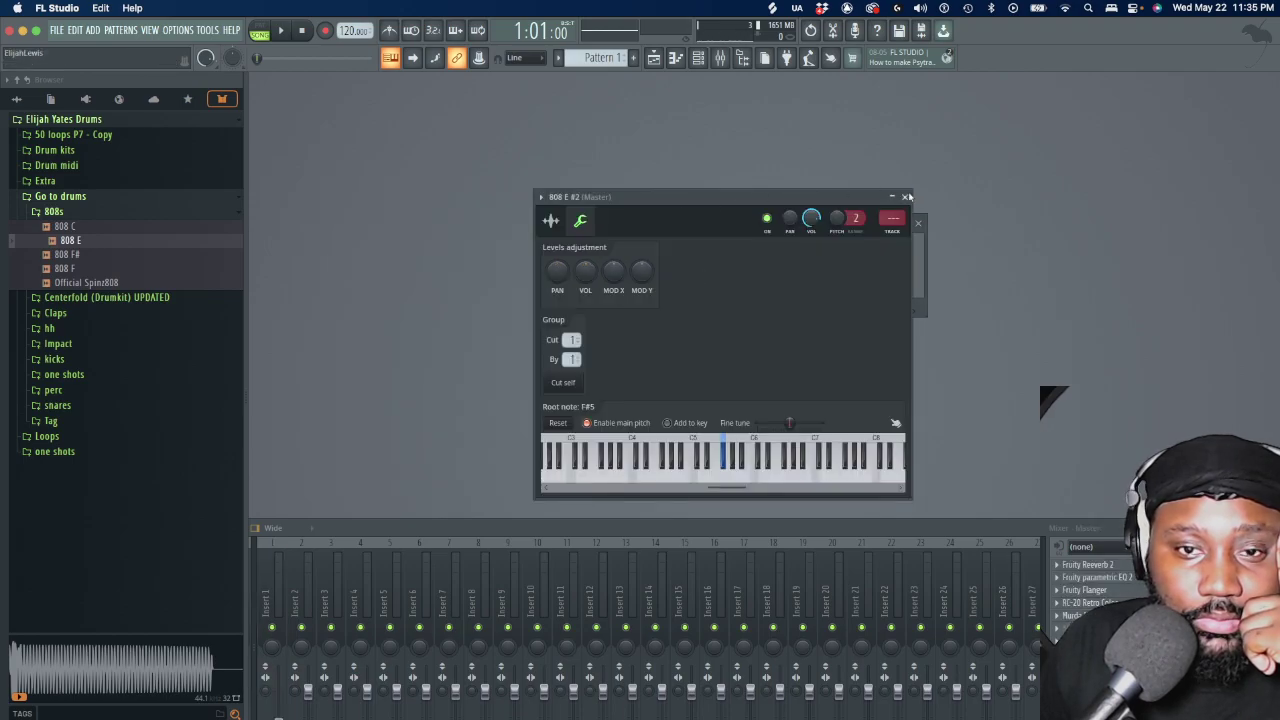
pyautogui.click(906, 196)
pyautogui.click(695, 243)
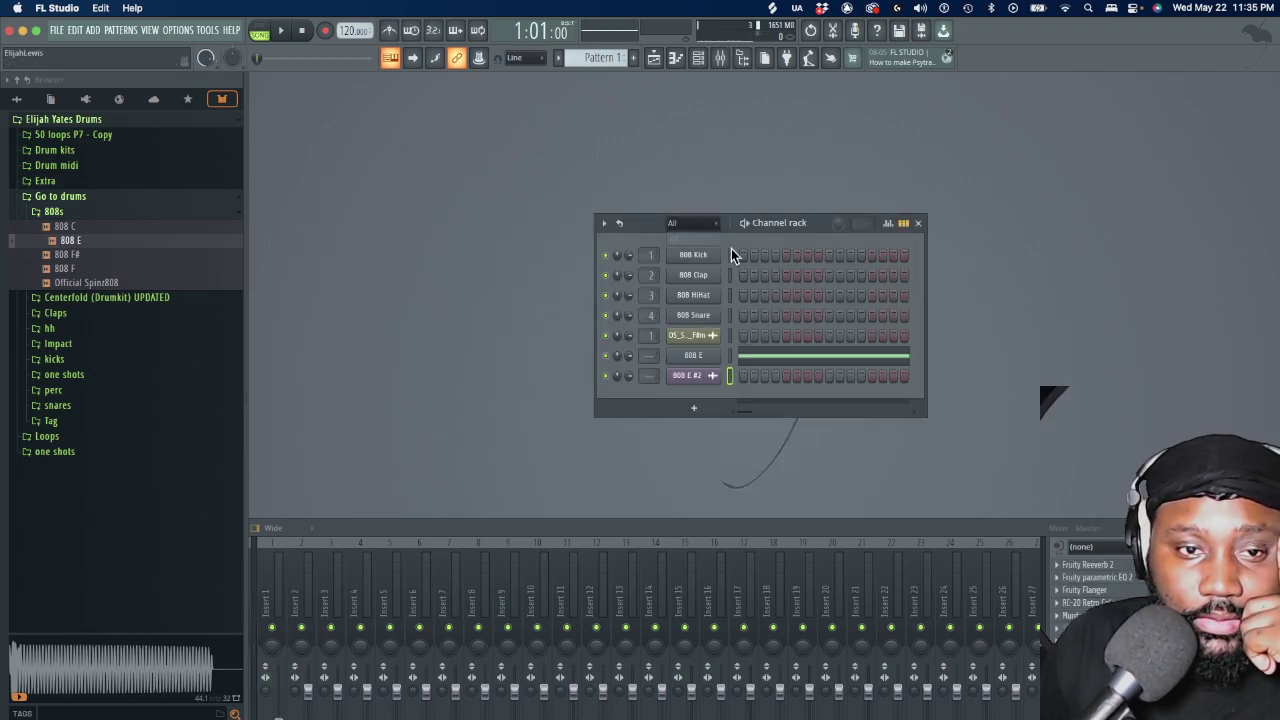
# Examine the 808 E sampler's sample settings, volume envelope and root note, then close its window
pyautogui.click(699, 378)
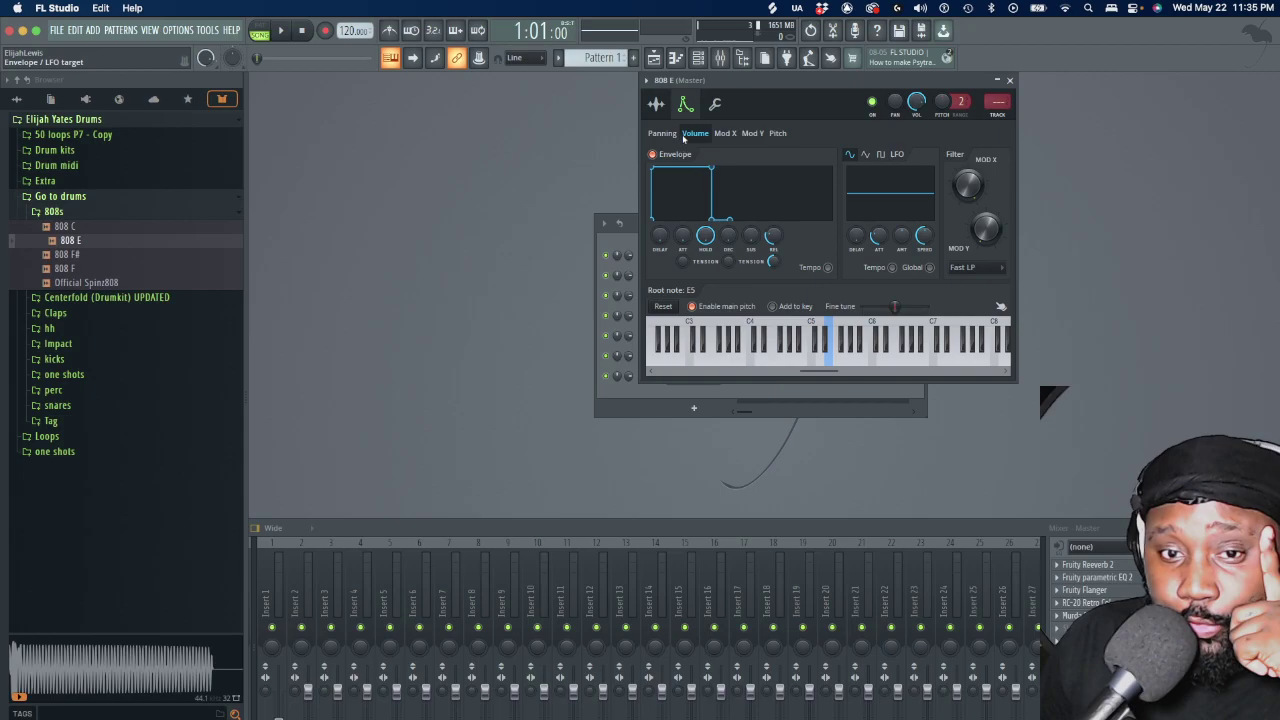
pyautogui.click(656, 104)
pyautogui.click(685, 104)
pyautogui.moveTo(758, 84); pyautogui.dragTo(1043, 203)
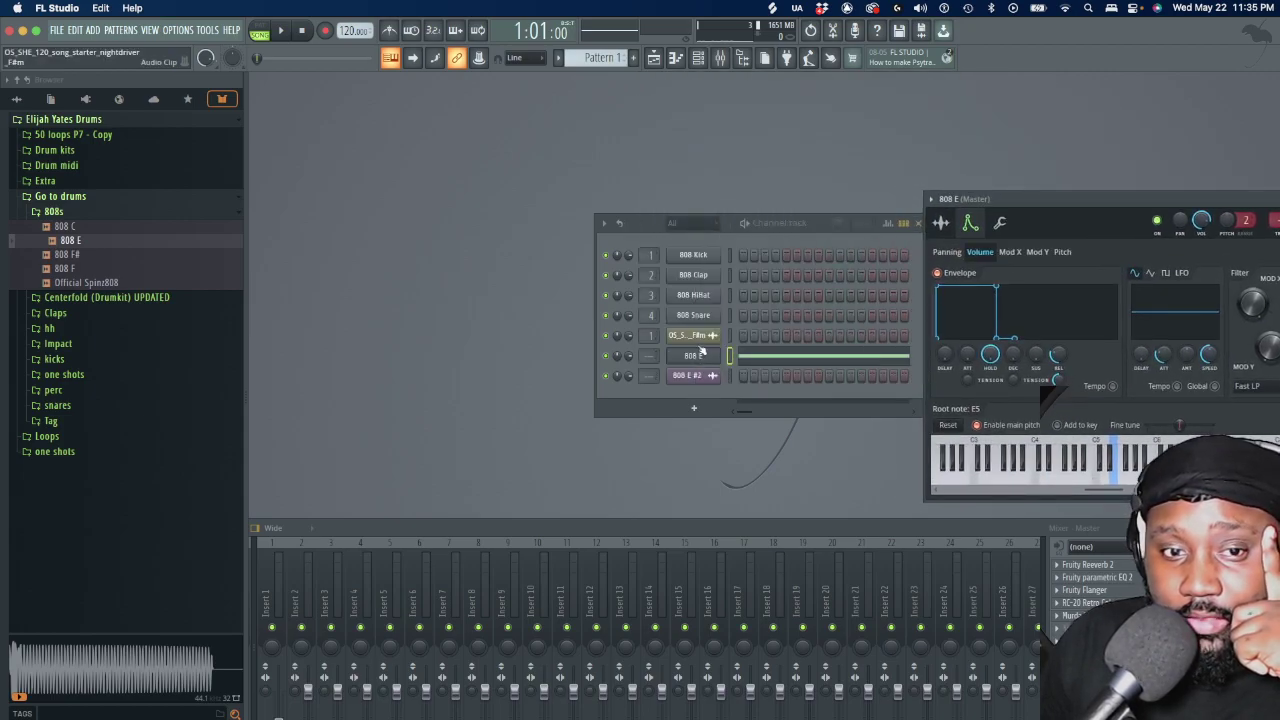
pyautogui.moveTo(1120, 199); pyautogui.dragTo(926, 117)
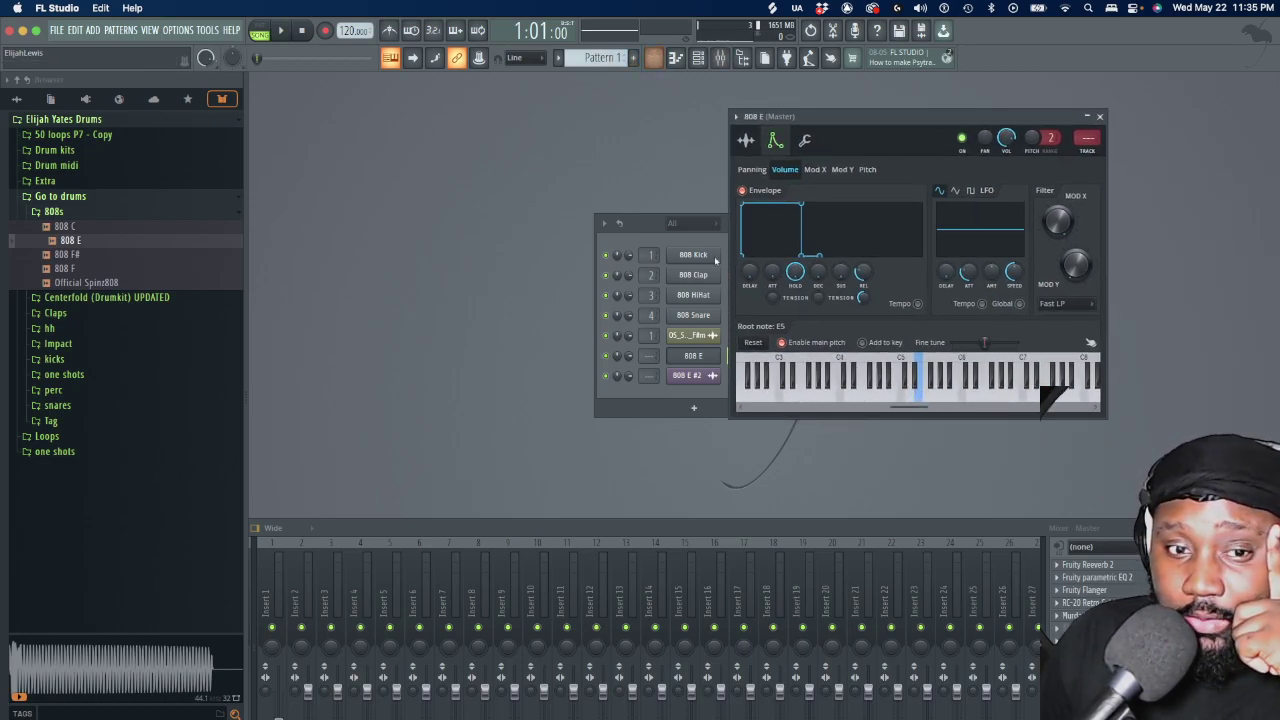
pyautogui.click(697, 356)
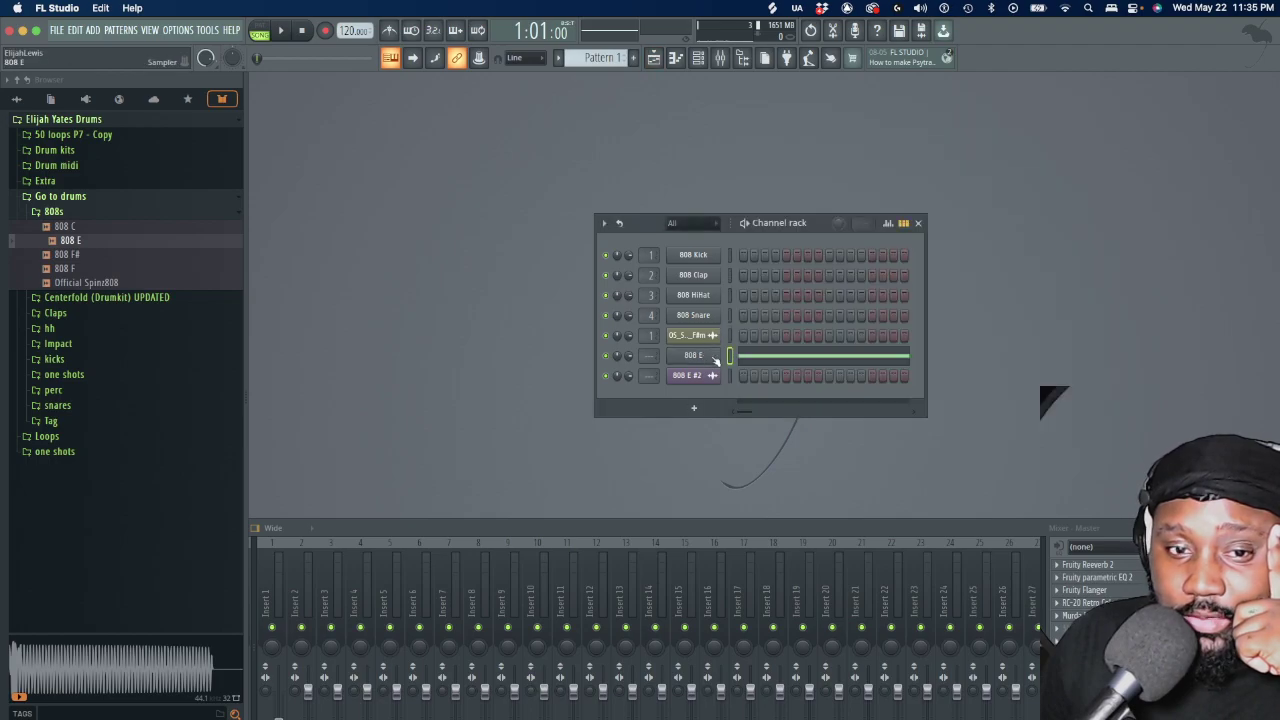
# Lengthen the 808 E's C5 note to four bars in the Piano roll and audition it in pattern mode
pyautogui.click(768, 362)
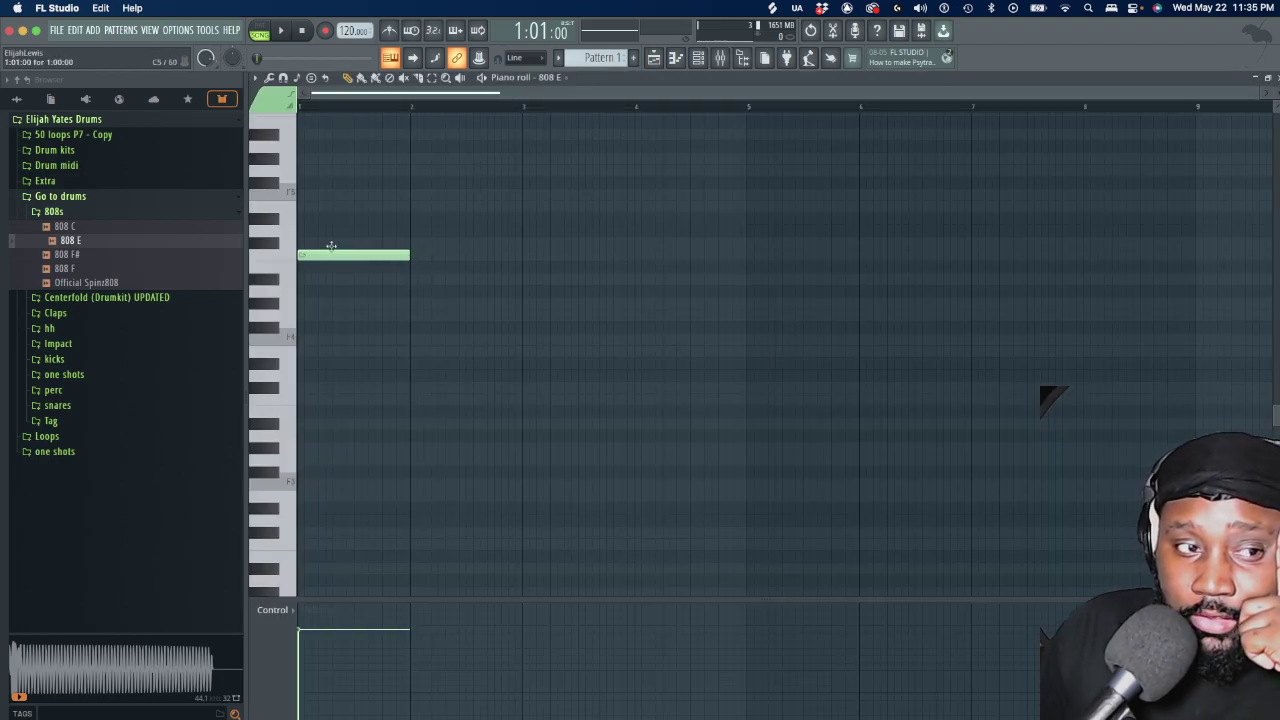
pyautogui.moveTo(409, 257); pyautogui.dragTo(746, 258)
pyautogui.click(259, 31)
pyautogui.click(281, 31)
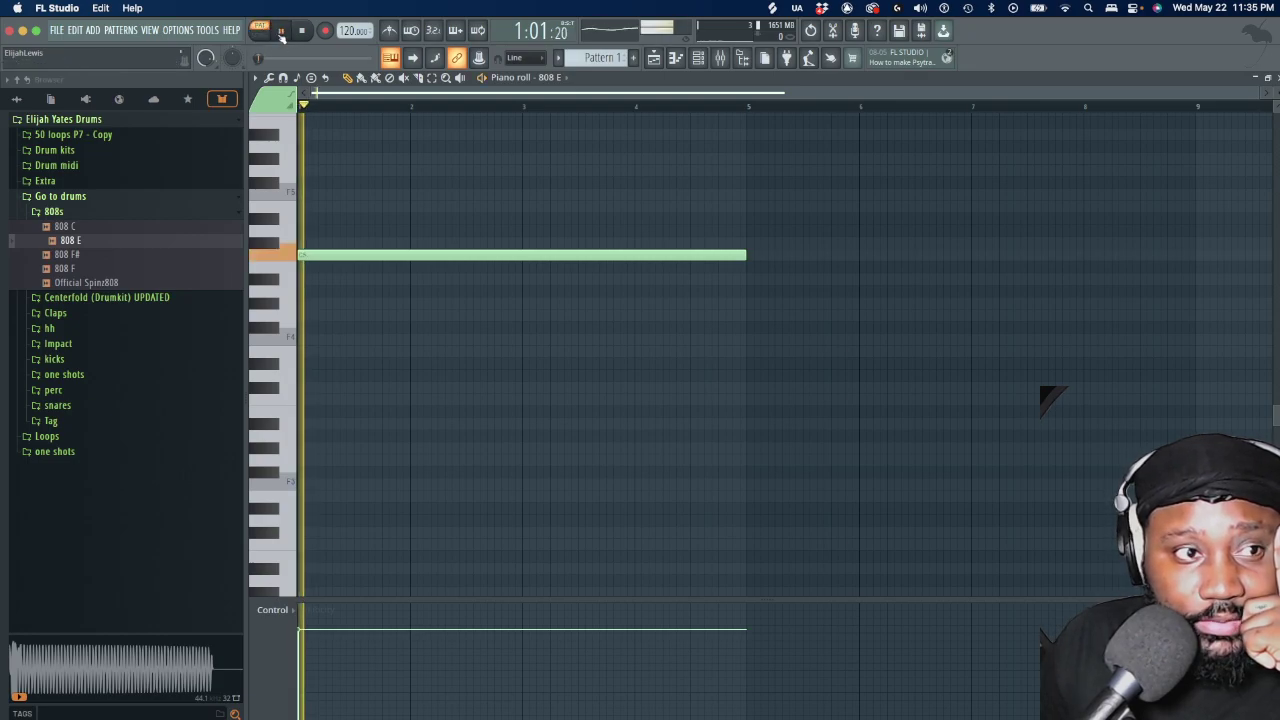
pyautogui.click(301, 31)
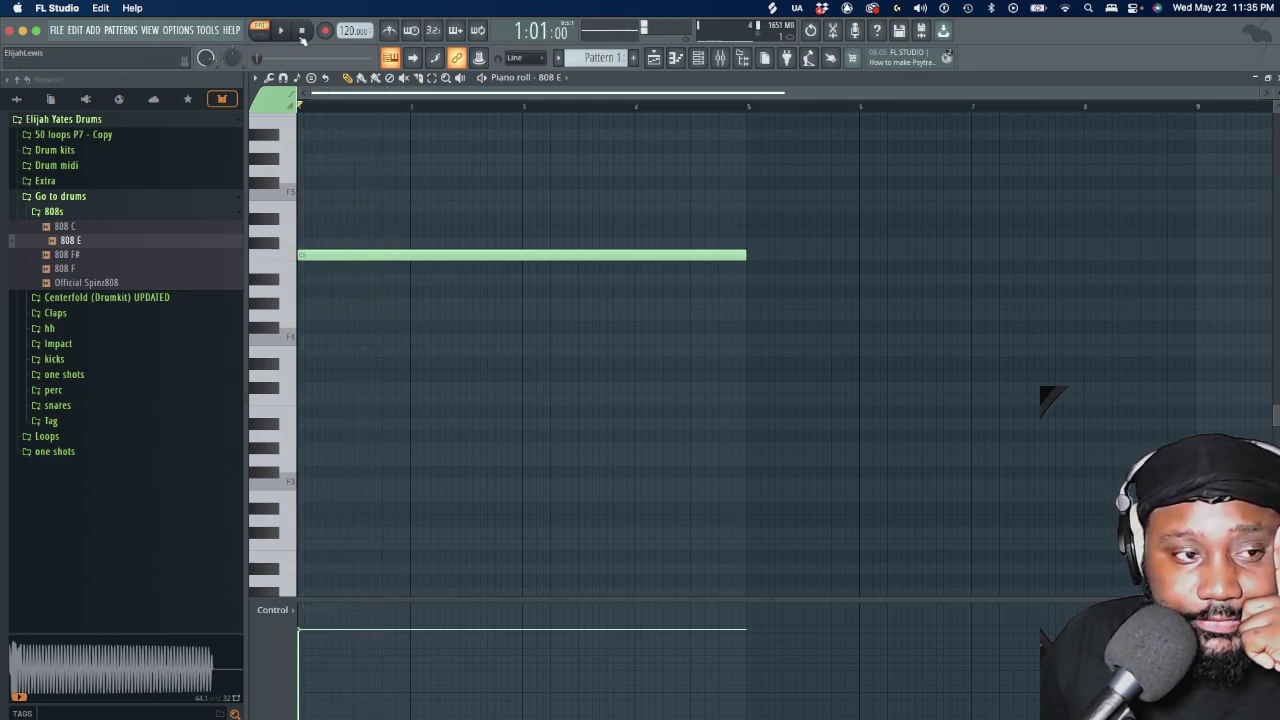
# Move the four-bar 808 E note up to E5 and play the pattern to hear it
pyautogui.moveTo(312, 255); pyautogui.dragTo(309, 201)
pyautogui.click(281, 31)
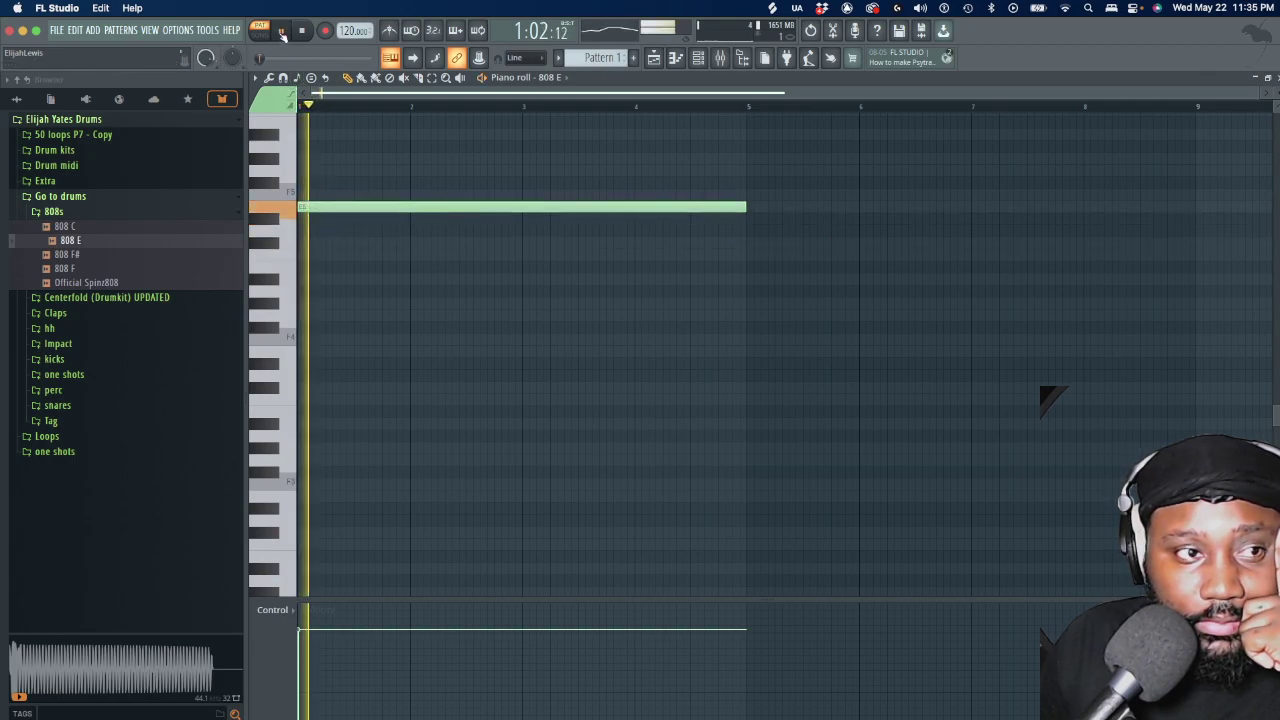
pyautogui.click(302, 32)
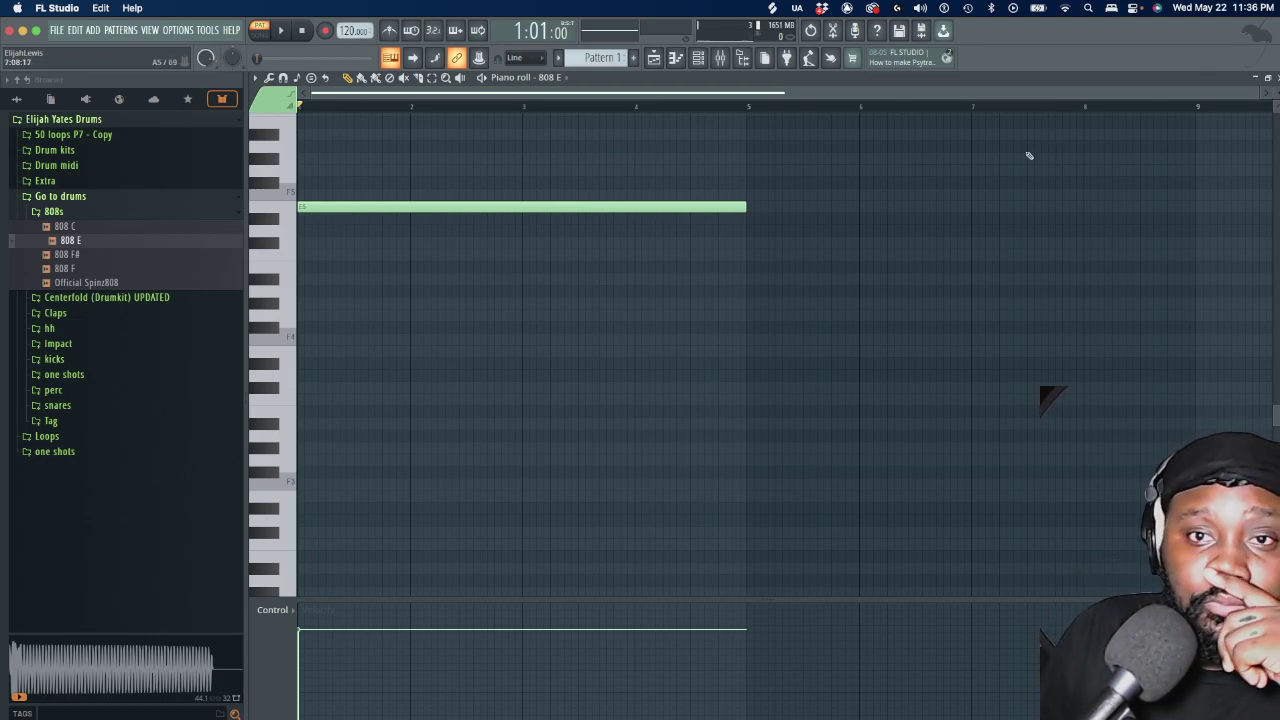
# Place Pattern 1 at the start of Track 2 in the Playlist
pyautogui.press('F7')
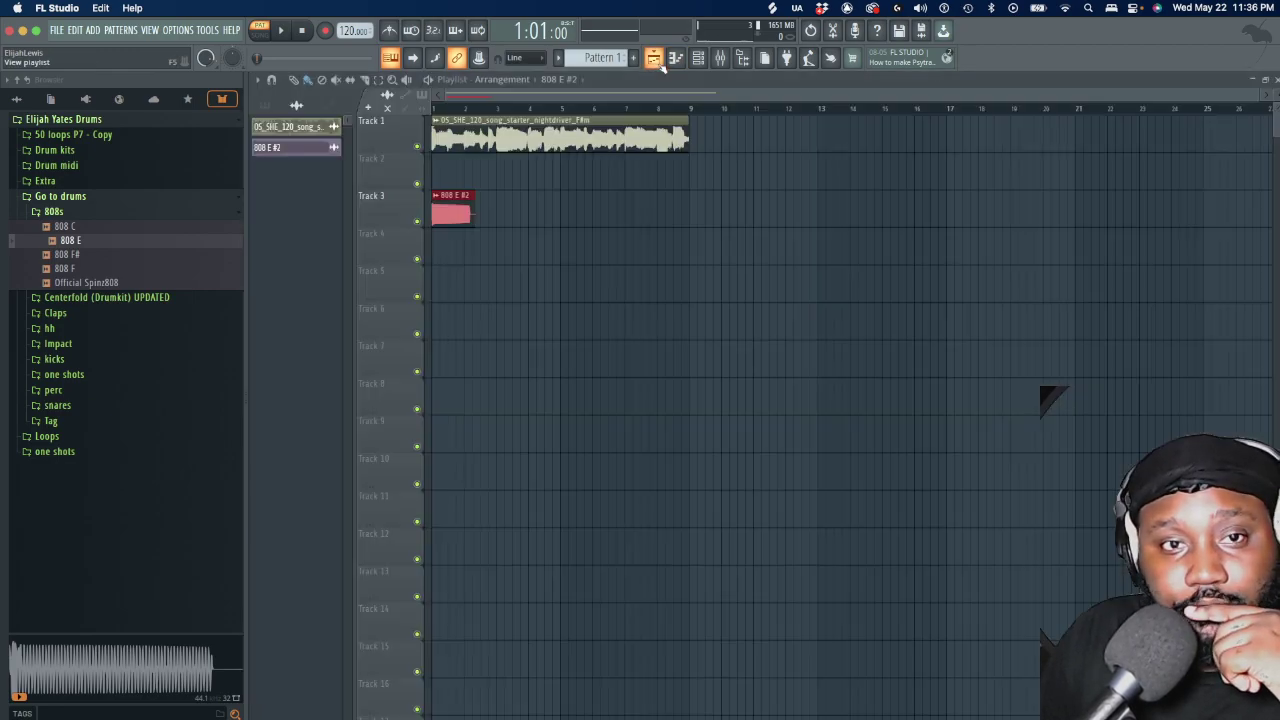
pyautogui.click(655, 57)
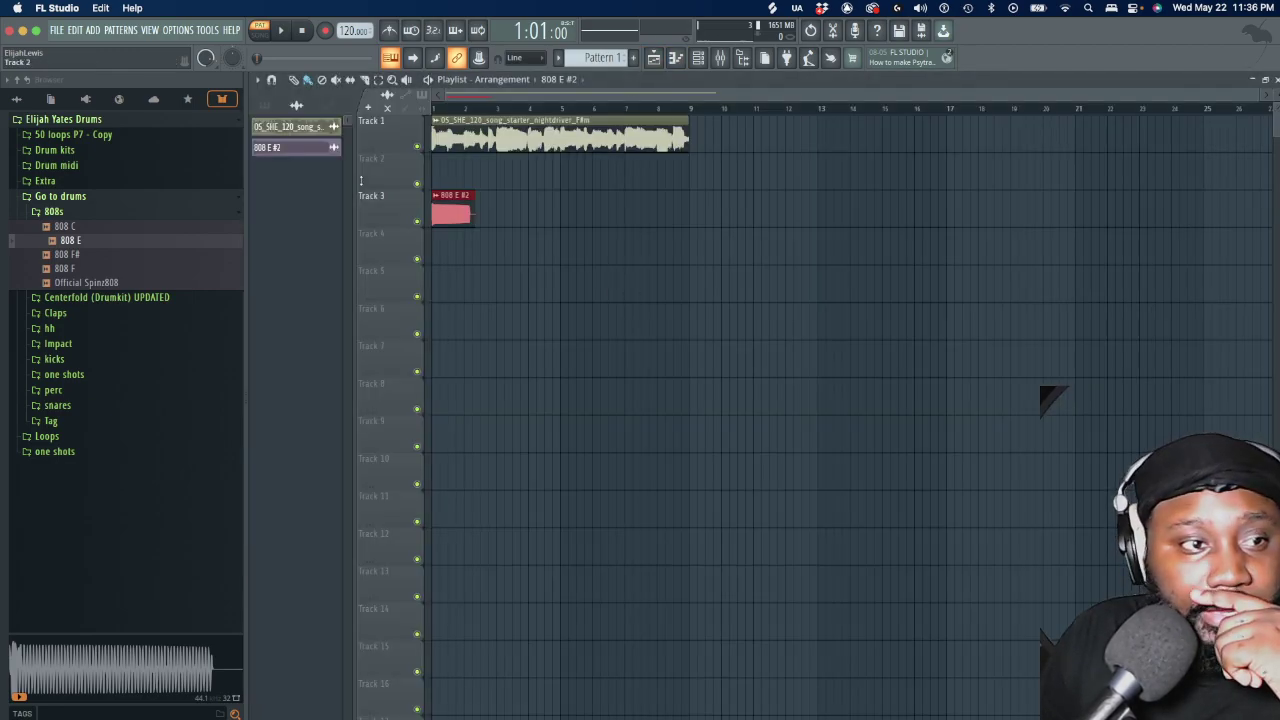
pyautogui.click(264, 105)
pyautogui.click(294, 127)
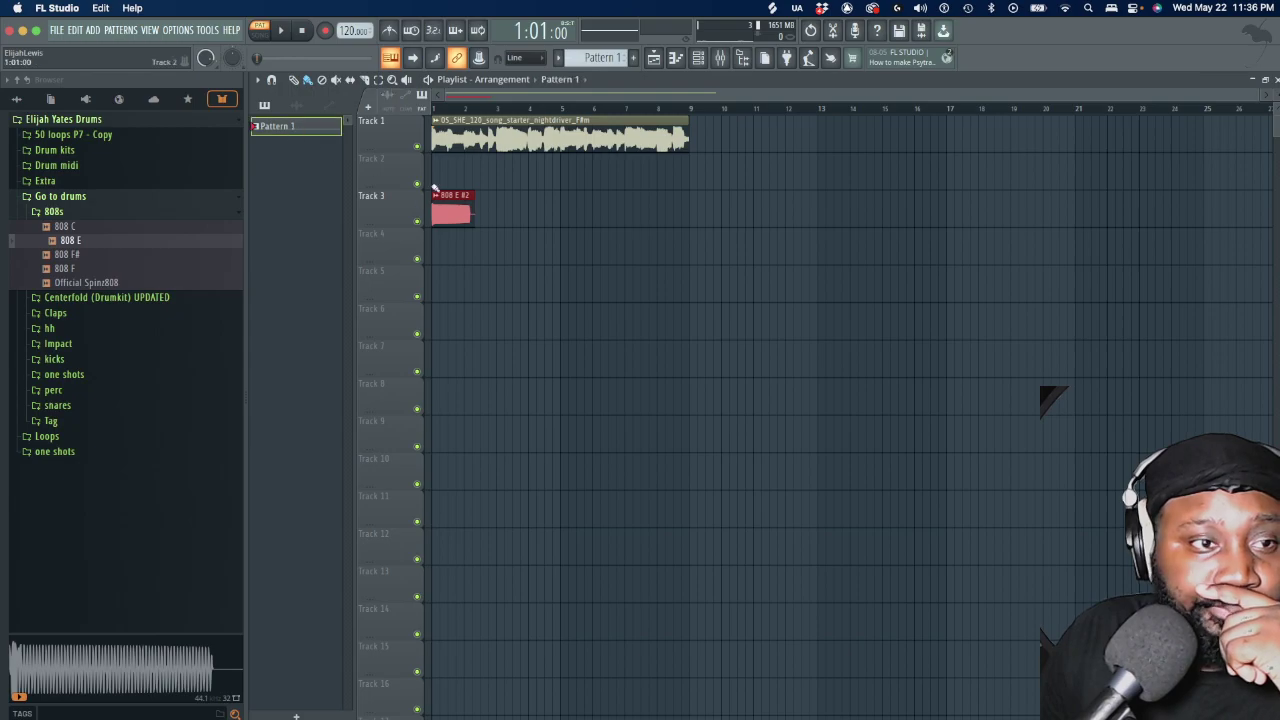
pyautogui.click(430, 176)
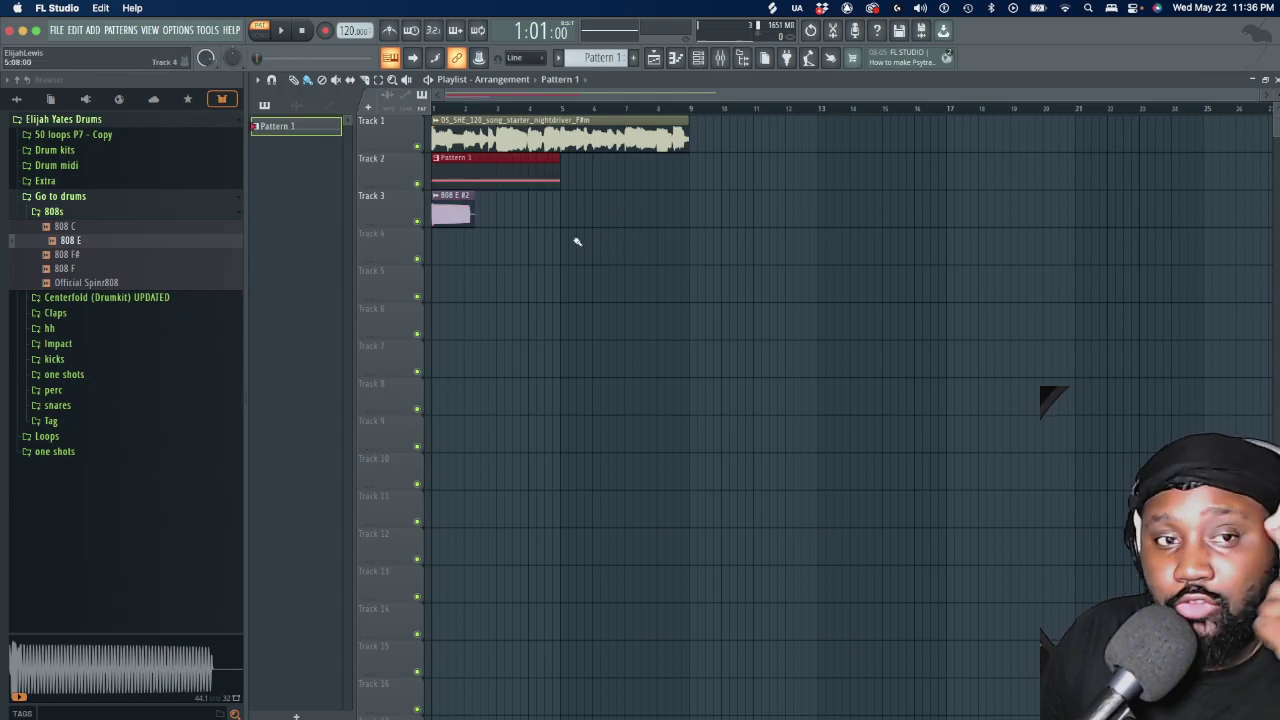
# Move Pattern 1's 808 E note up to F#5, remove Track 3's 808 E clip and play the arrangement with the melody loop
pyautogui.doubleClick(531, 180)
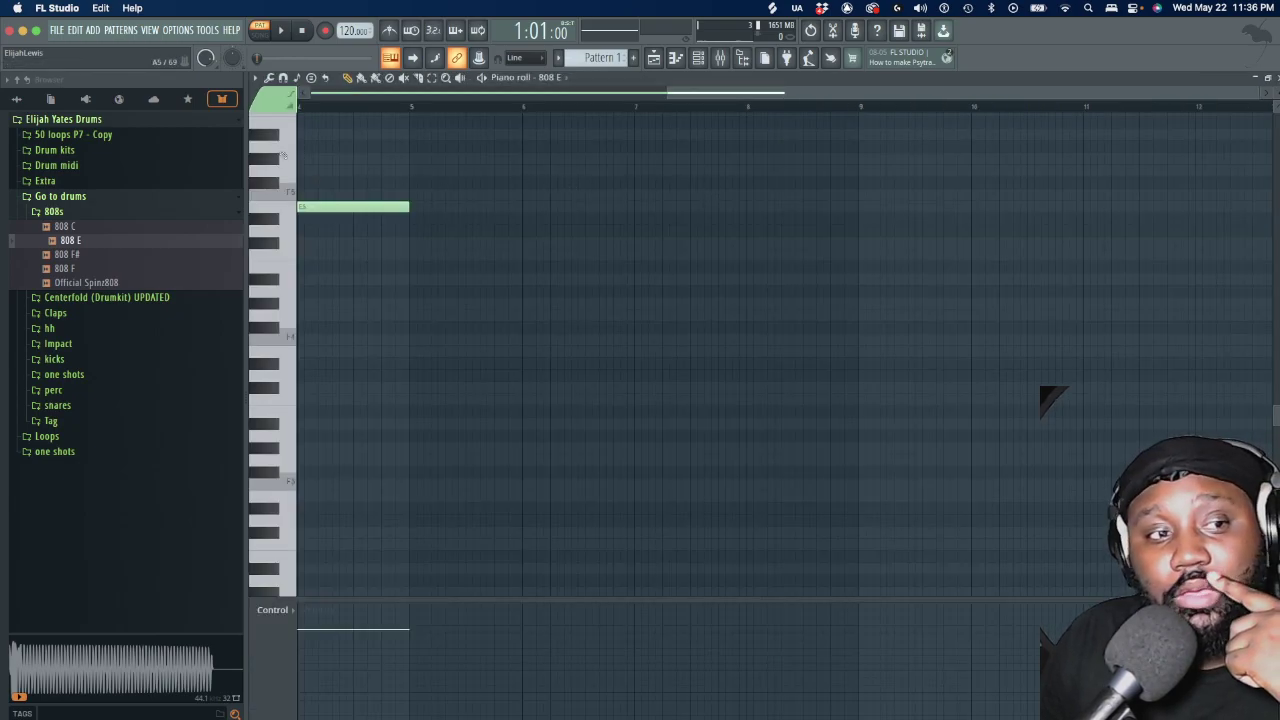
pyautogui.moveTo(319, 203); pyautogui.dragTo(319, 180)
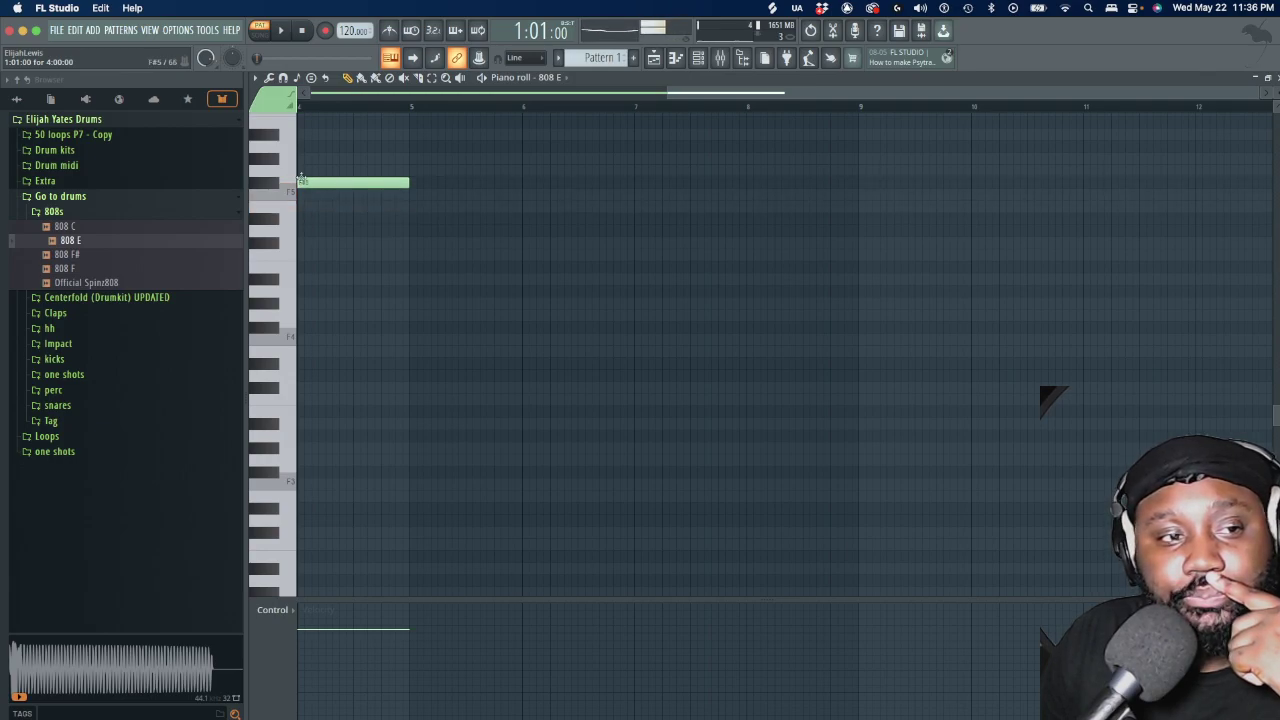
pyautogui.press('space')
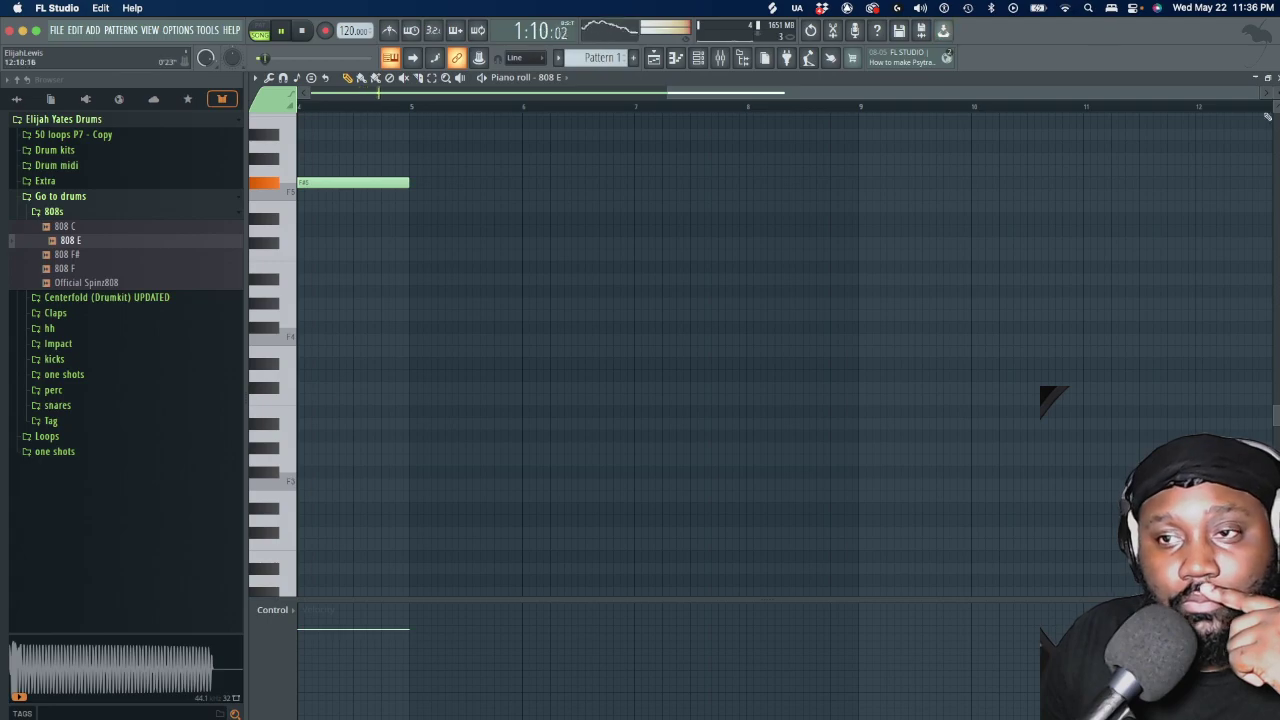
pyautogui.press('Escape')
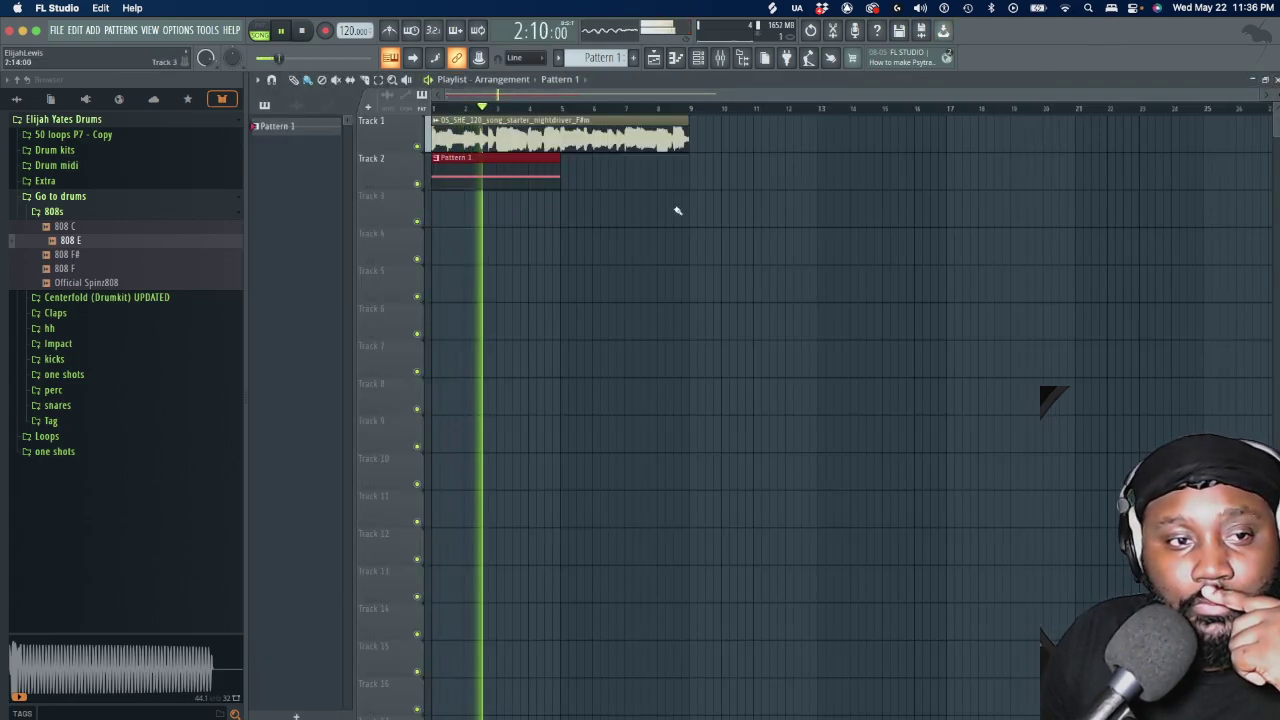
pyautogui.press('space')
pyautogui.press('space')
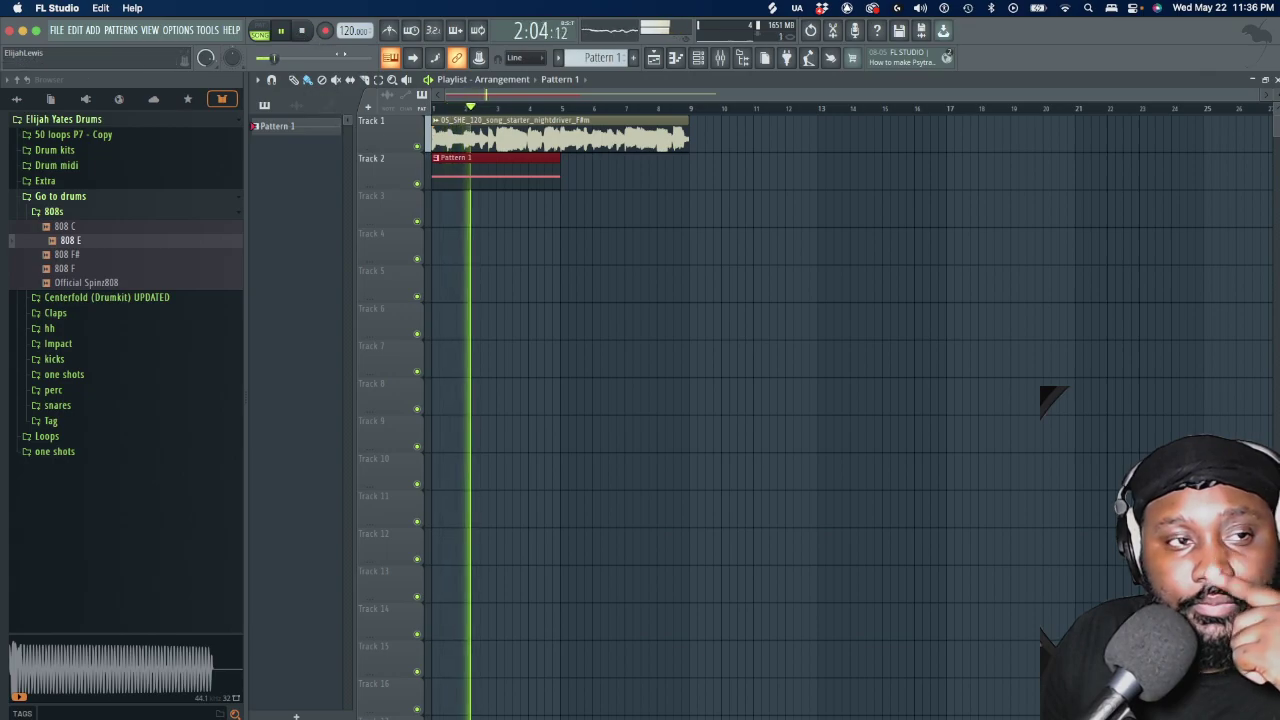
# Reopen Pattern 1's 808 E notes in the Piano roll and delete all of them
pyautogui.doubleClick(500, 172)
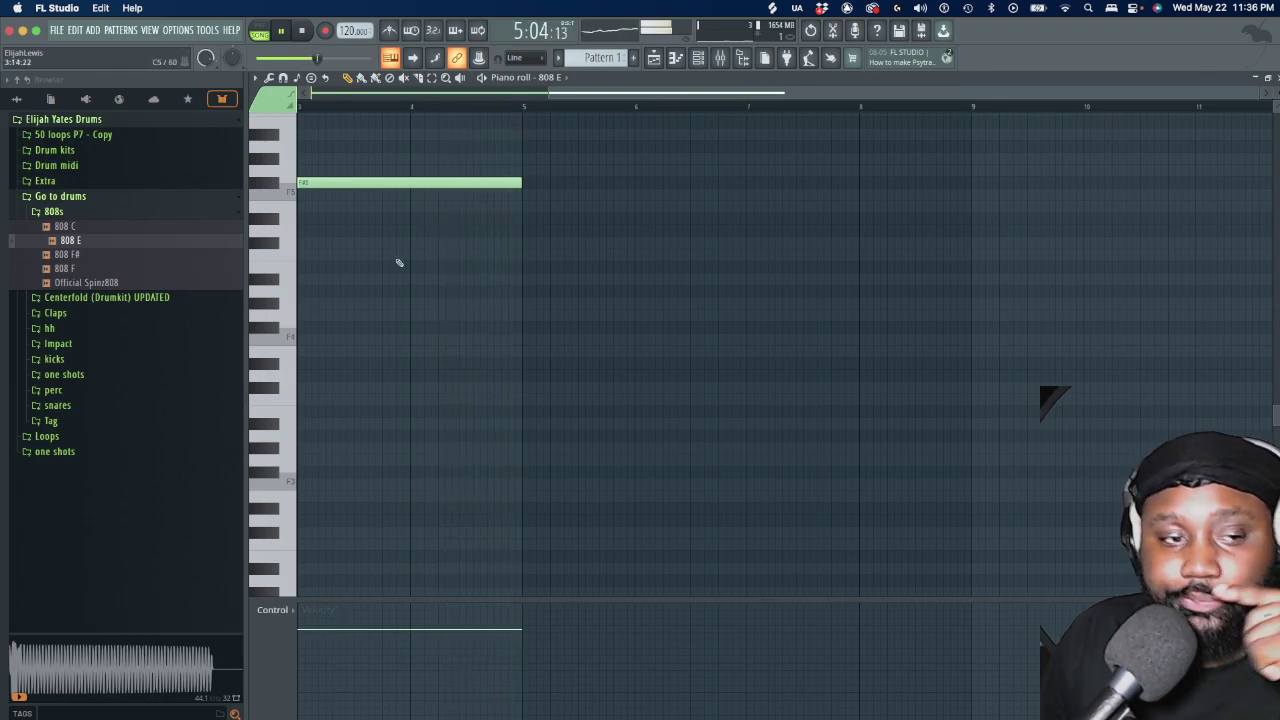
pyautogui.moveTo(400, 219); pyautogui.dragTo(395, 134)
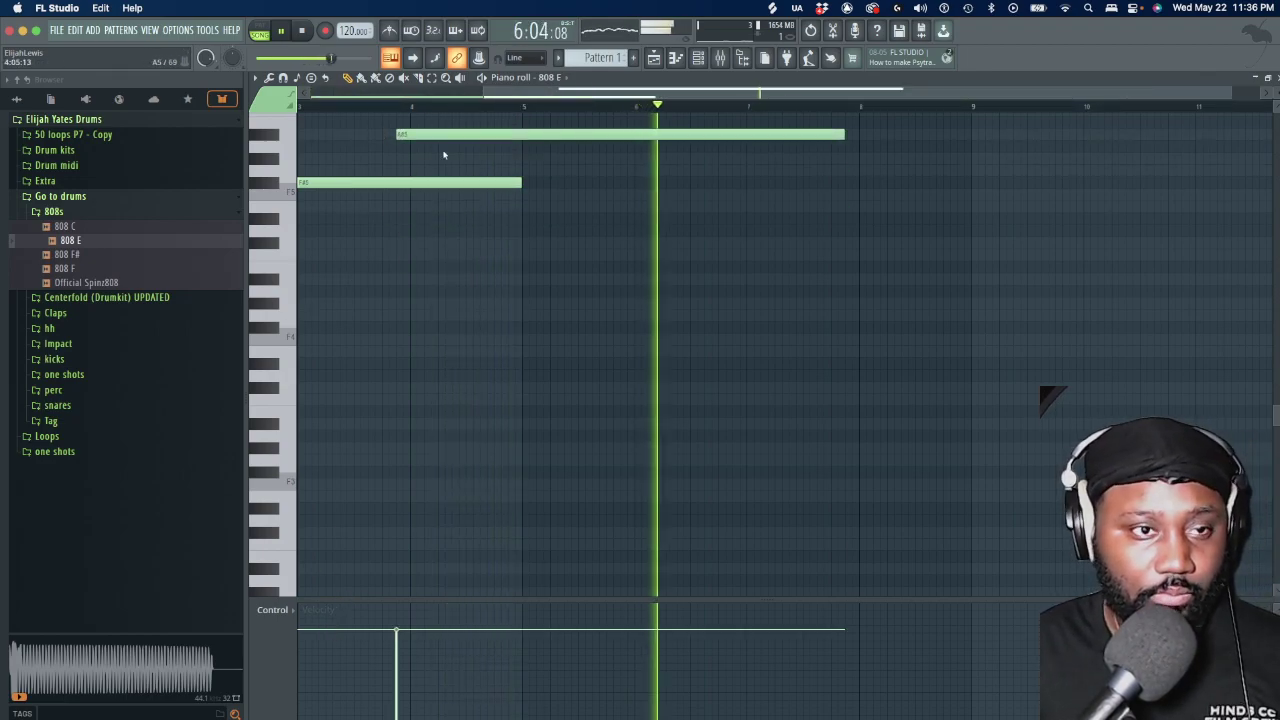
pyautogui.rightClick(455, 138)
pyautogui.rightClick(420, 182)
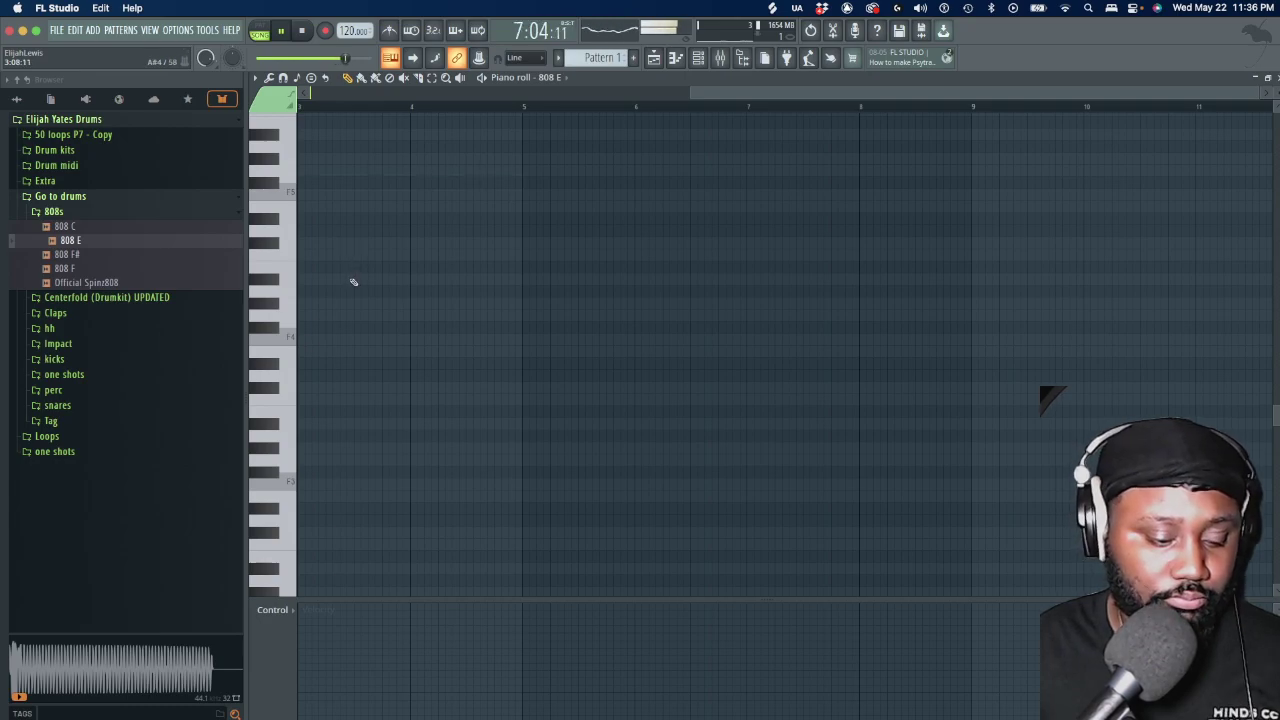
# Draw two one-beat F#5 notes in bar 3, on the first and third beats, and audition the 808 E
pyautogui.click(300, 184)
pyautogui.moveTo(740, 183); pyautogui.dragTo(355, 183)
pyautogui.press('space')
pyautogui.moveTo(352, 183); pyautogui.dragTo(325, 183)
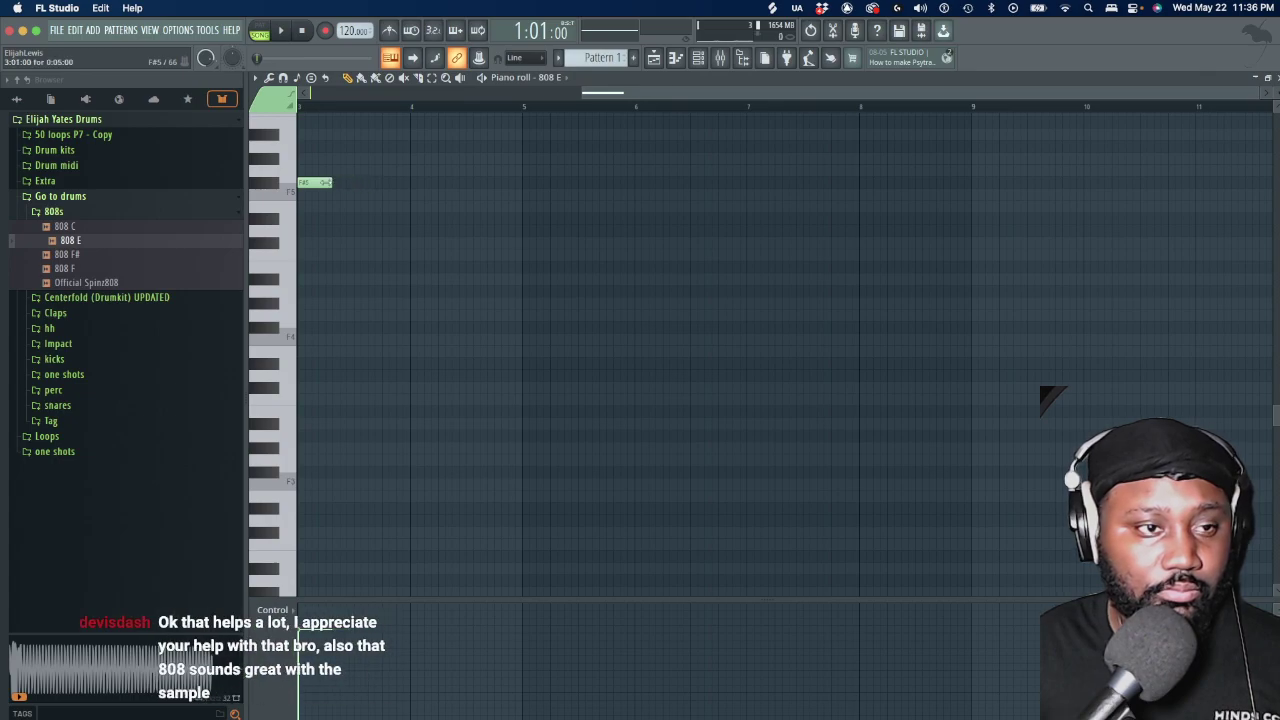
pyautogui.click(366, 183)
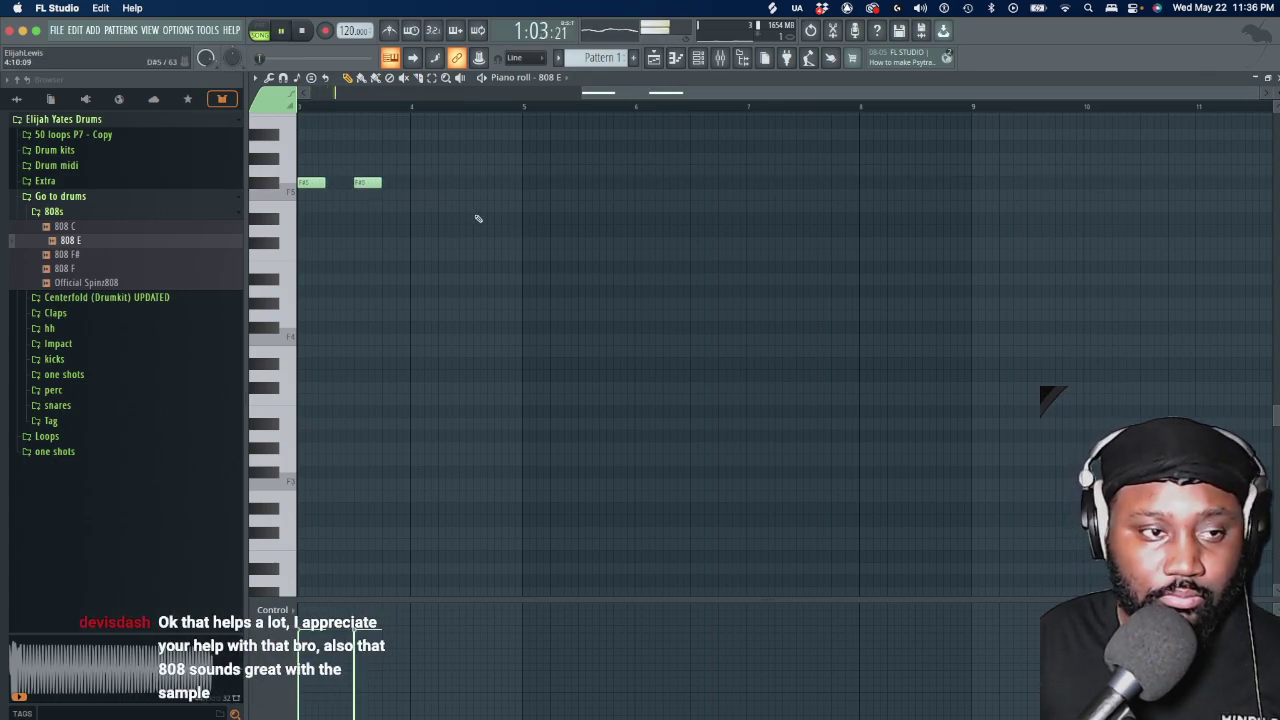
pyautogui.click(262, 35)
# Add two more one-beat F#5 notes in bar 1, the first on its downbeat, and play them back
pyautogui.moveTo(634, 94); pyautogui.dragTo(273, 90)
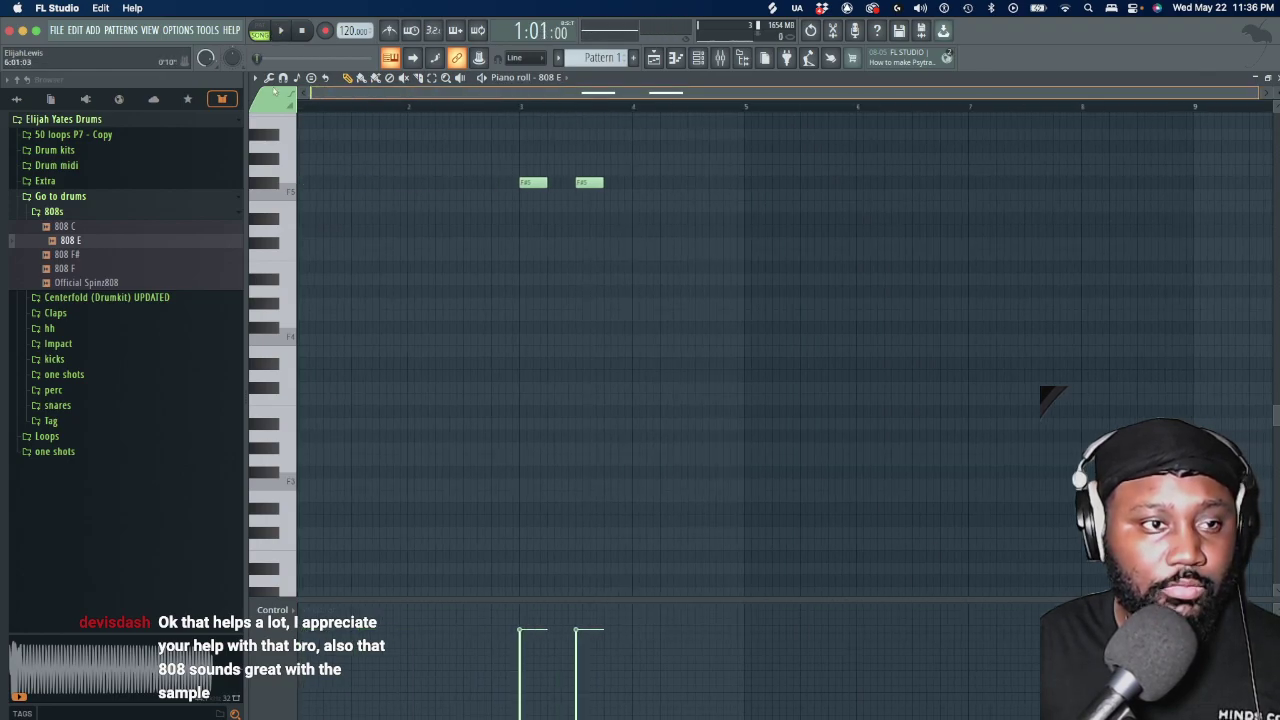
pyautogui.click(306, 186)
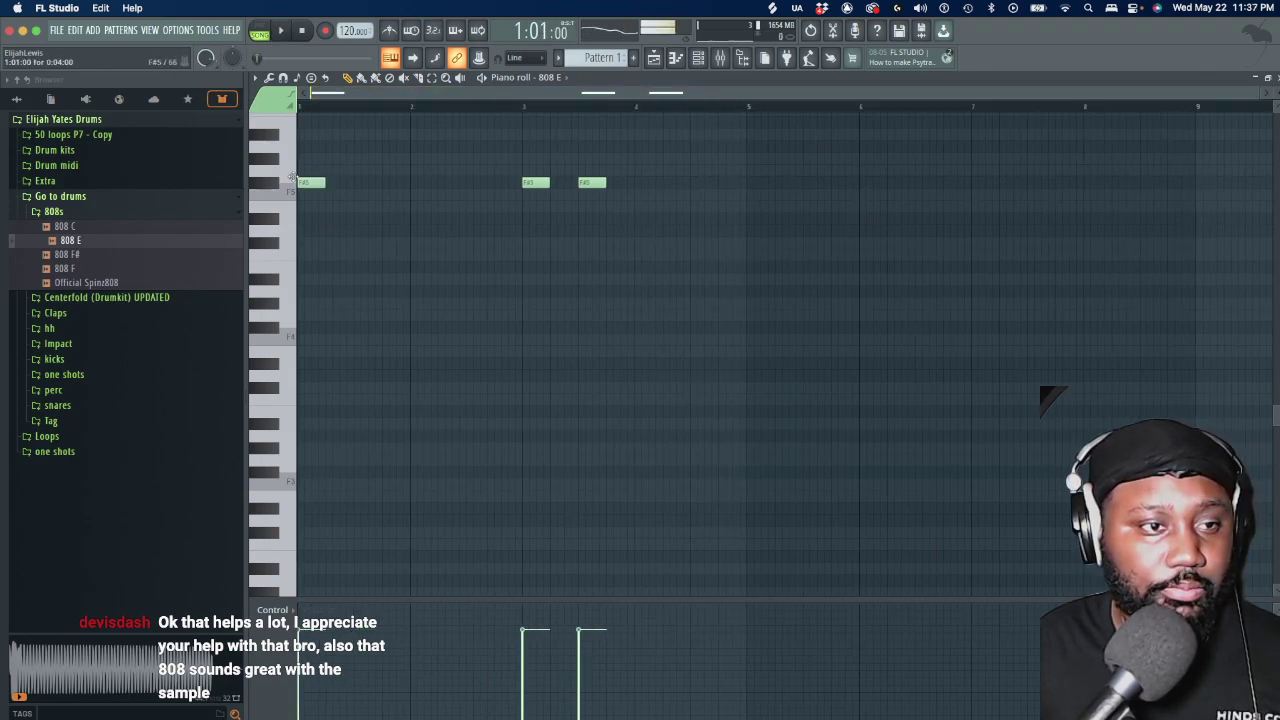
pyautogui.click(362, 186)
pyautogui.press('space')
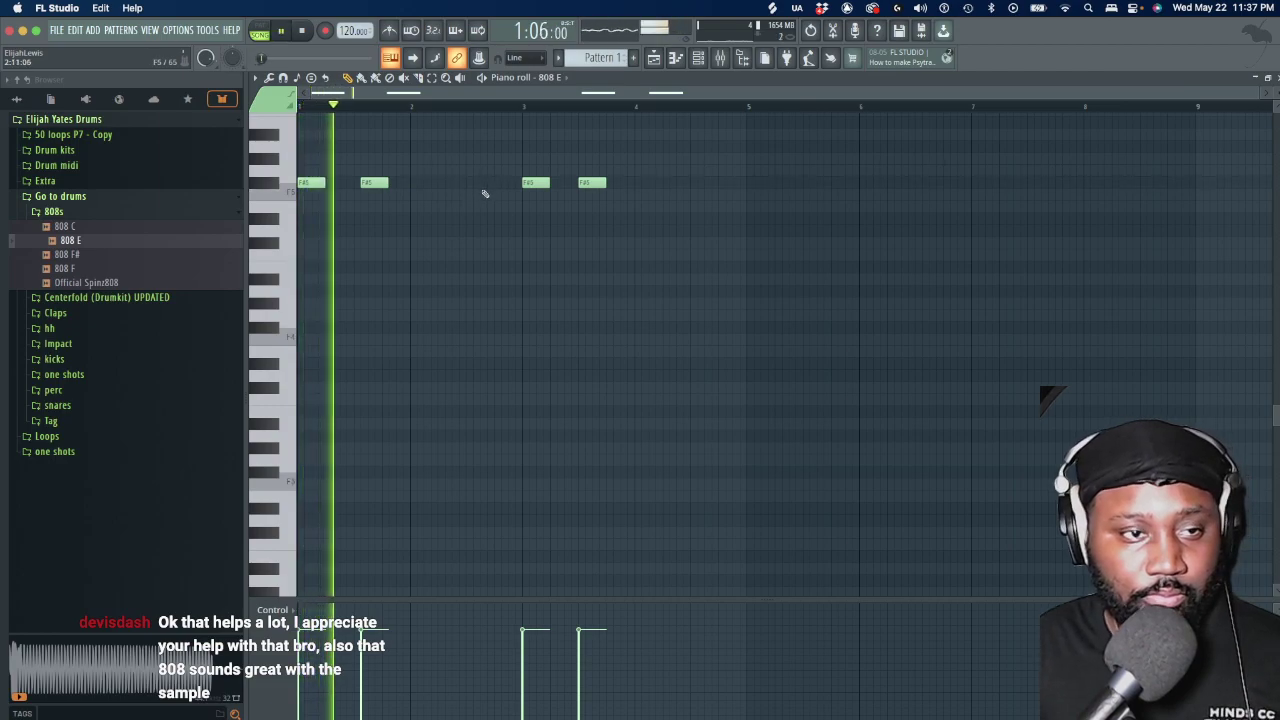
pyautogui.press('space')
# Audition bar 1's second F#5 note directly after the first, and reposition it on the third beat
pyautogui.click(381, 194)
pyautogui.rightClick(380, 195)
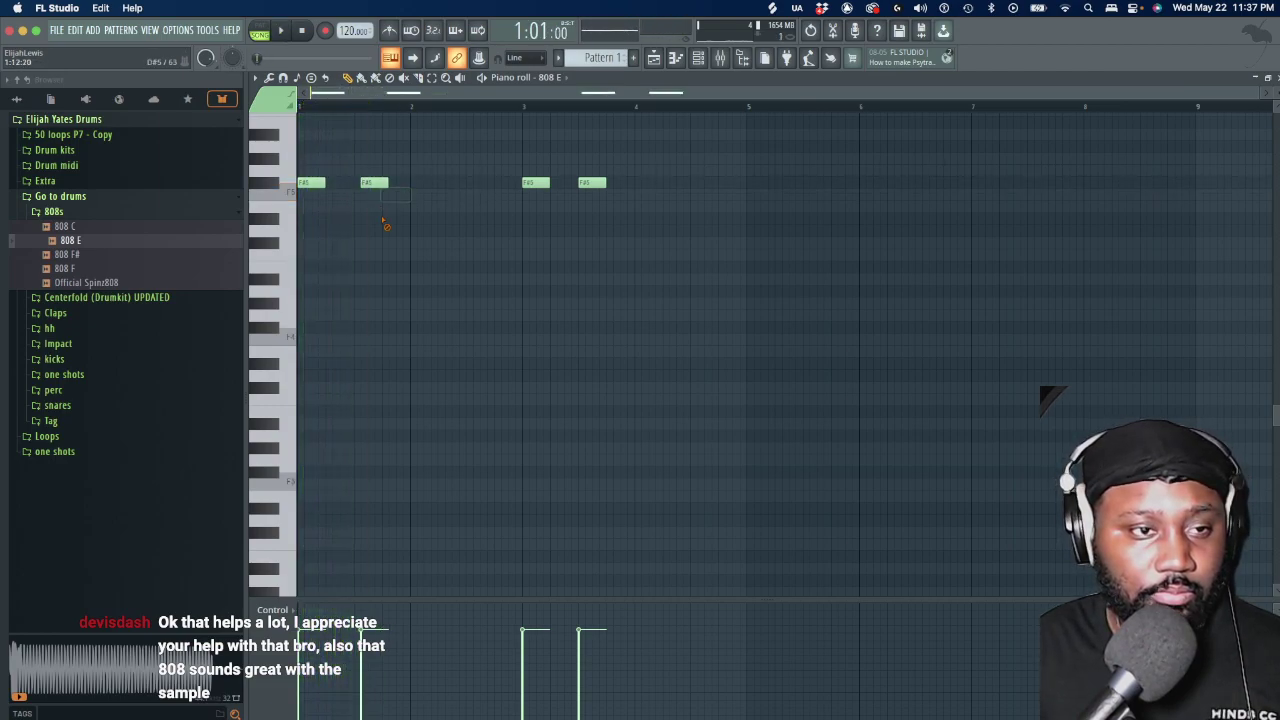
pyautogui.moveTo(370, 183); pyautogui.dragTo(335, 183)
pyautogui.press('space')
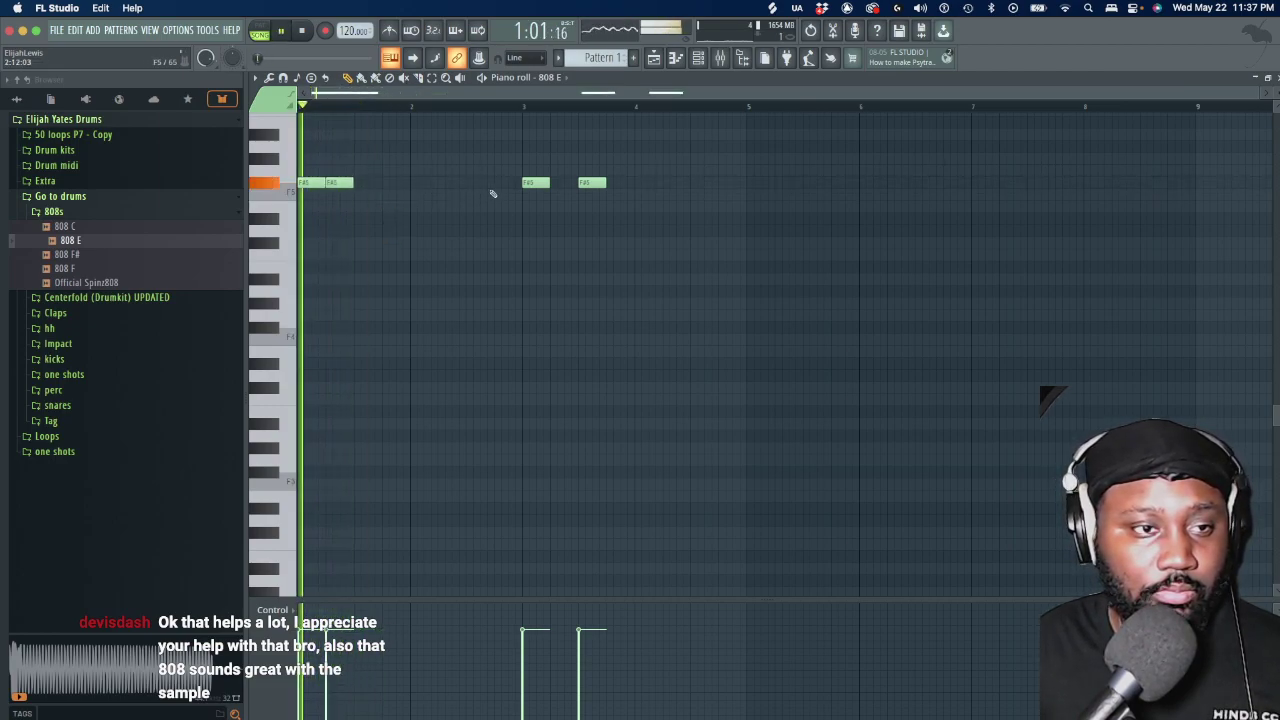
pyautogui.press('space')
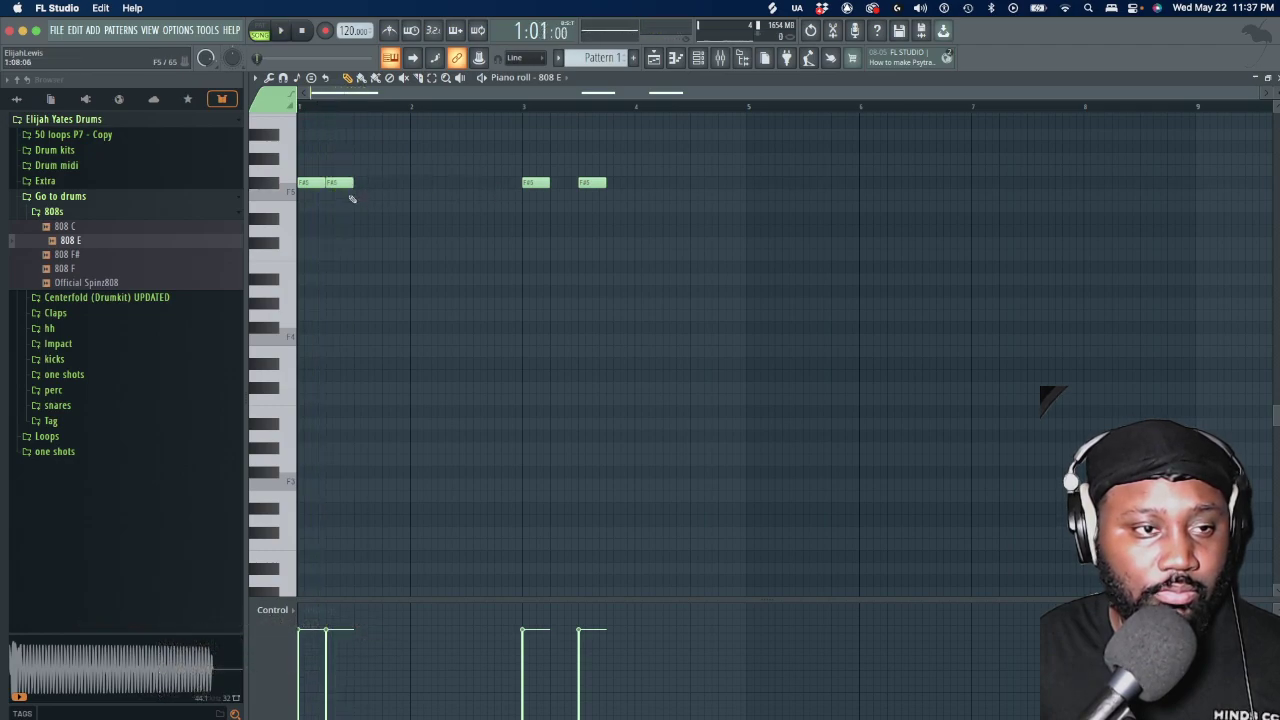
pyautogui.moveTo(332, 182); pyautogui.dragTo(362, 182)
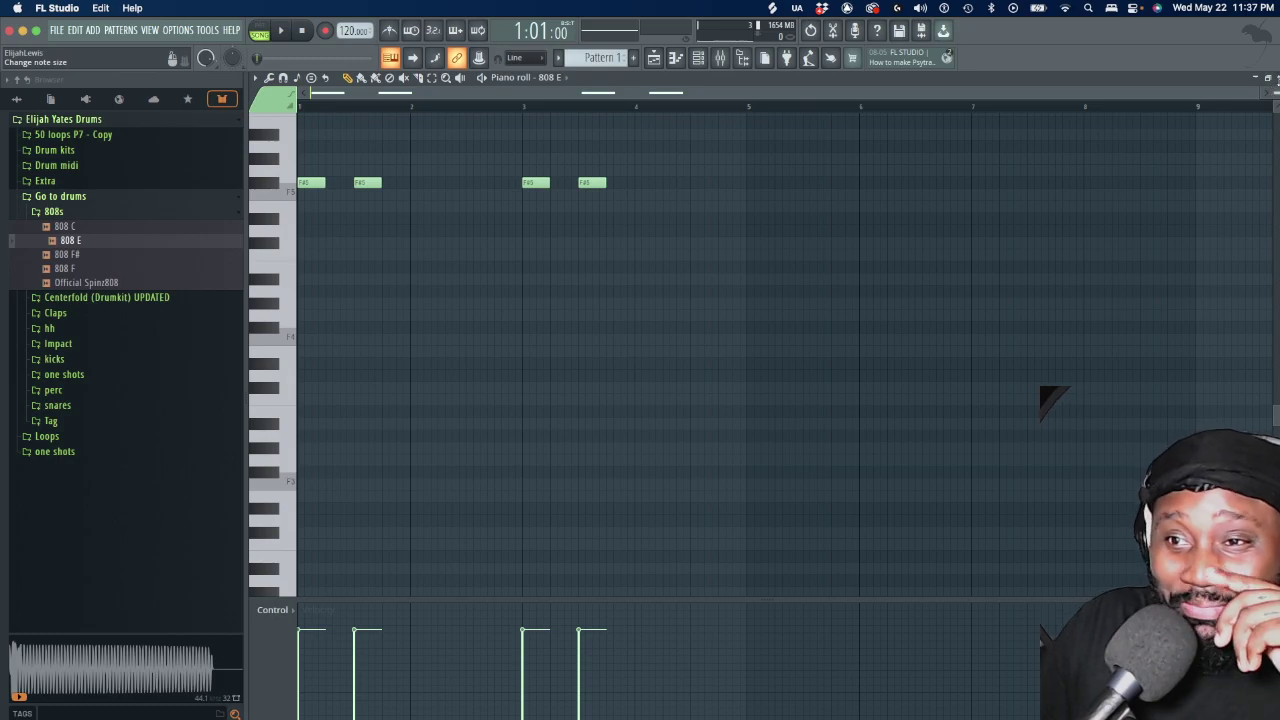
# Remove the Pattern 1 clip from Track 2 in the Playlist
pyautogui.press('F5')
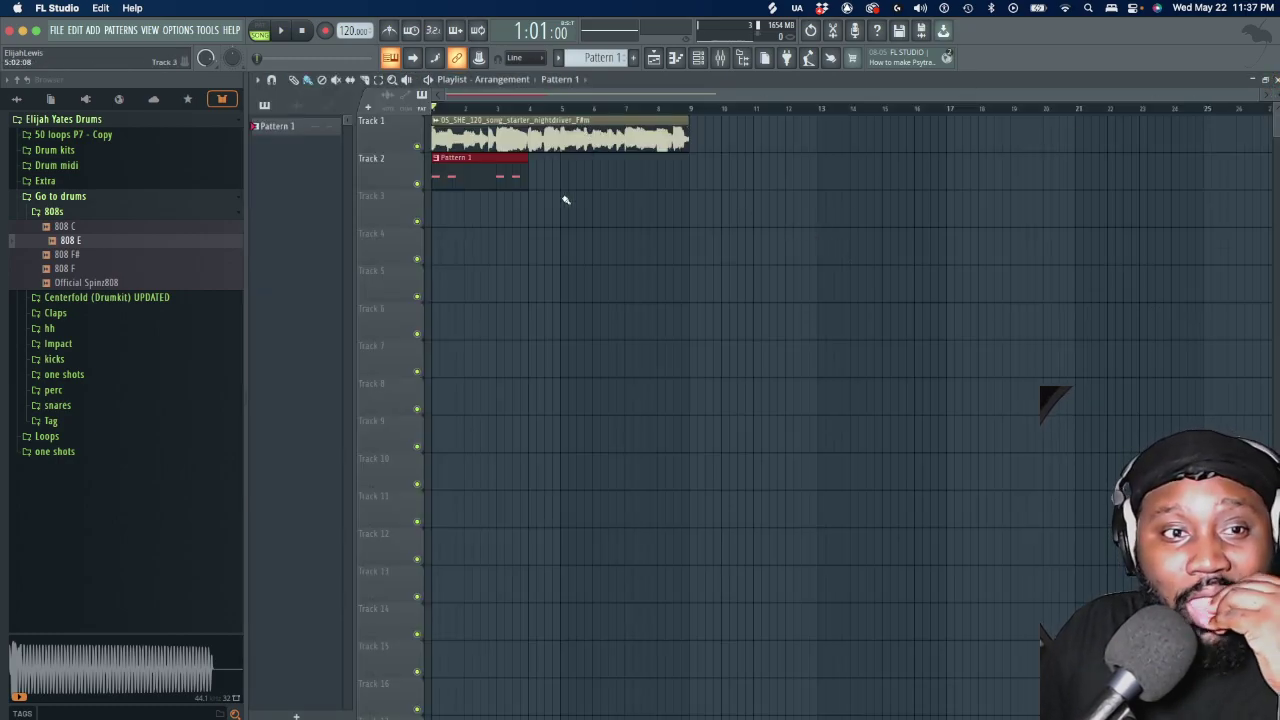
pyautogui.rightClick(508, 182)
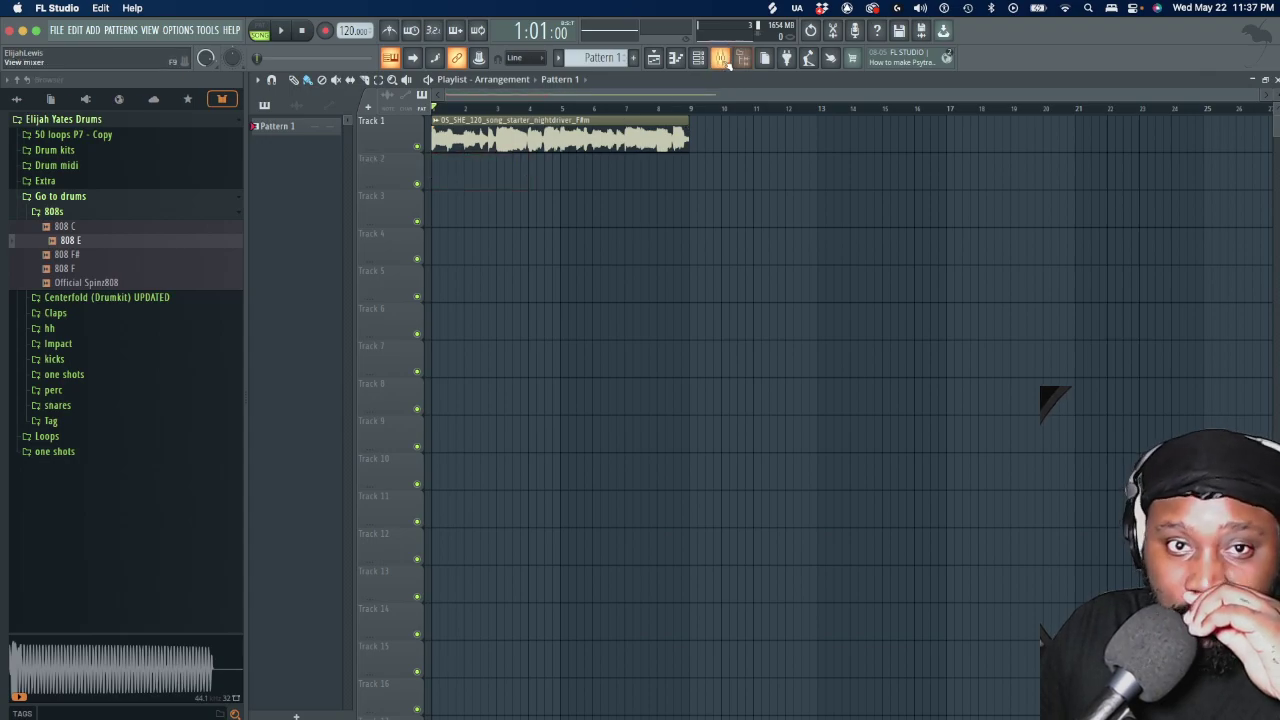
# Open the Mixer, place it below the melody loop's track and play the loop through the master effects
pyautogui.click(724, 59)
pyautogui.moveTo(779, 531); pyautogui.dragTo(806, 272)
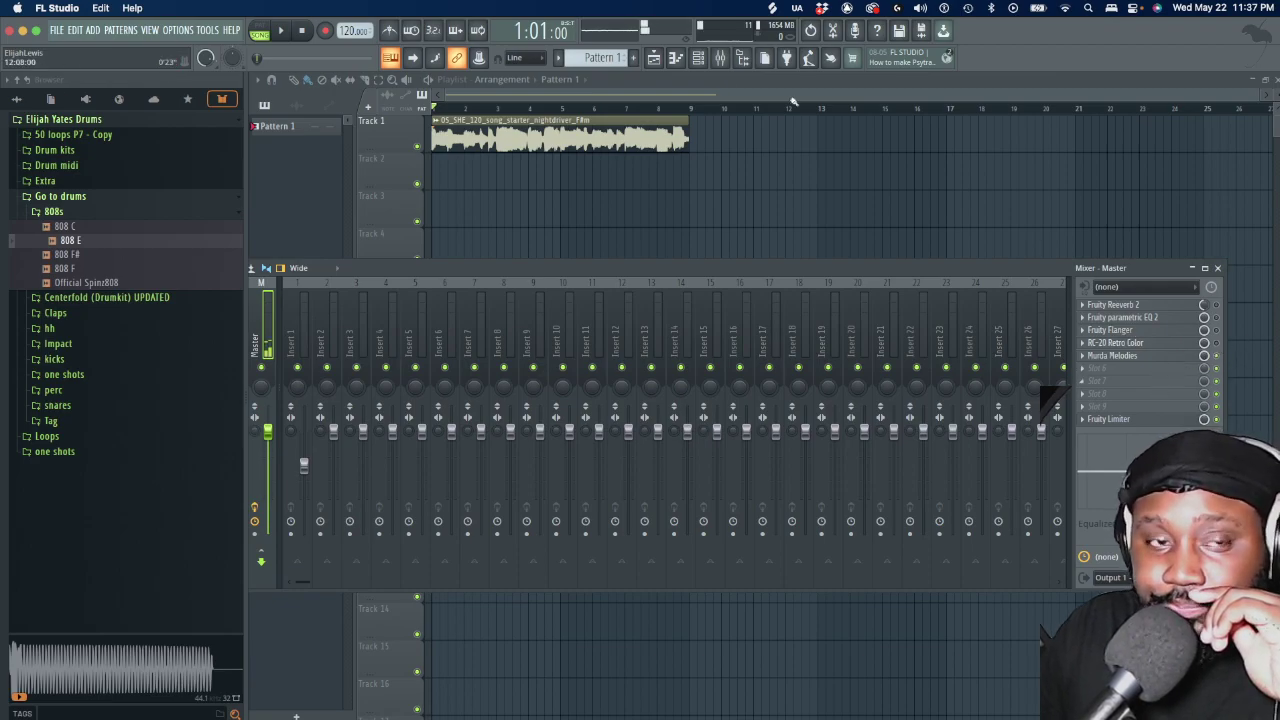
pyautogui.click(281, 31)
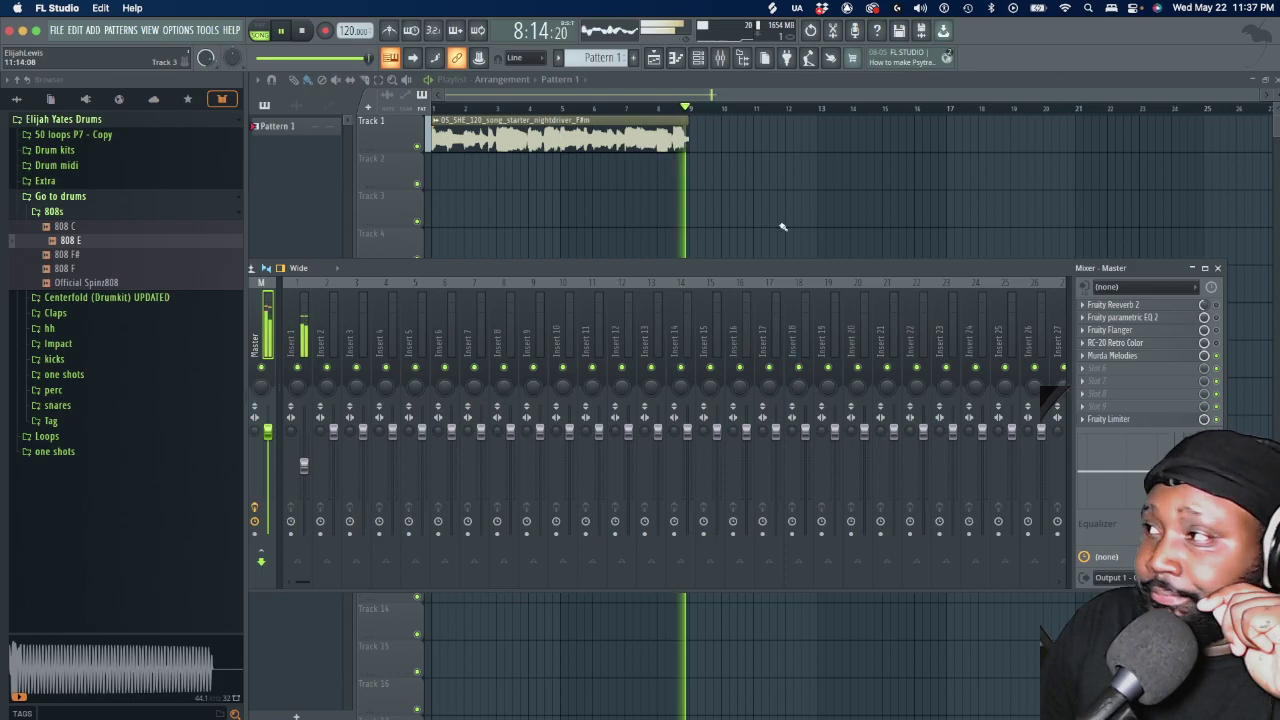
pyautogui.click(302, 40)
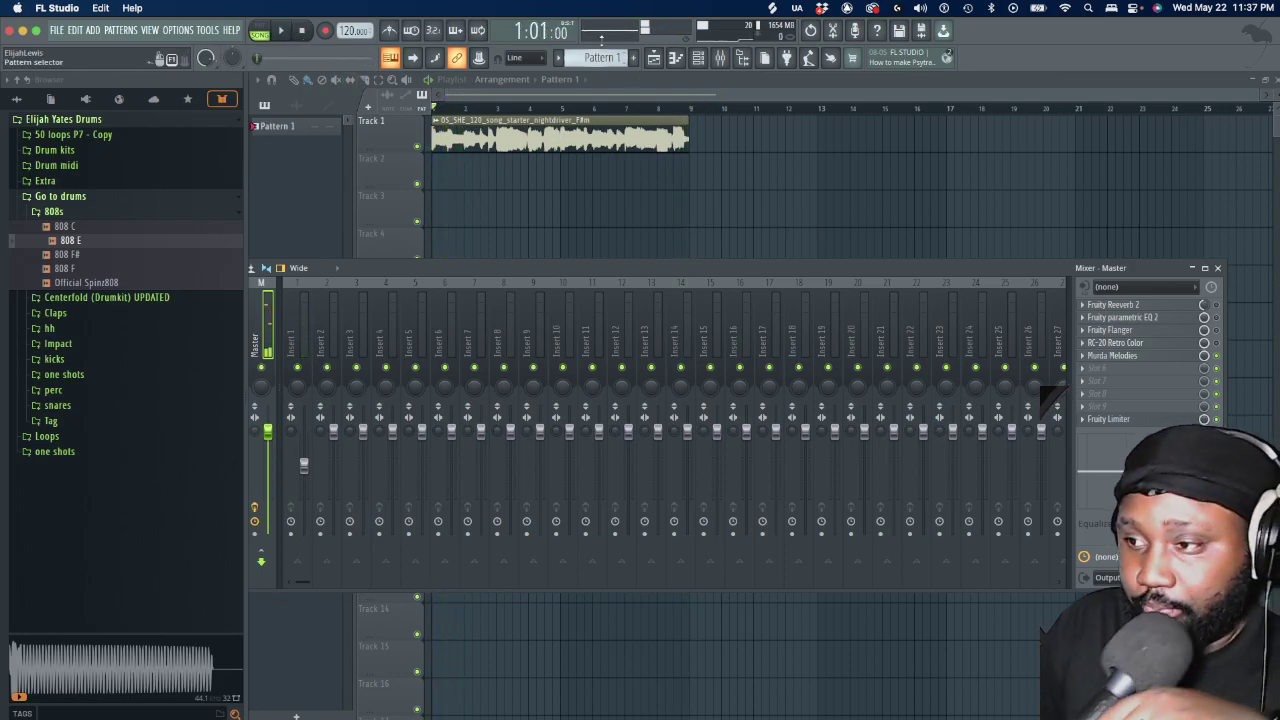